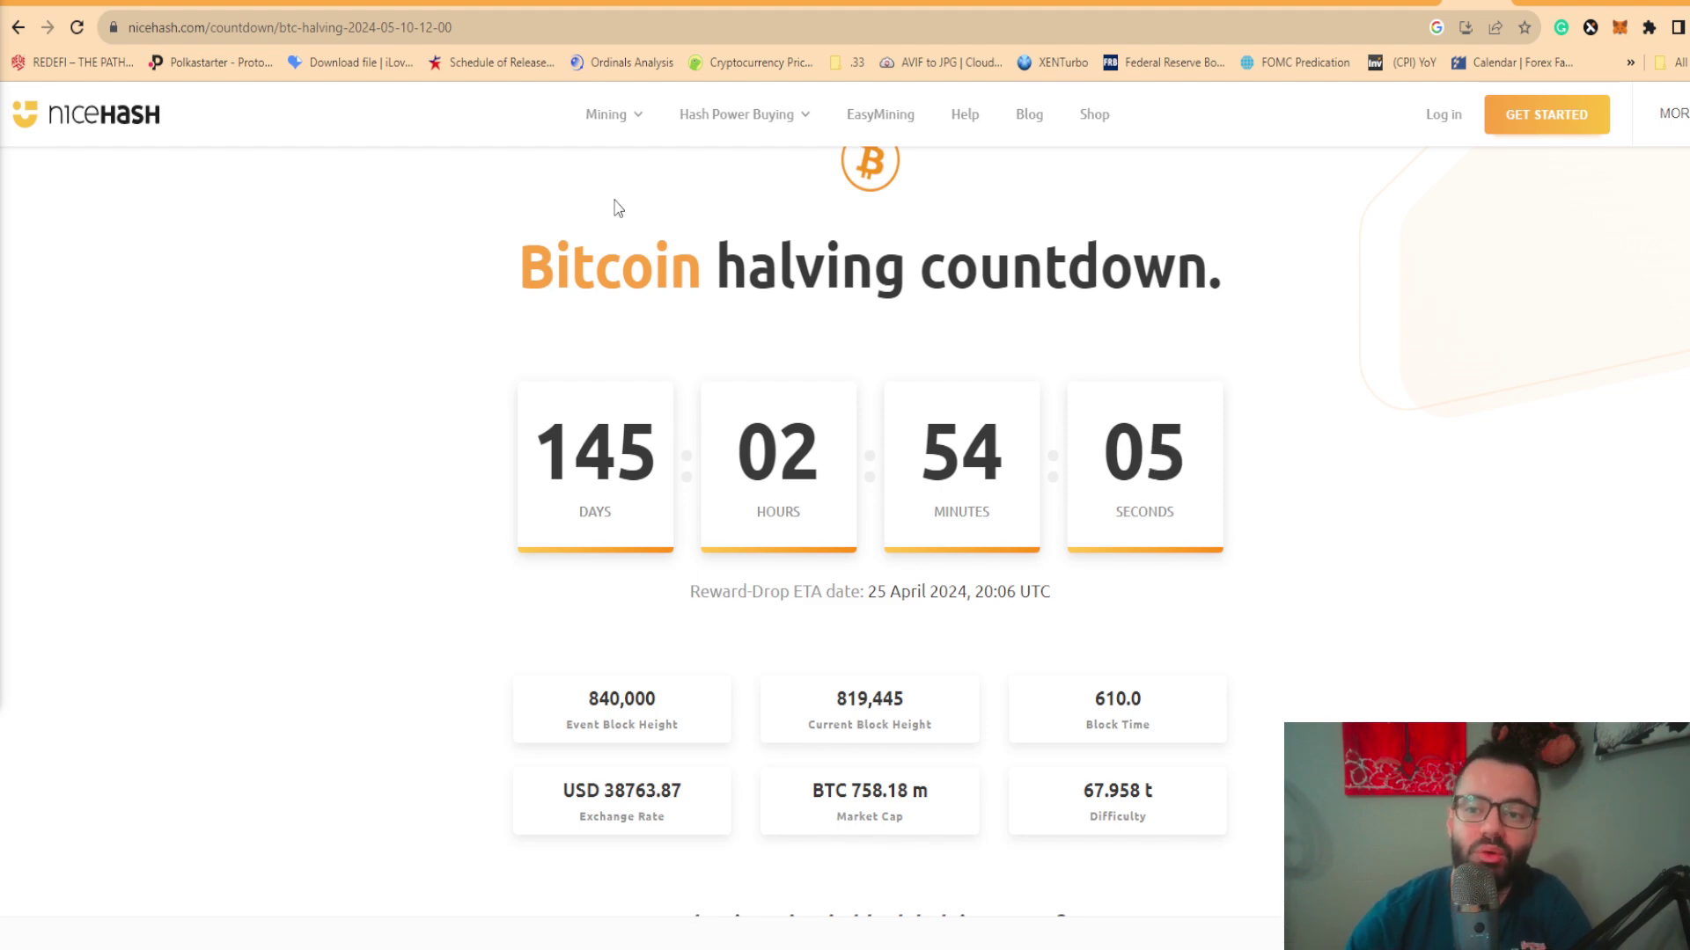
Look through the BABB/Bitcoin chart, TITAN X Buy & Burn page, Bitcoin monthly chart, X profile post and Bitcoin halving countdown
key(ctrl+Tab)
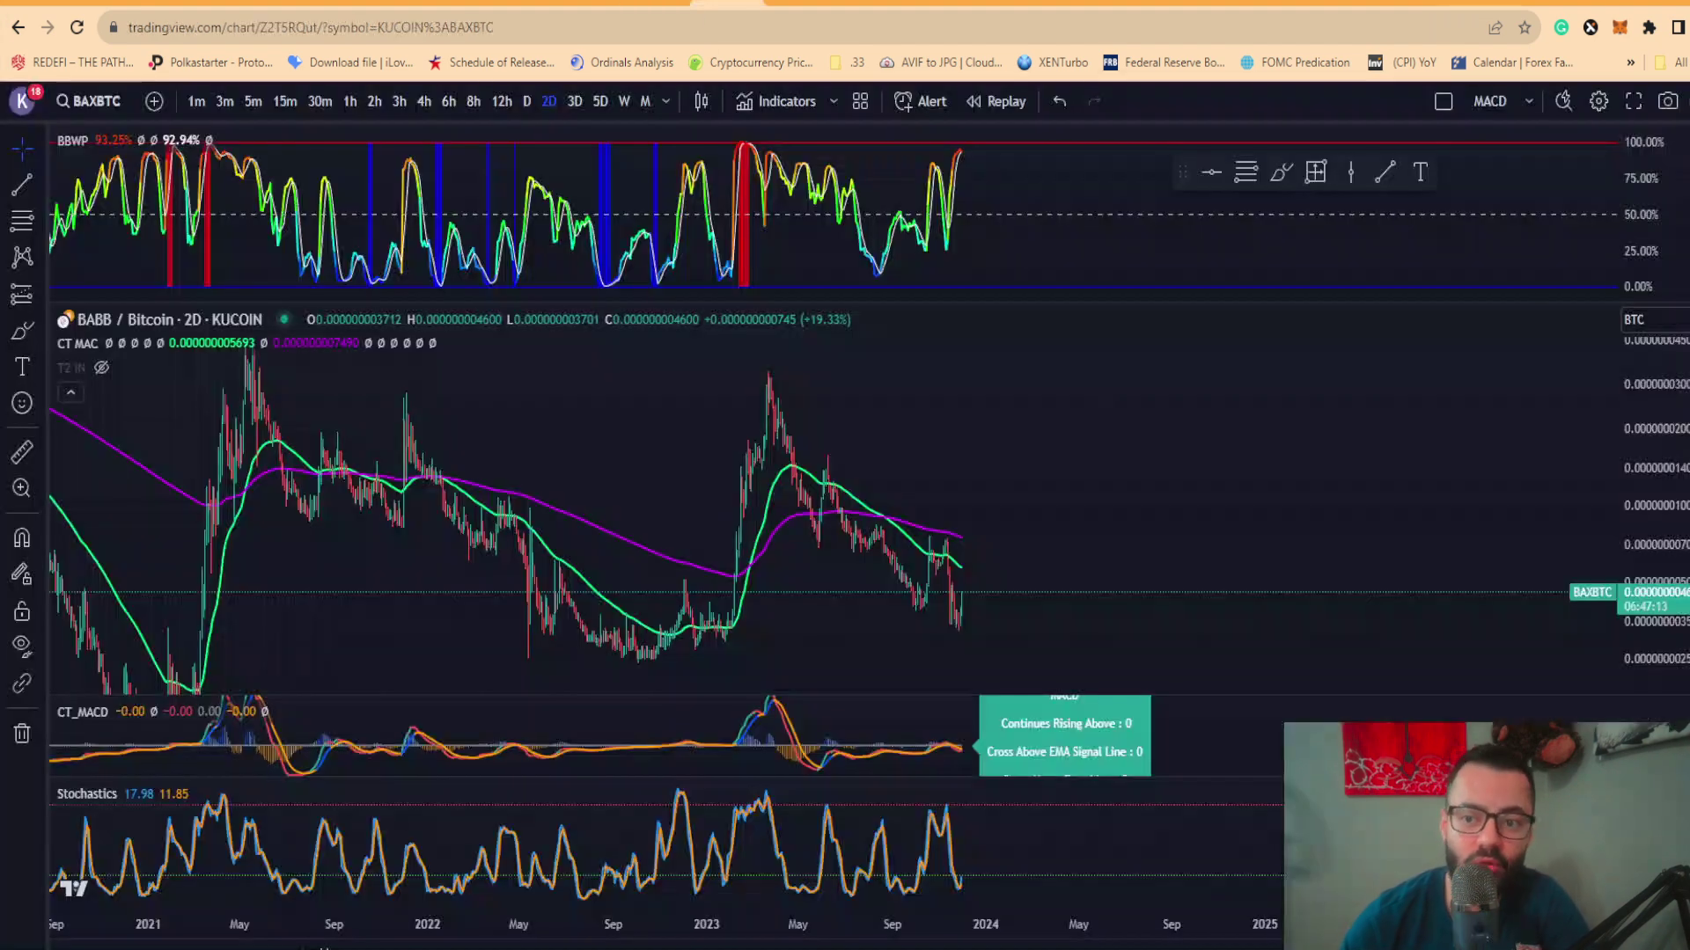
click(654, 2)
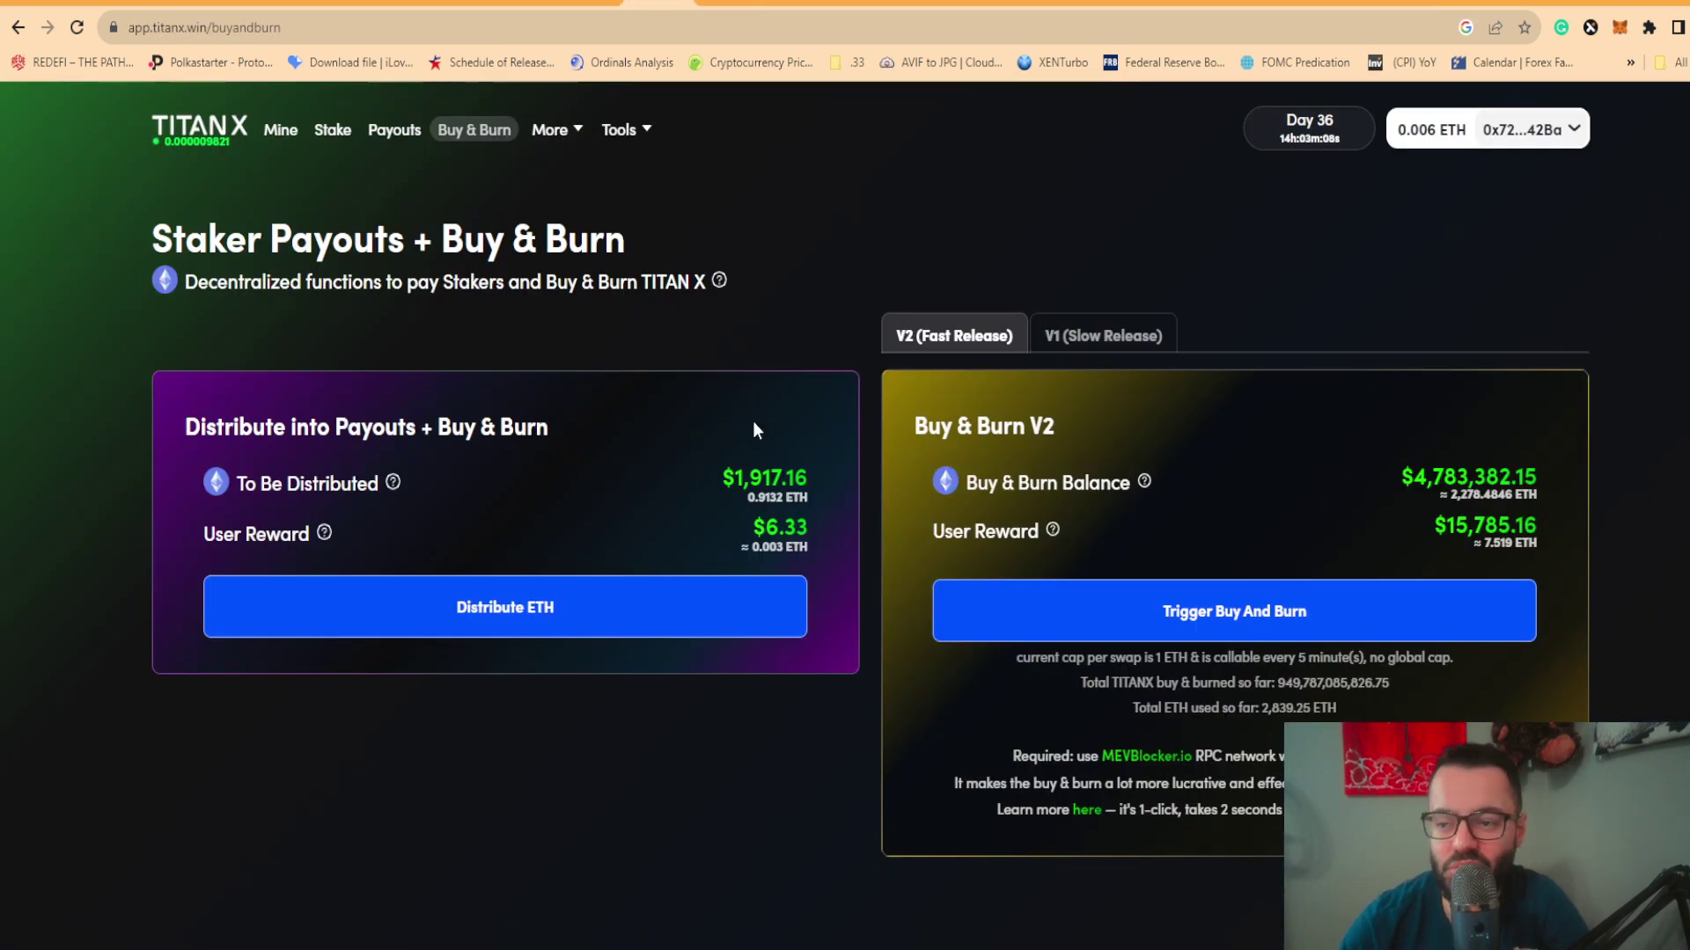
click(1001, 3)
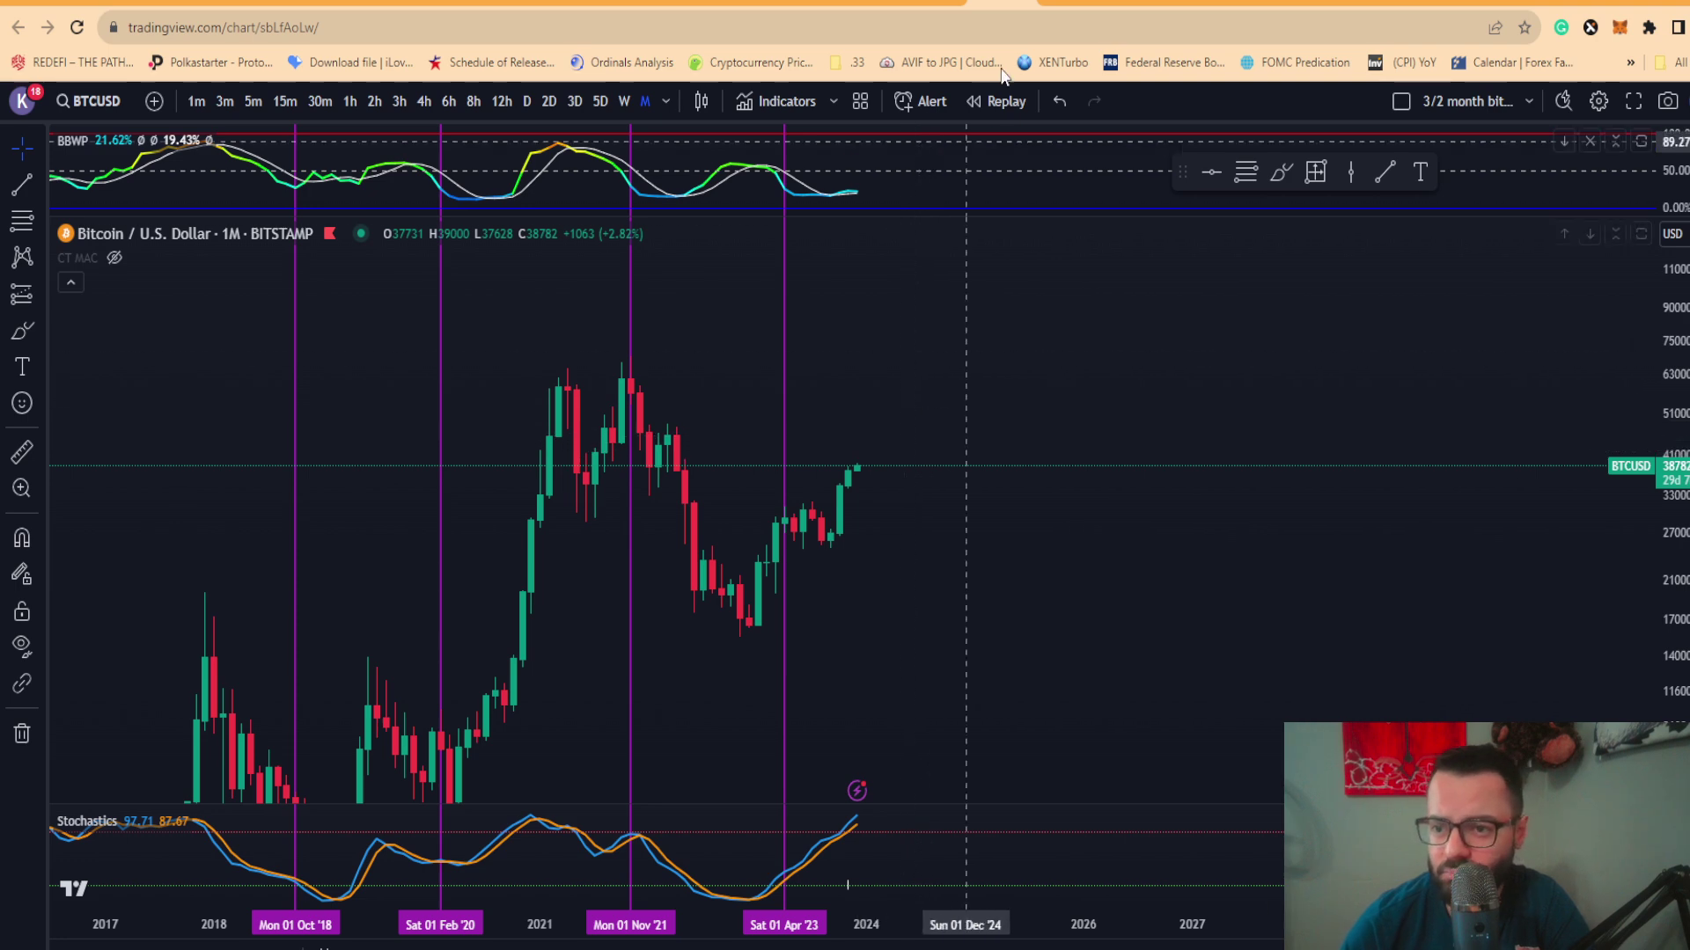
click(799, 4)
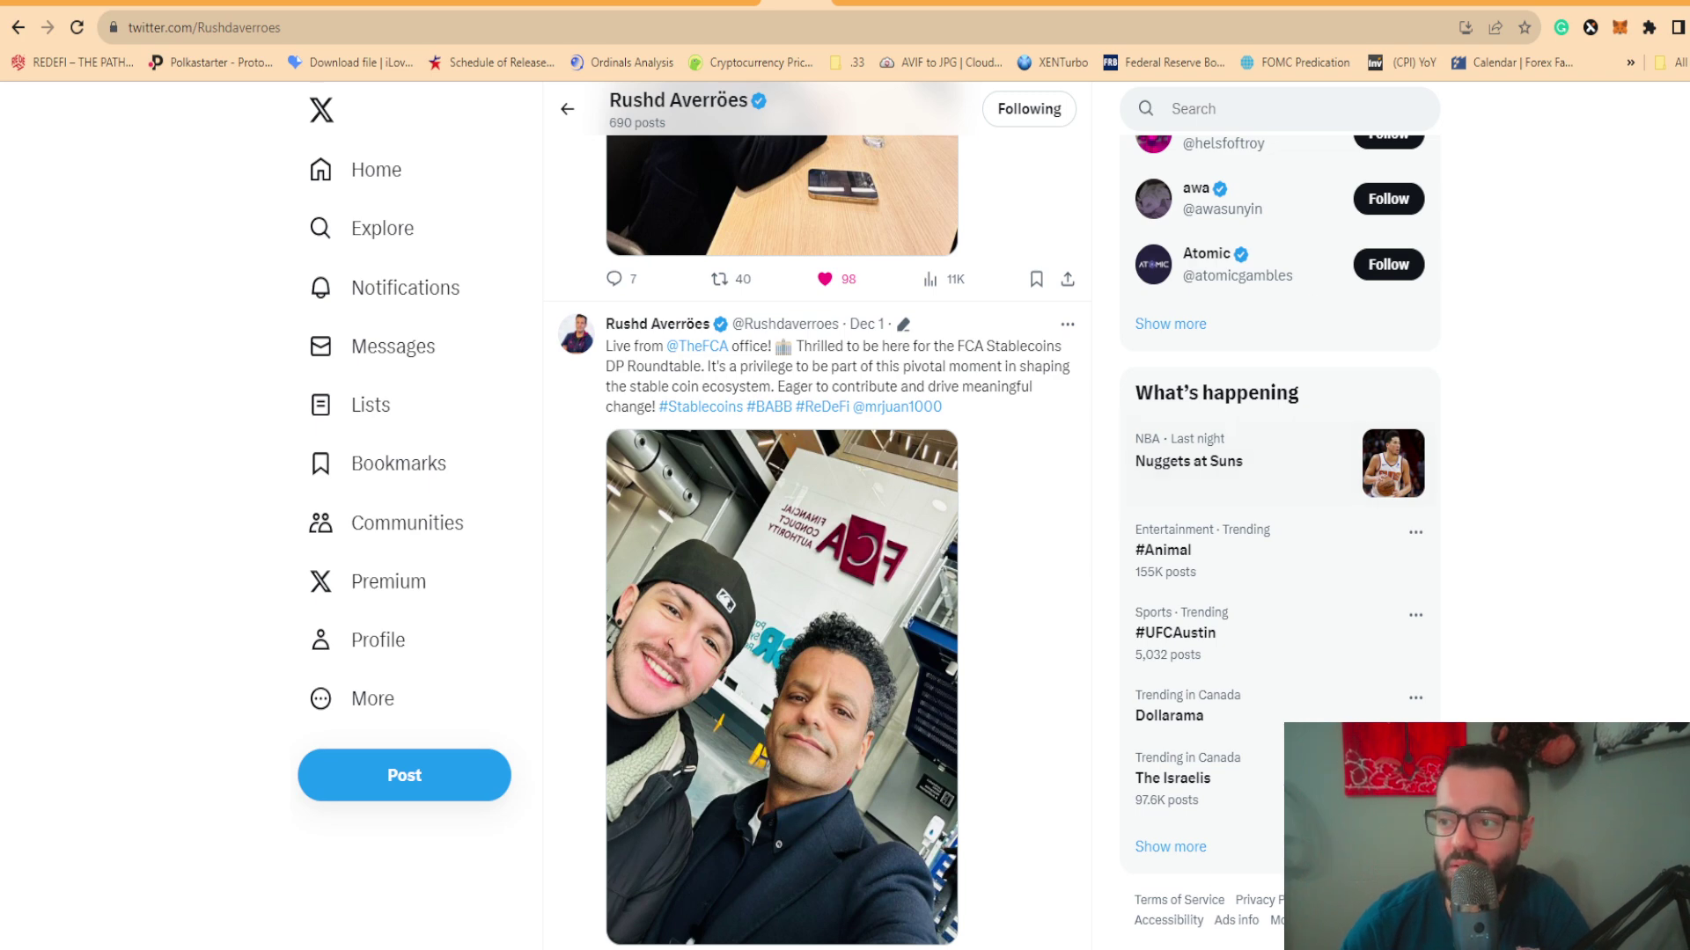
key(ctrl+Tab)
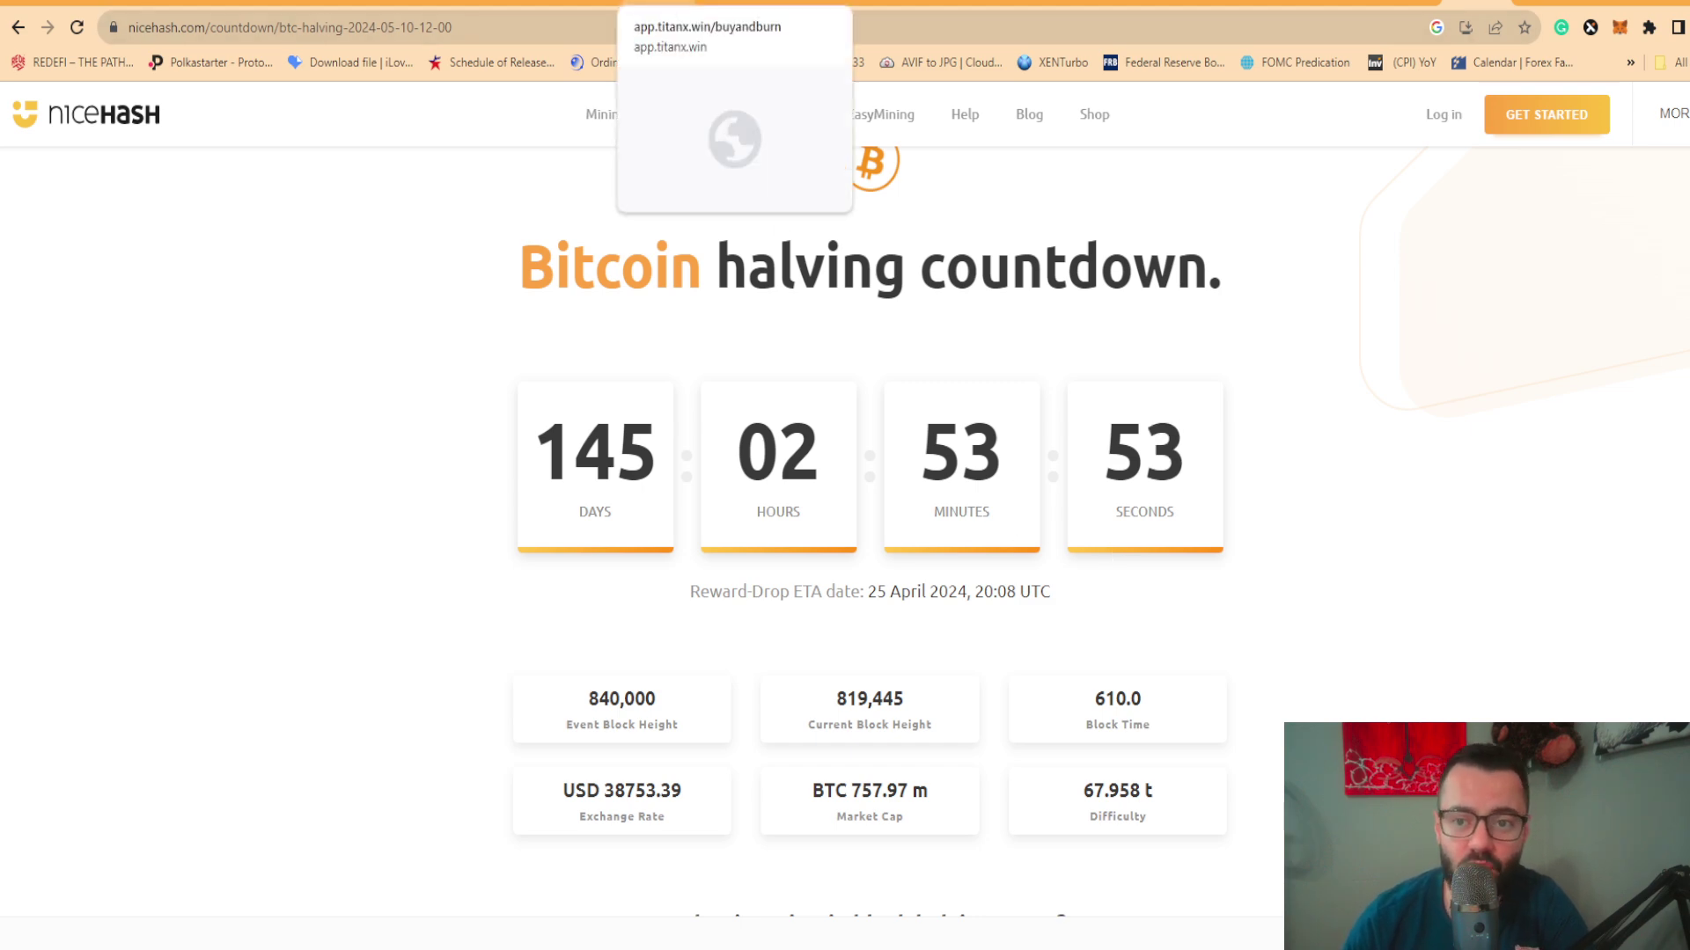
View the TITAN X/USDC daily chart and review the active miners and estimated ROI summary on the TITAN X Mine page
click(589, 3)
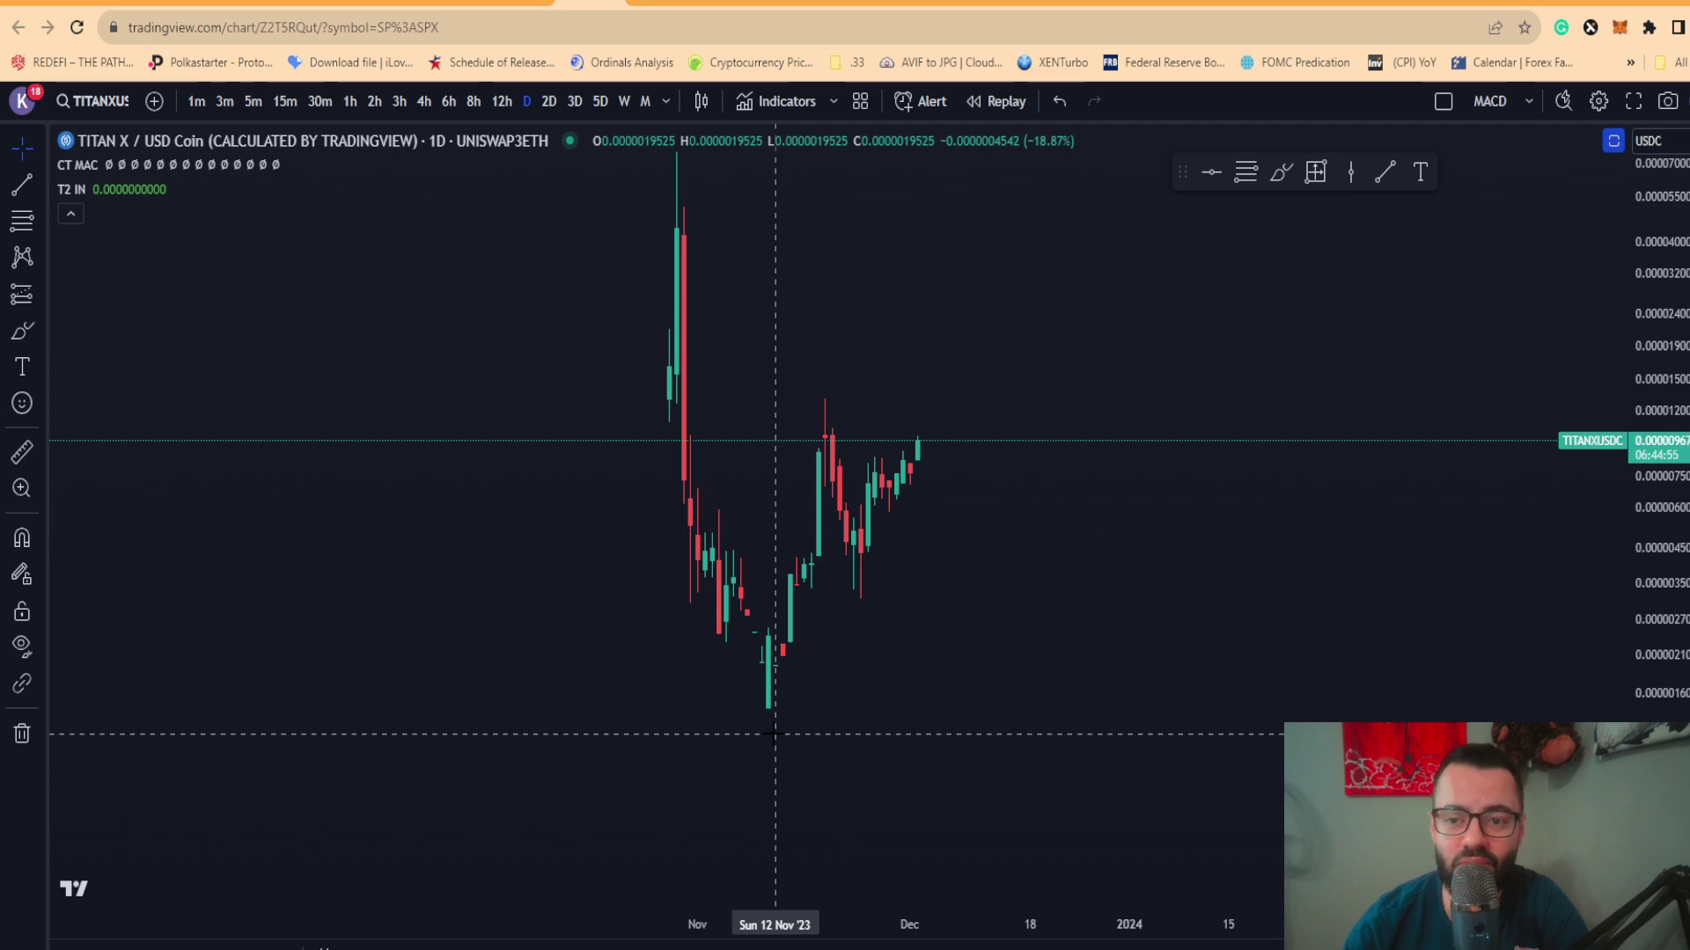
click(669, 3)
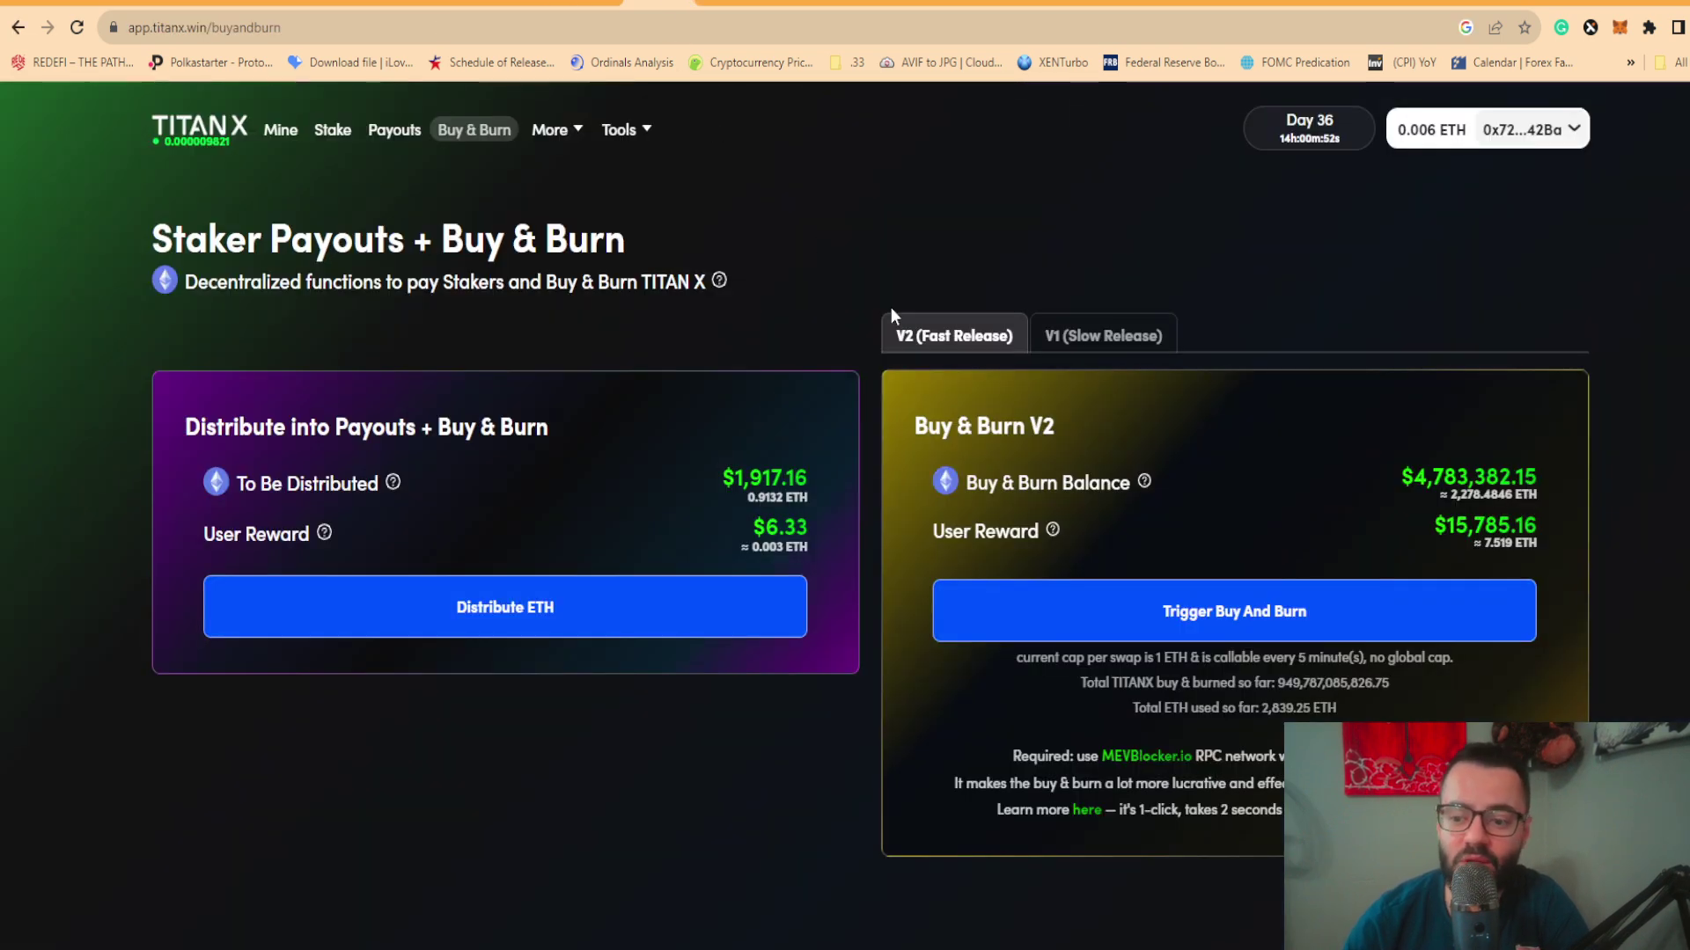
click(280, 130)
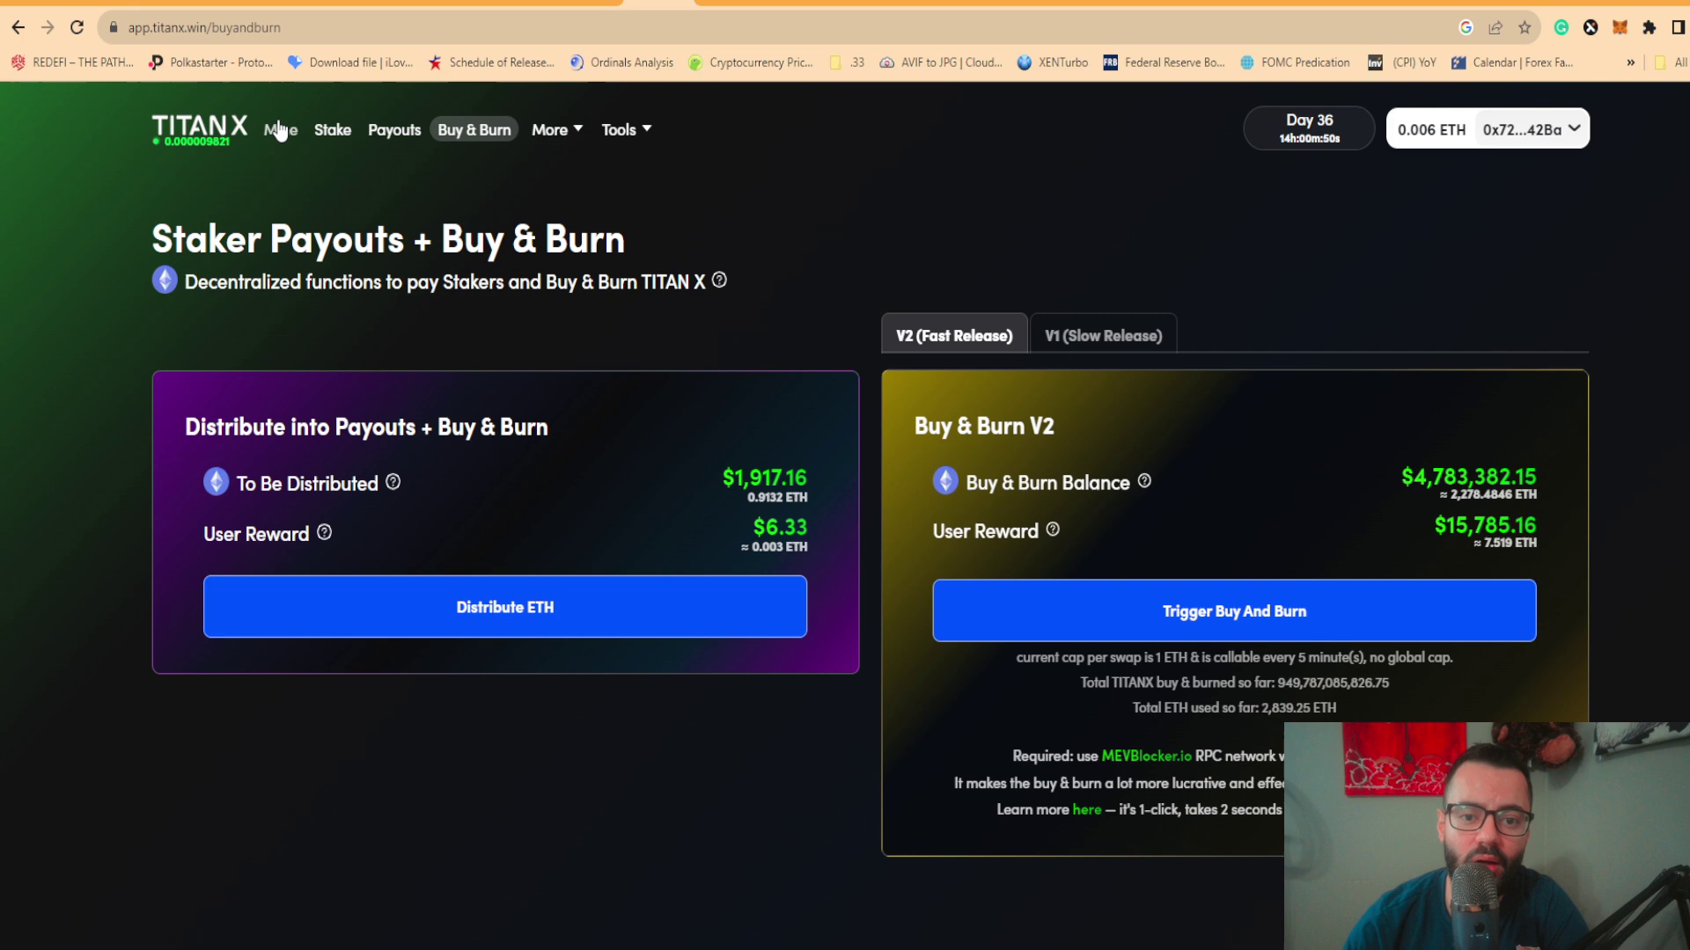
scroll(626, 286, down, 5)
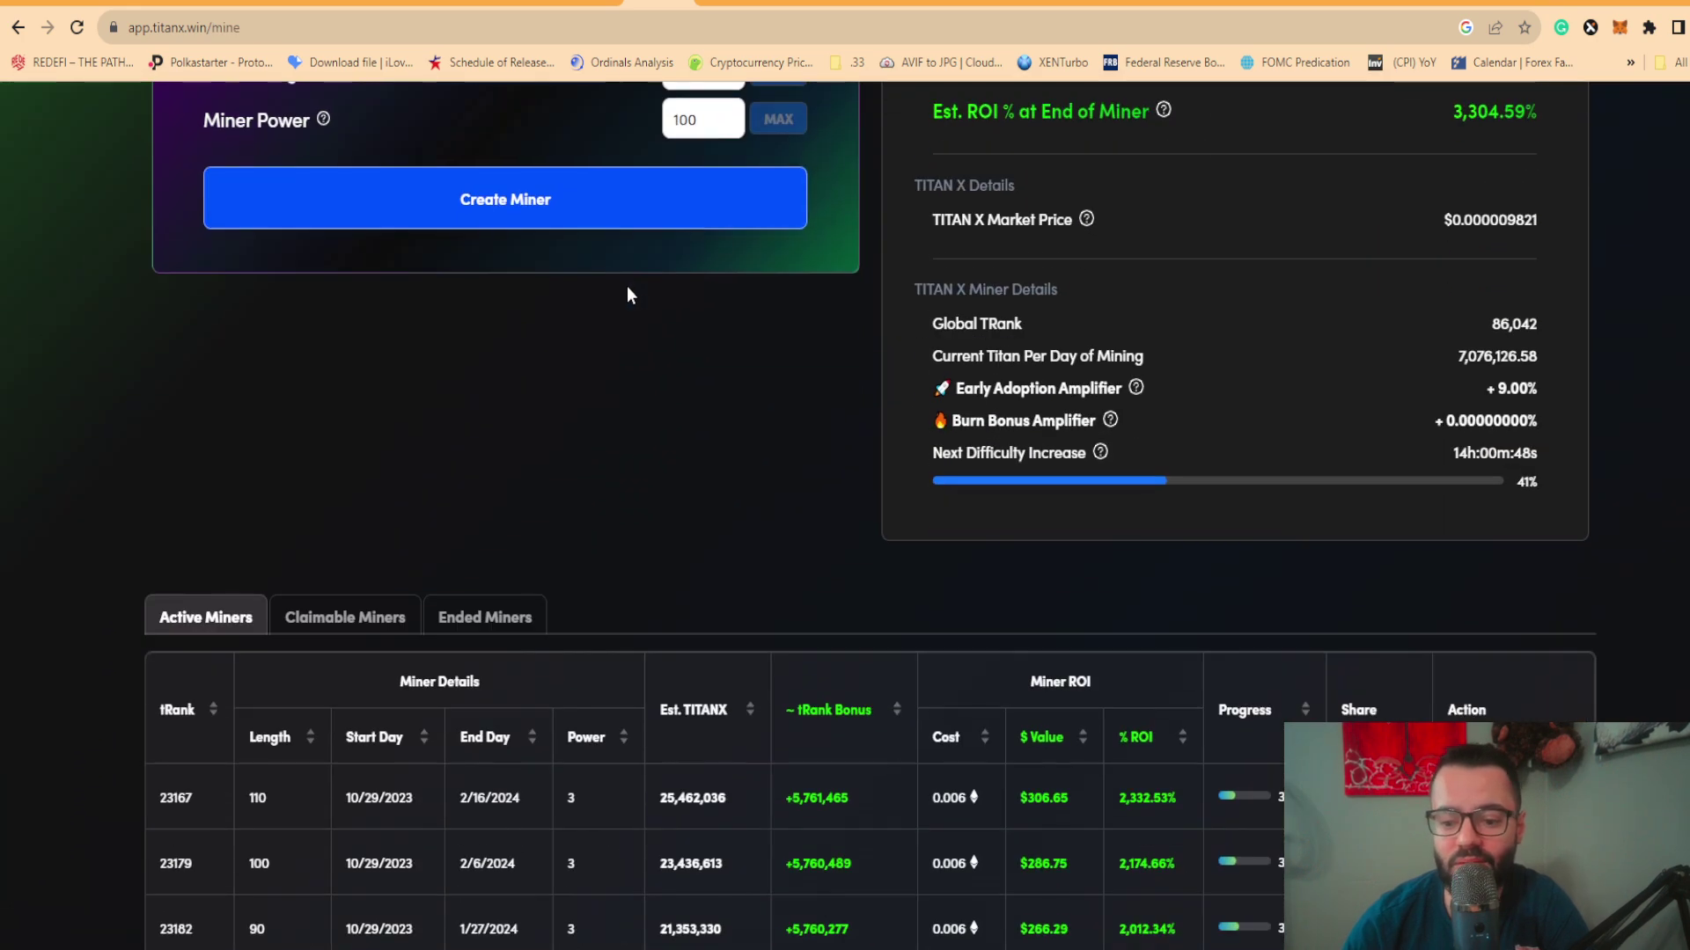
scroll(515, 626, down, 1)
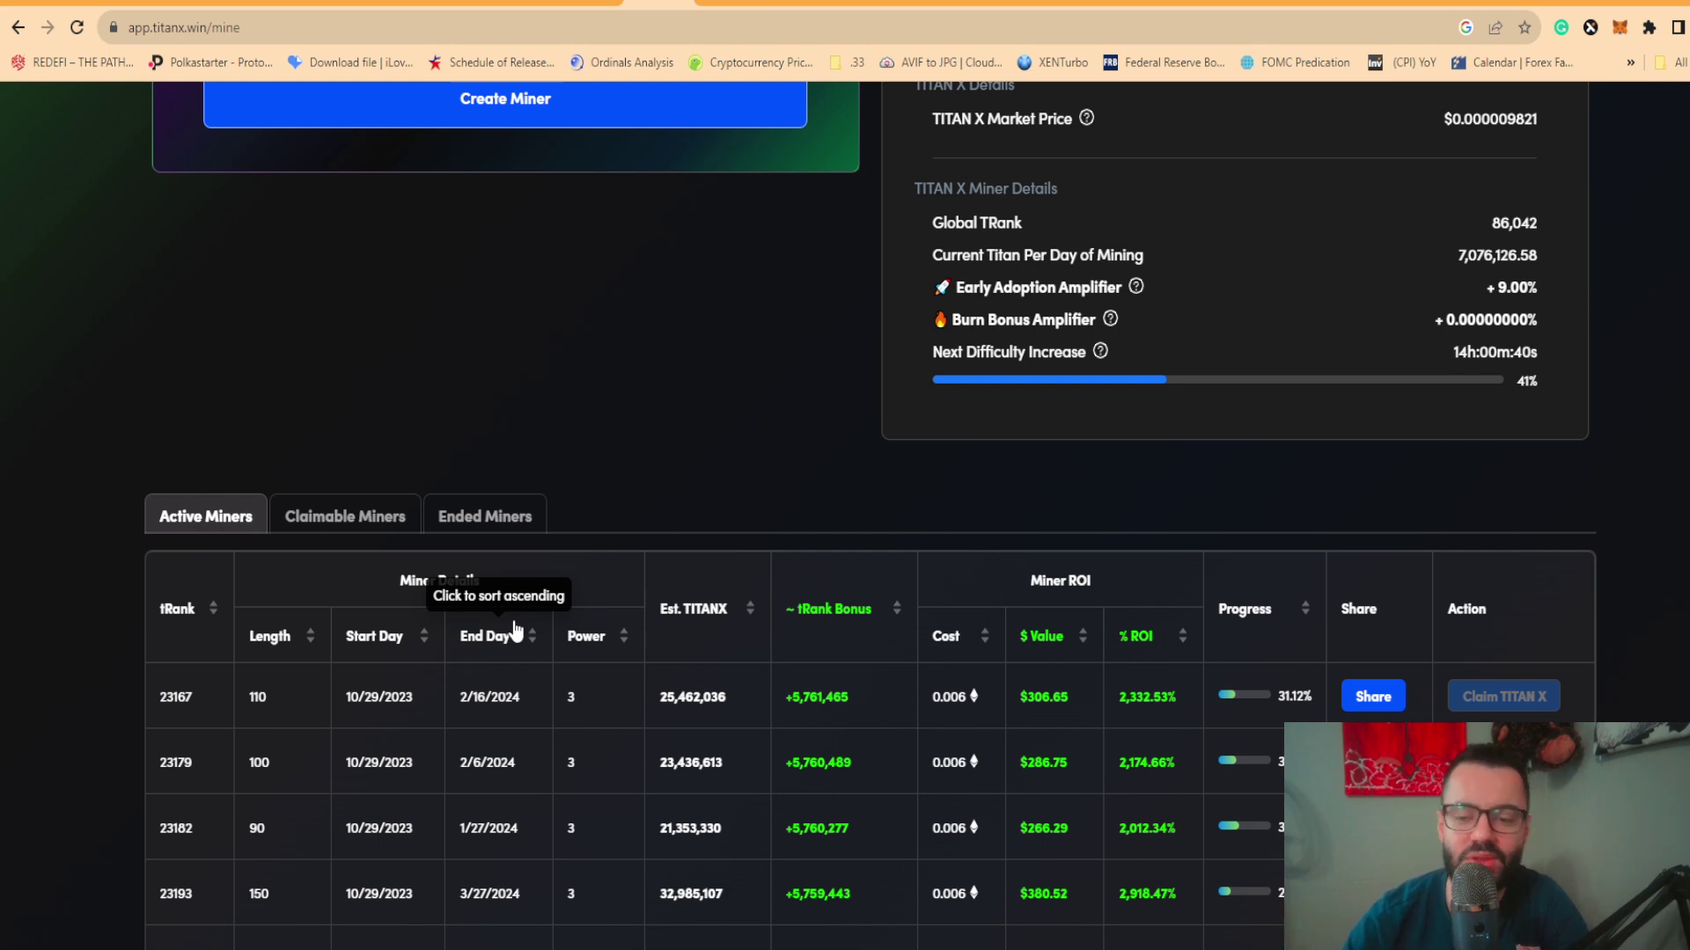
scroll(528, 607, up, 3)
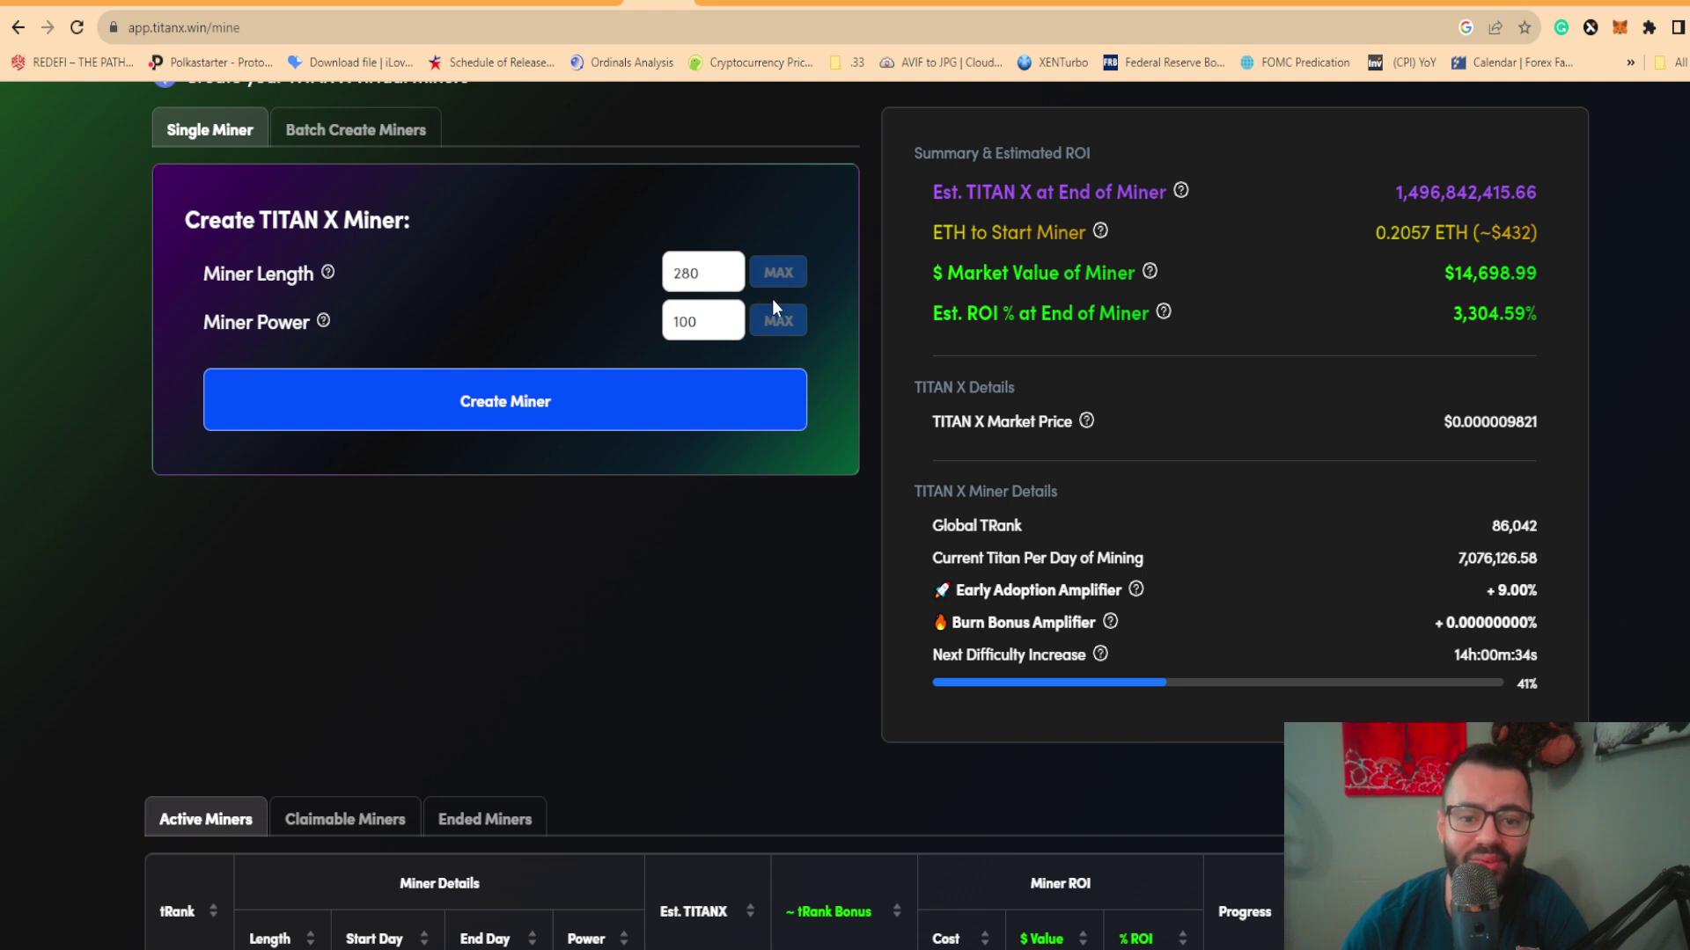
scroll(836, 477, up, 1)
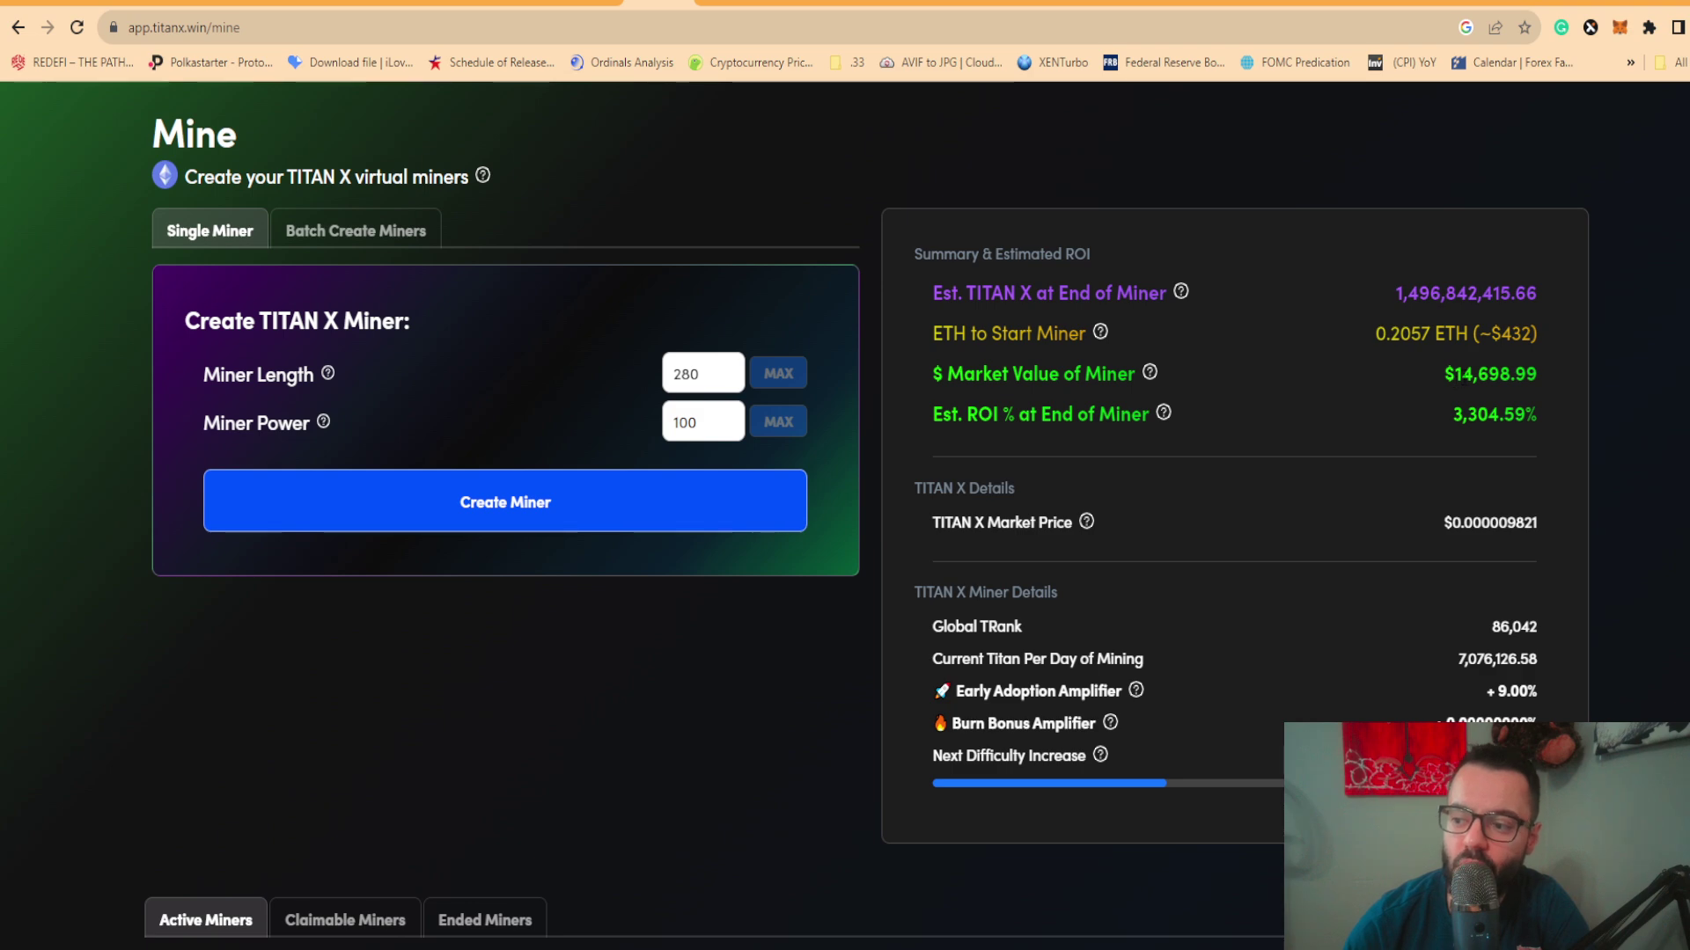
Highlight the miner's market value and dollar start cost in the ROI summary, checking the TITAN X price chart in between
drag(1453, 374, 1559, 377)
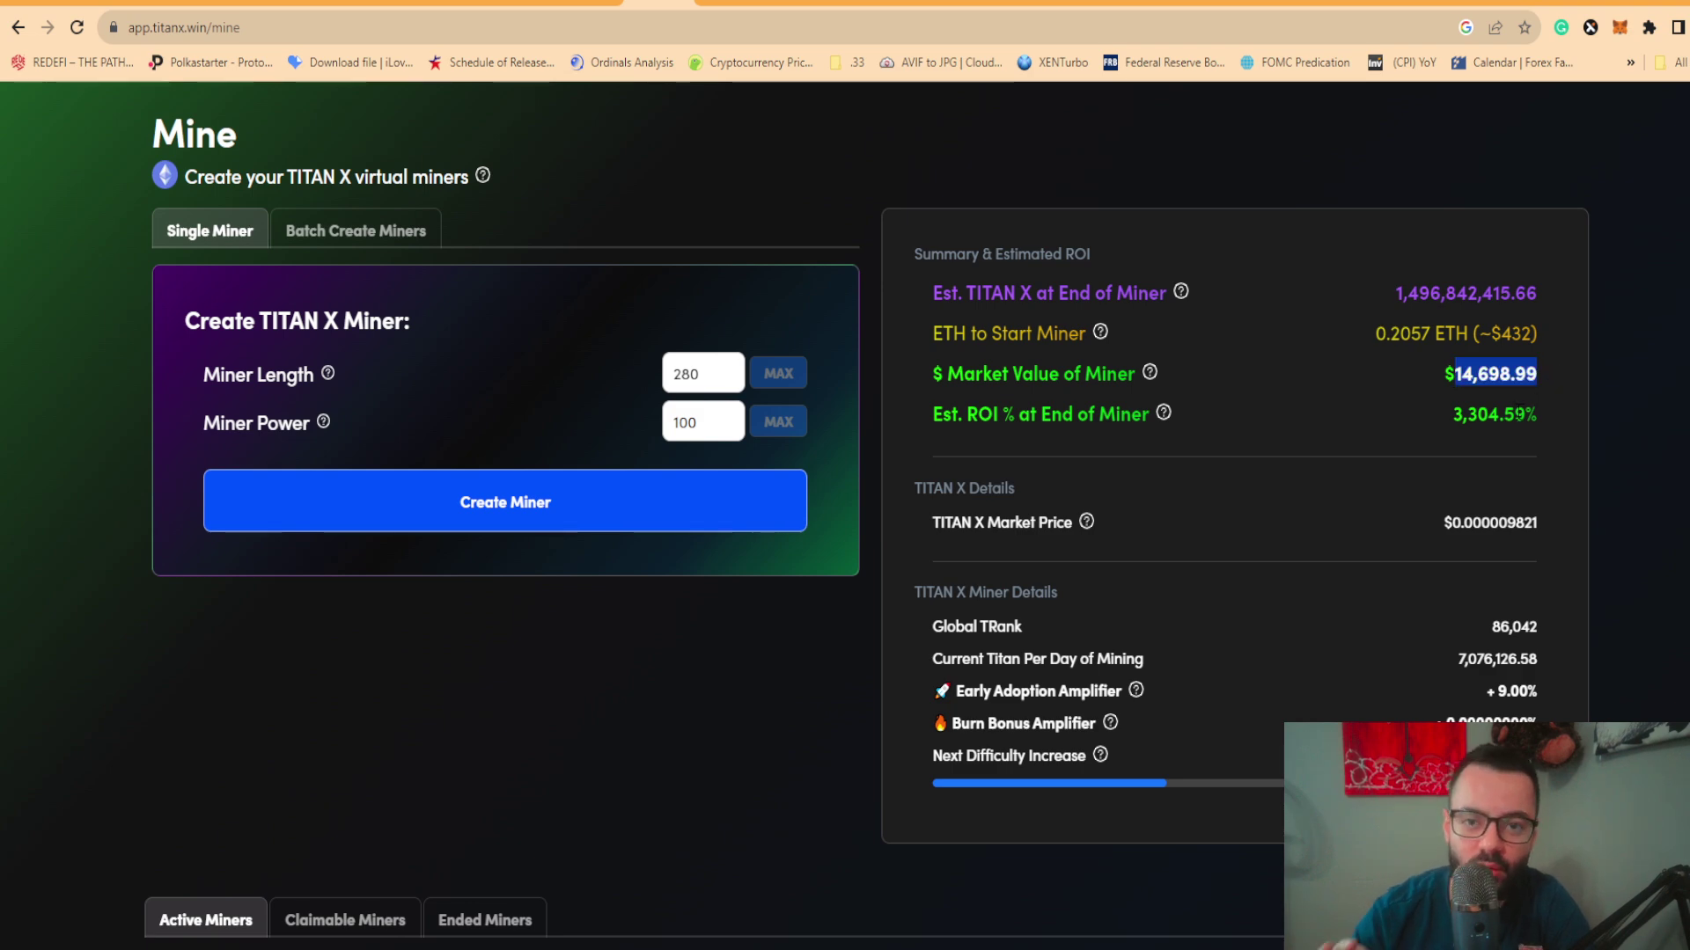
key(ctrl+shift+Tab)
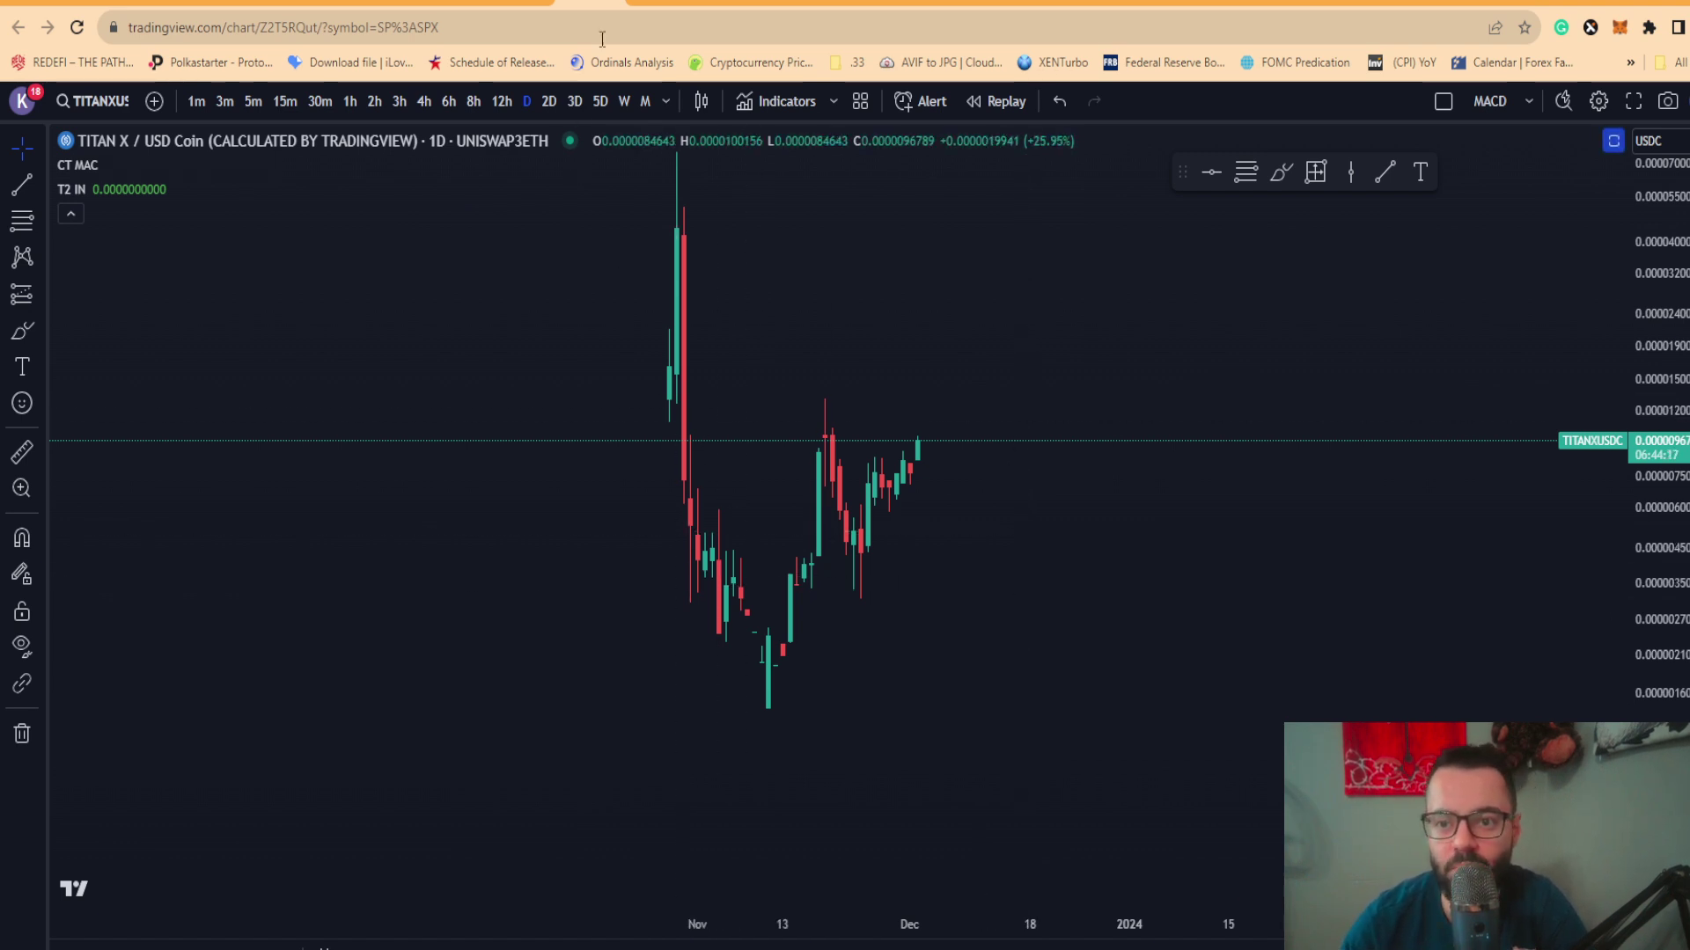
click(660, 3)
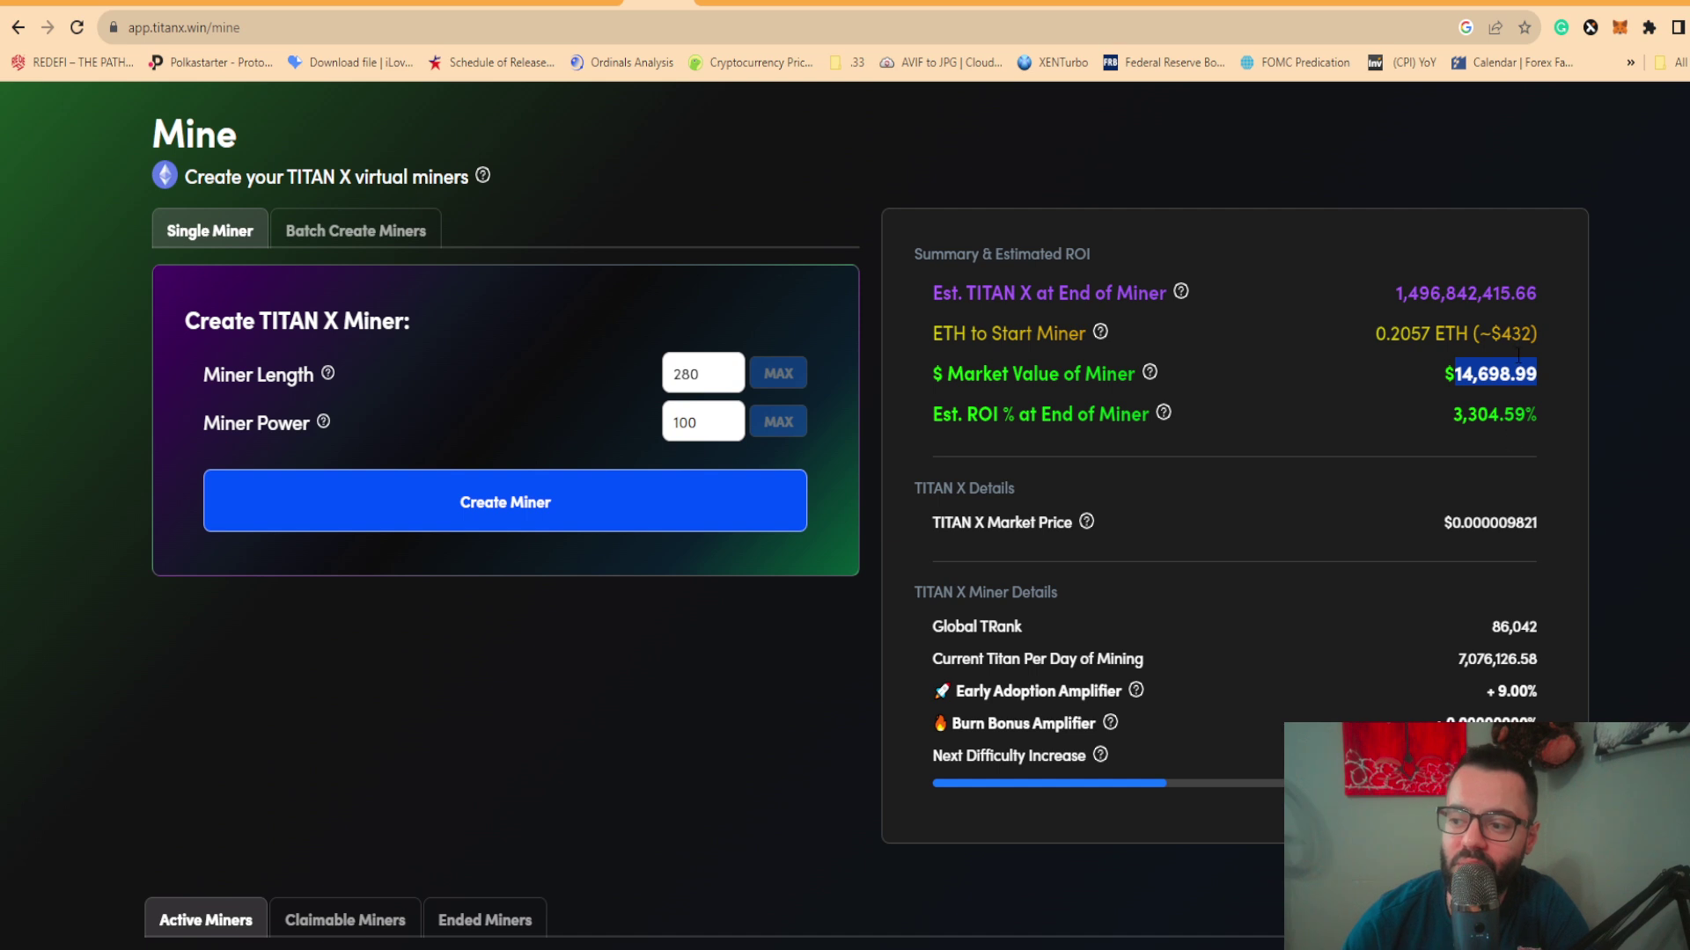
drag(1501, 334, 1538, 333)
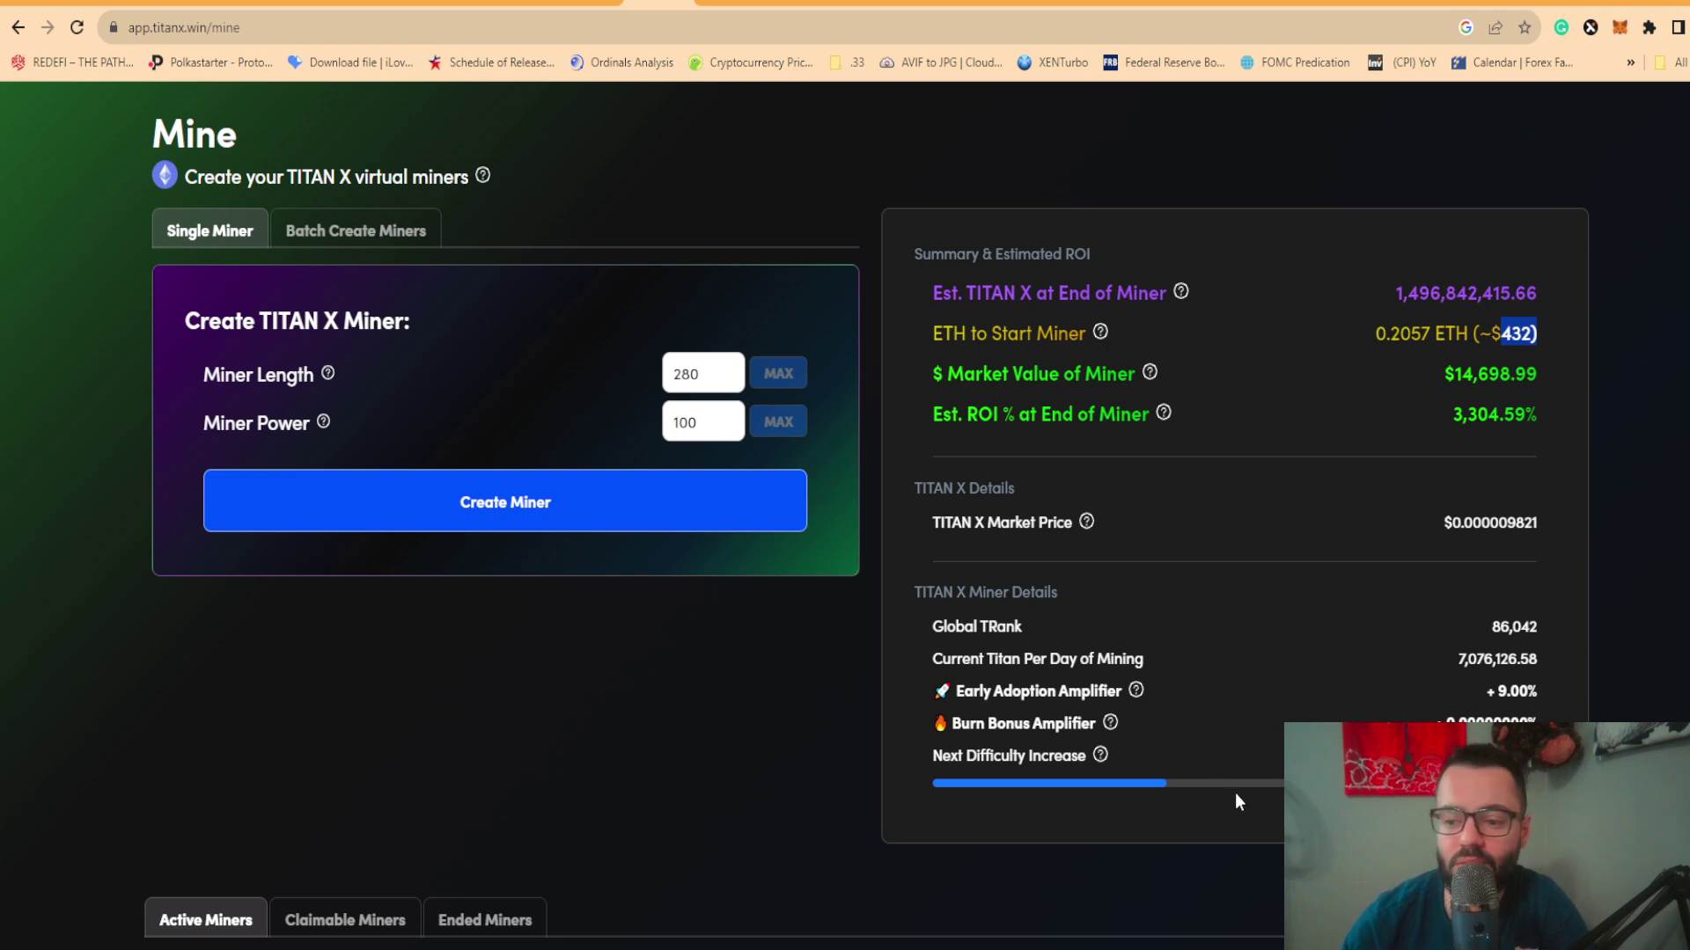
Look through the TITAN X Payouts and Stake pages and review the balances on the Buy & Burn page
scroll(1107, 789, up, 2)
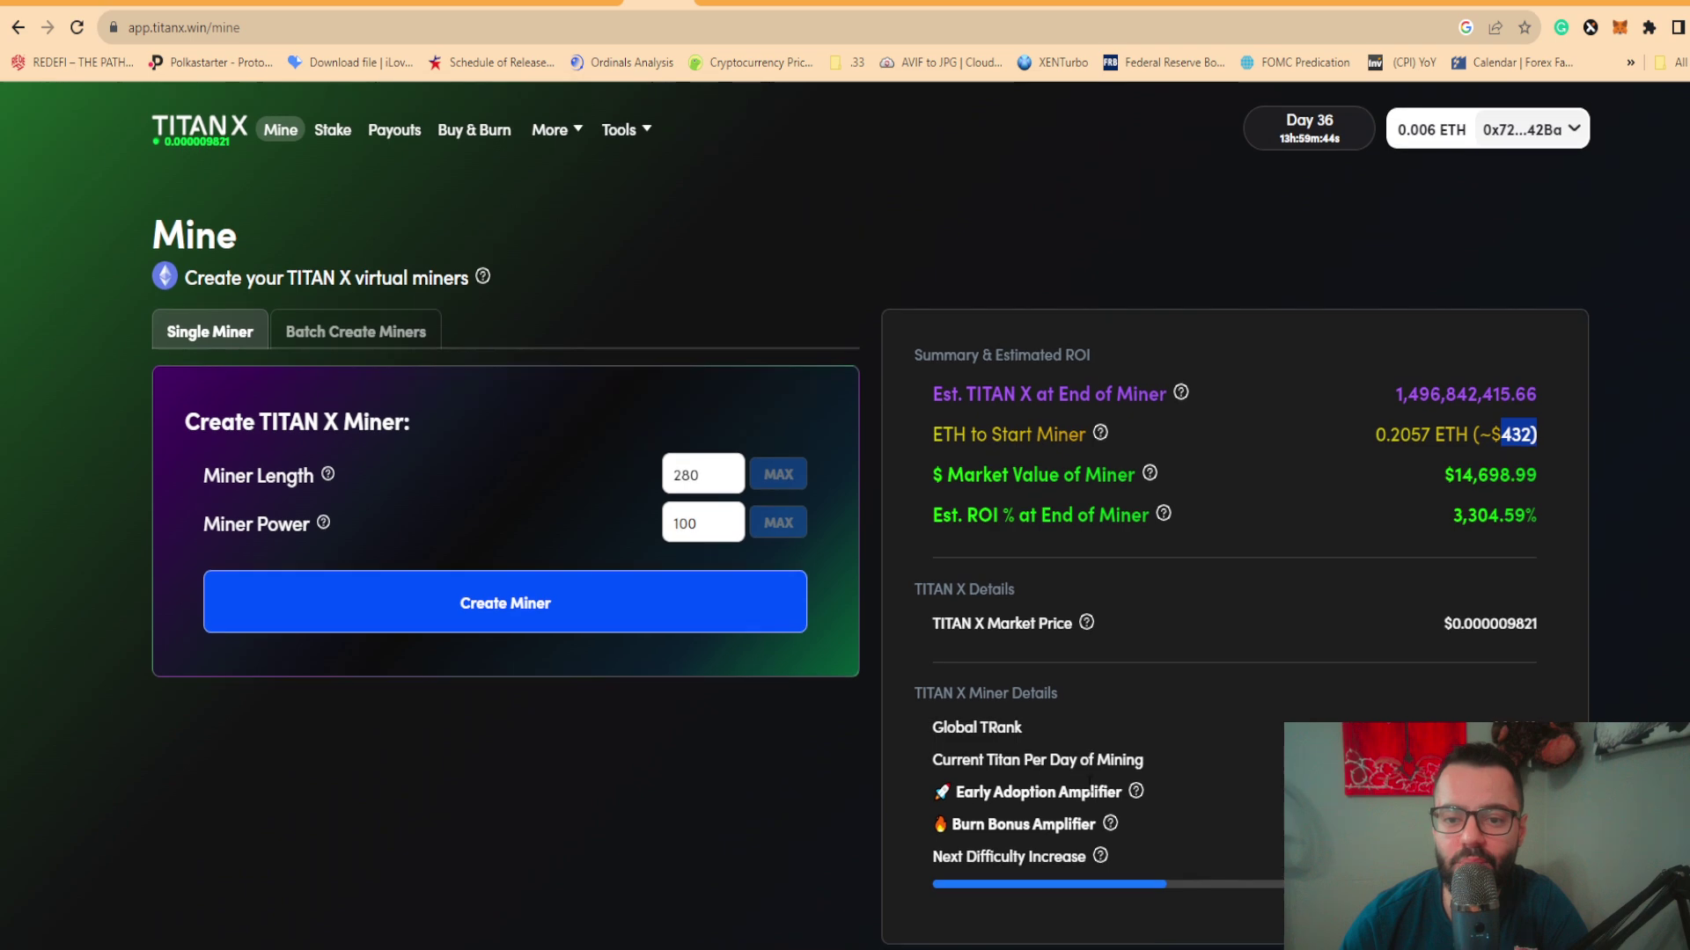
click(395, 134)
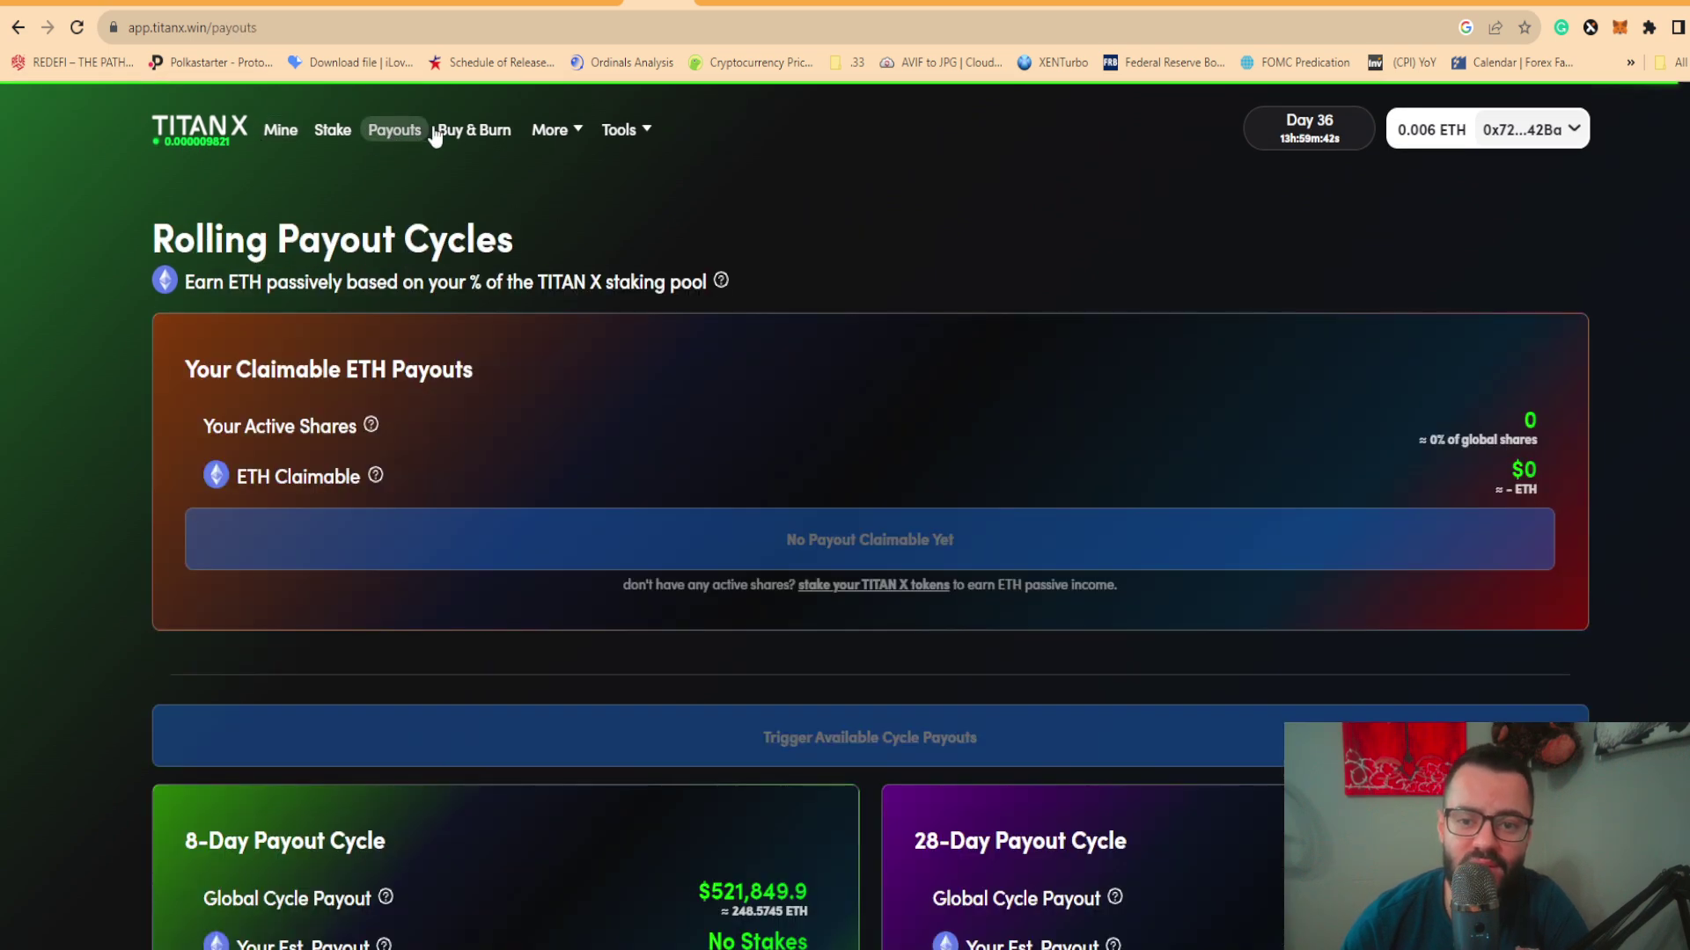
click(452, 140)
click(324, 134)
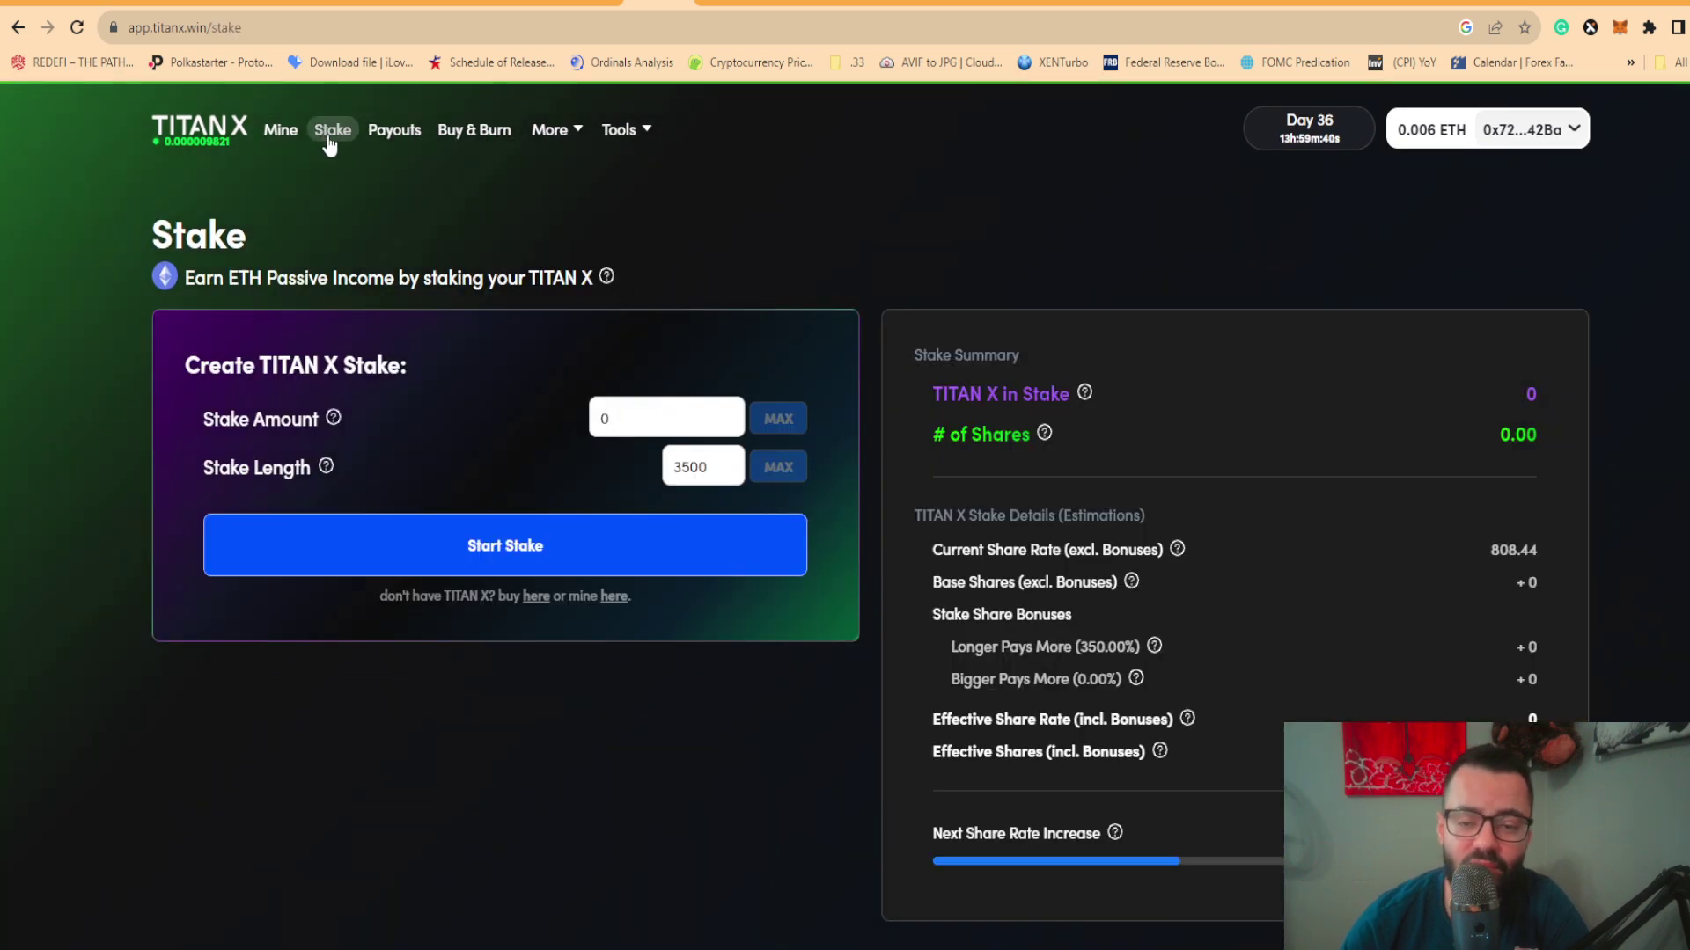
click(470, 141)
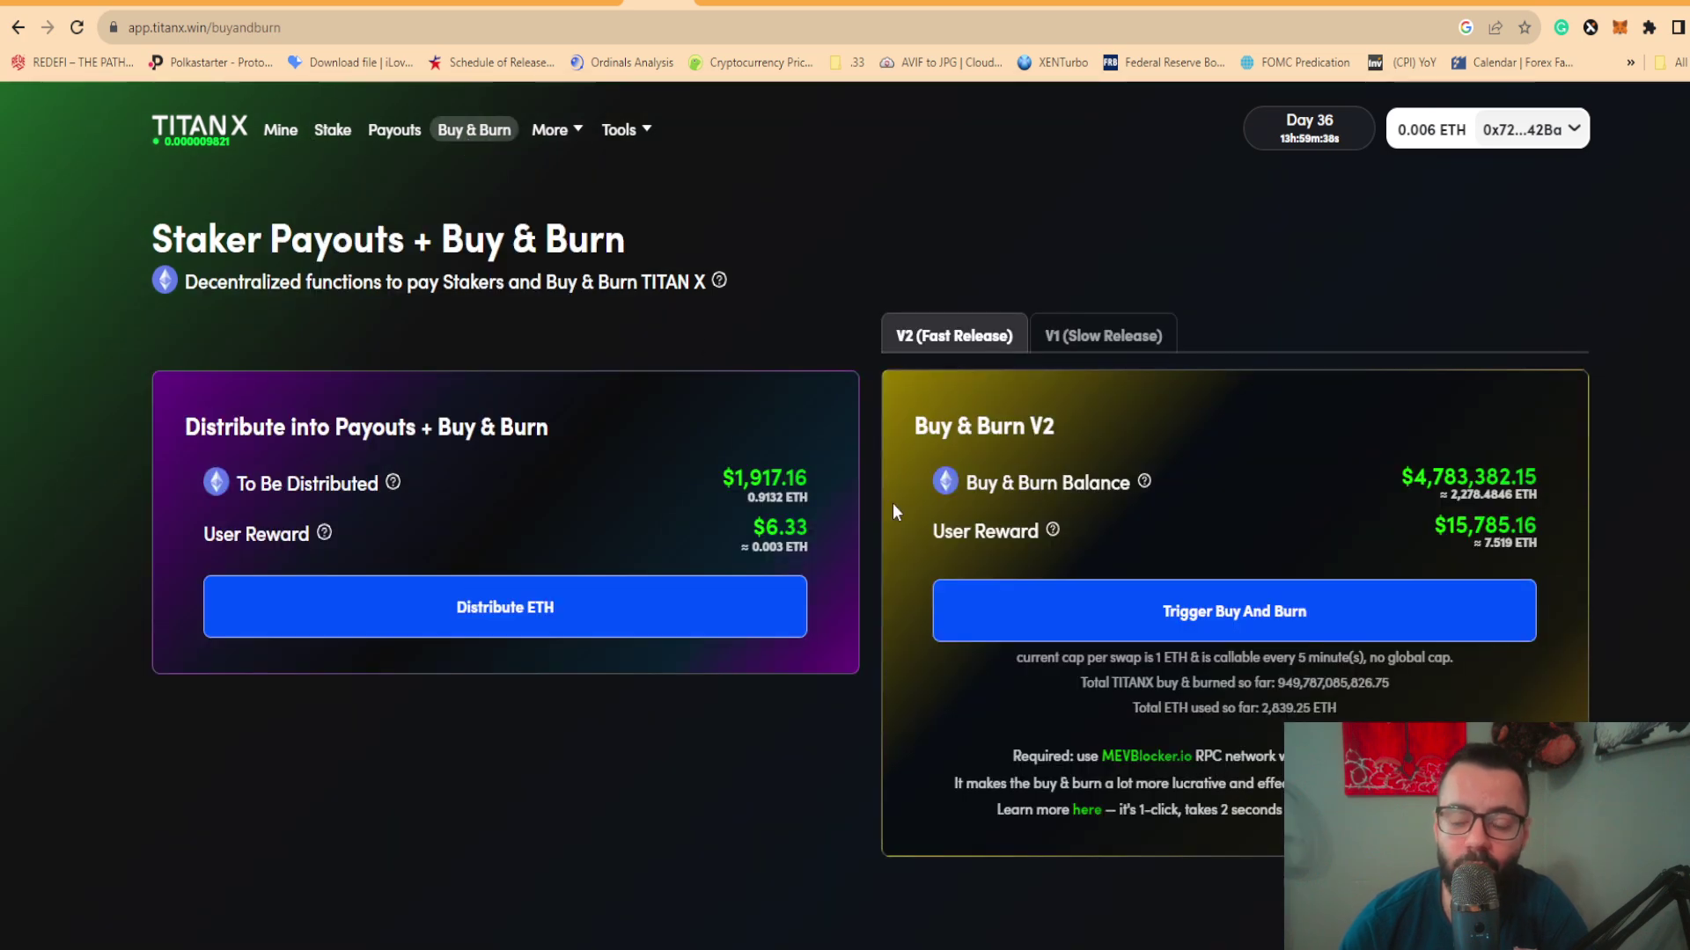
scroll(1133, 924, down, 1)
scroll(1073, 925, up, 1)
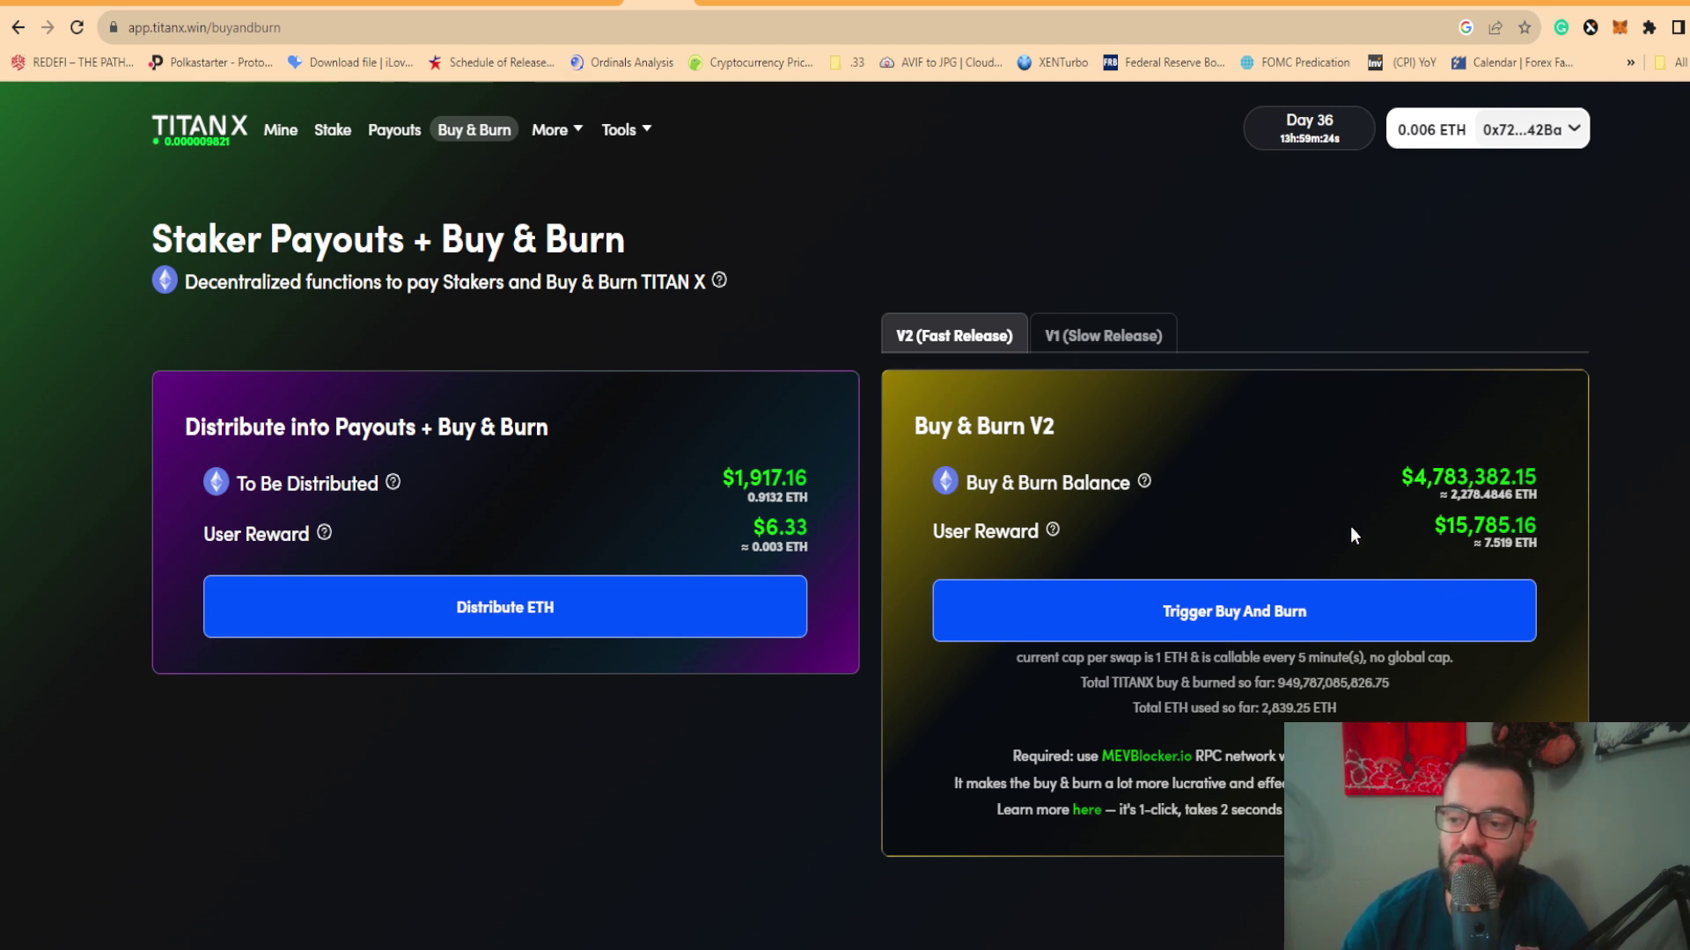
Compare the TITAN X/USDC daily price action with the distribution and Buy & Burn V2 figures
key(ctrl+shift+Tab)
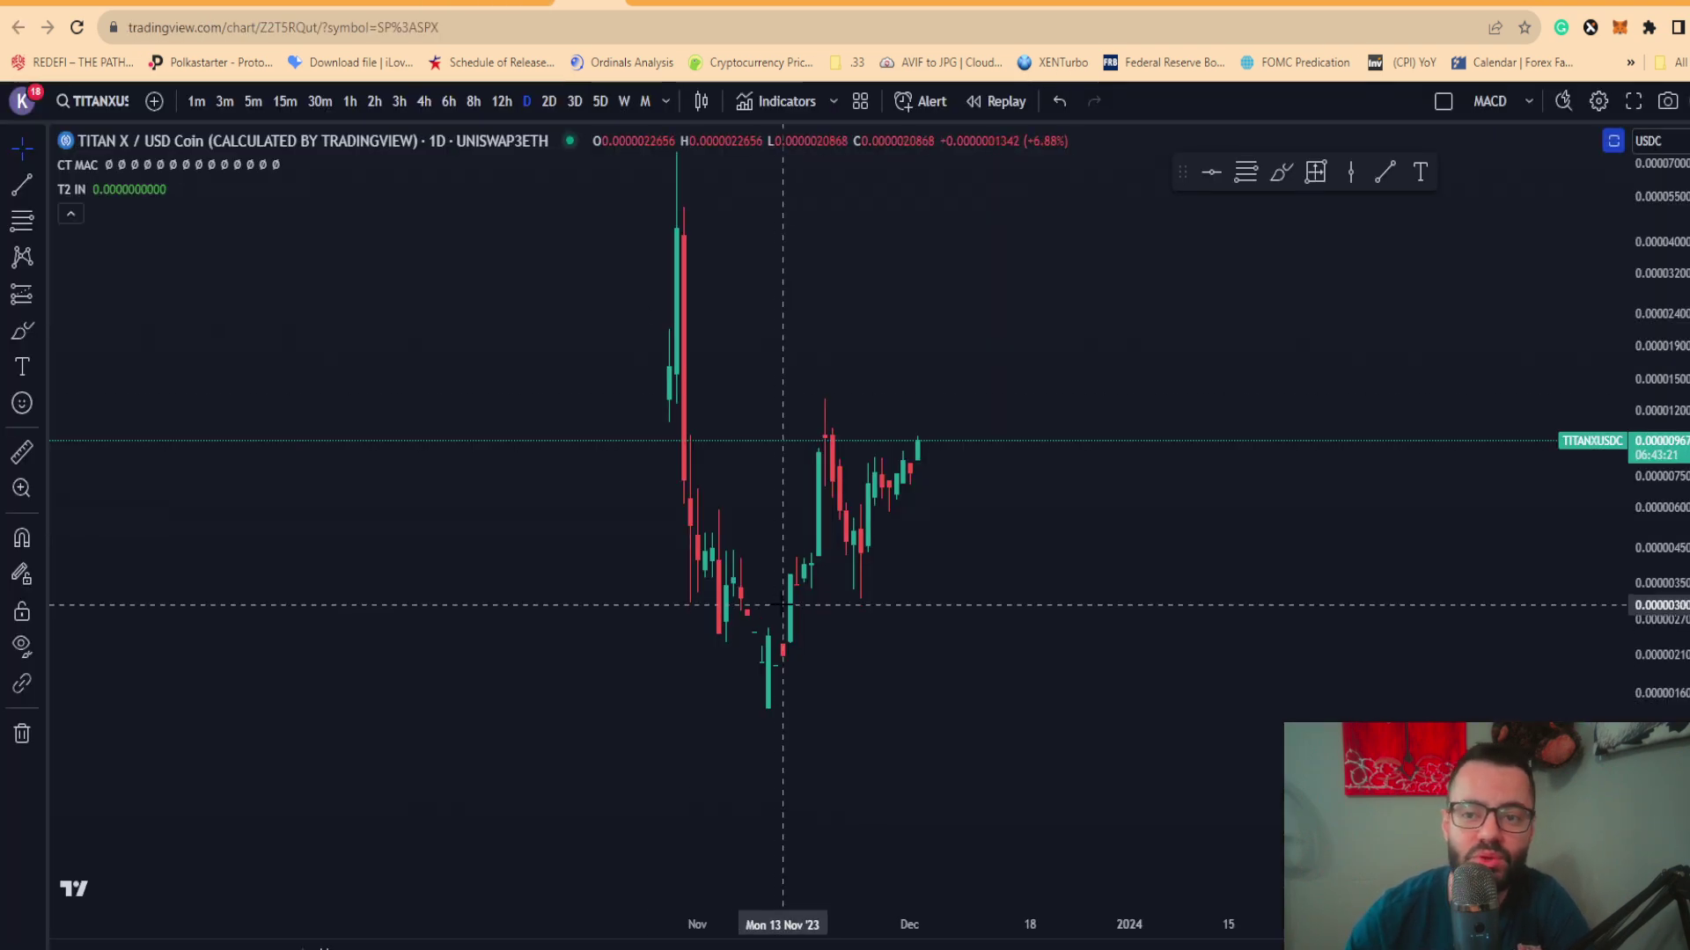
key(ctrl+Tab)
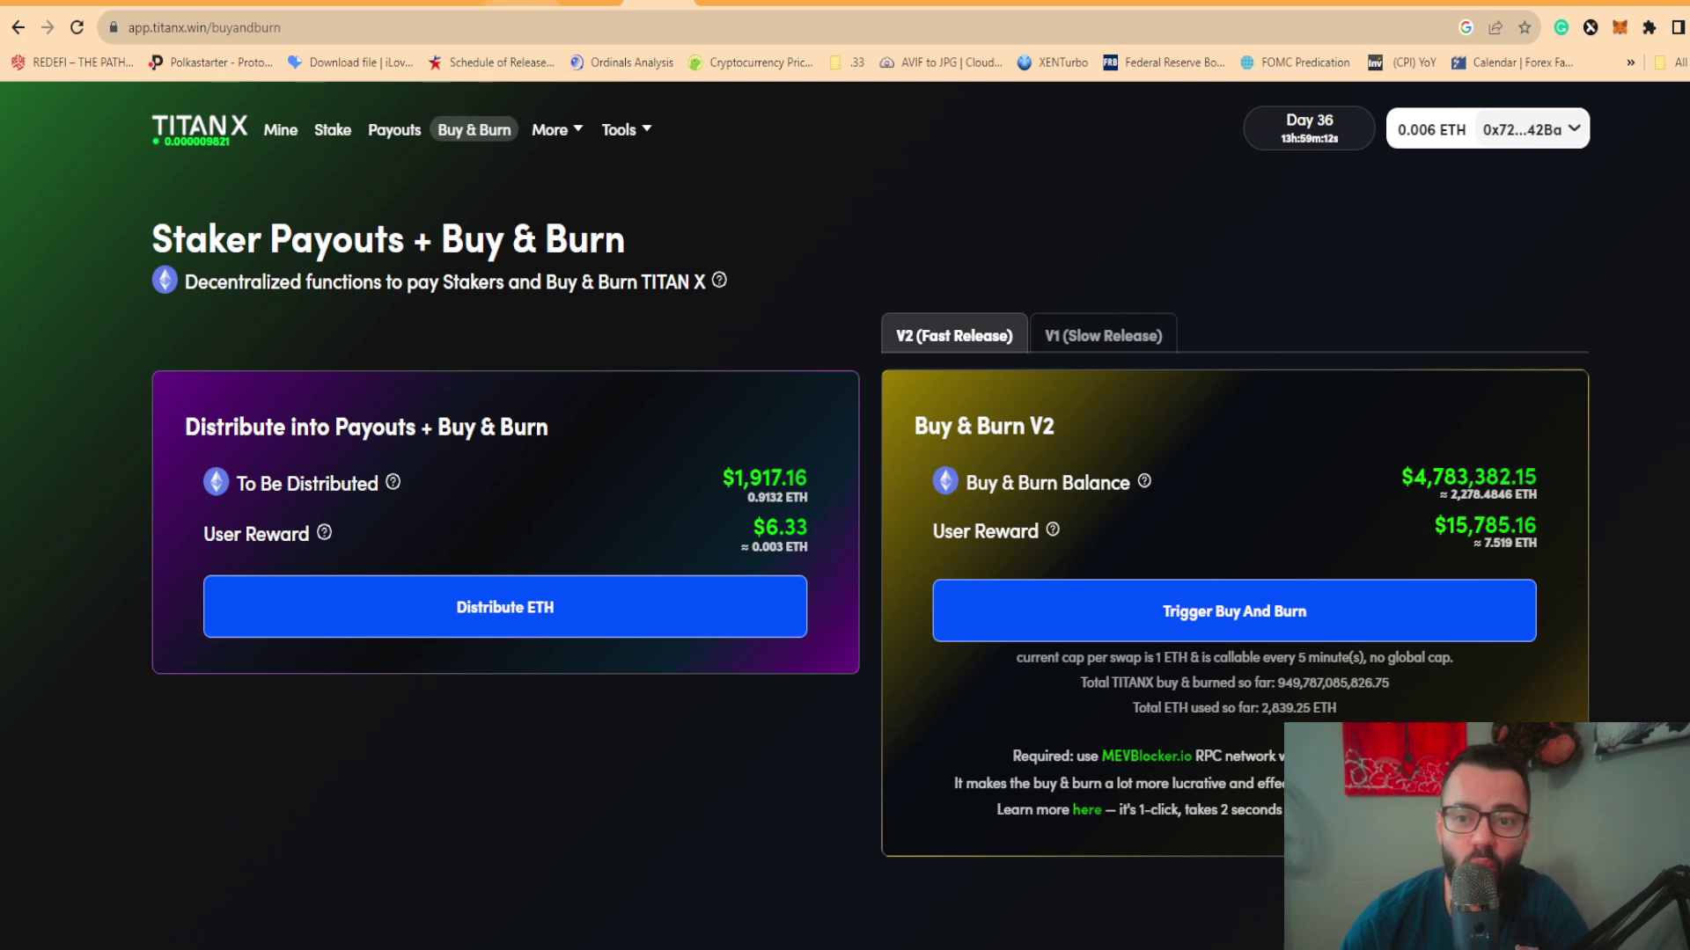
click(594, 3)
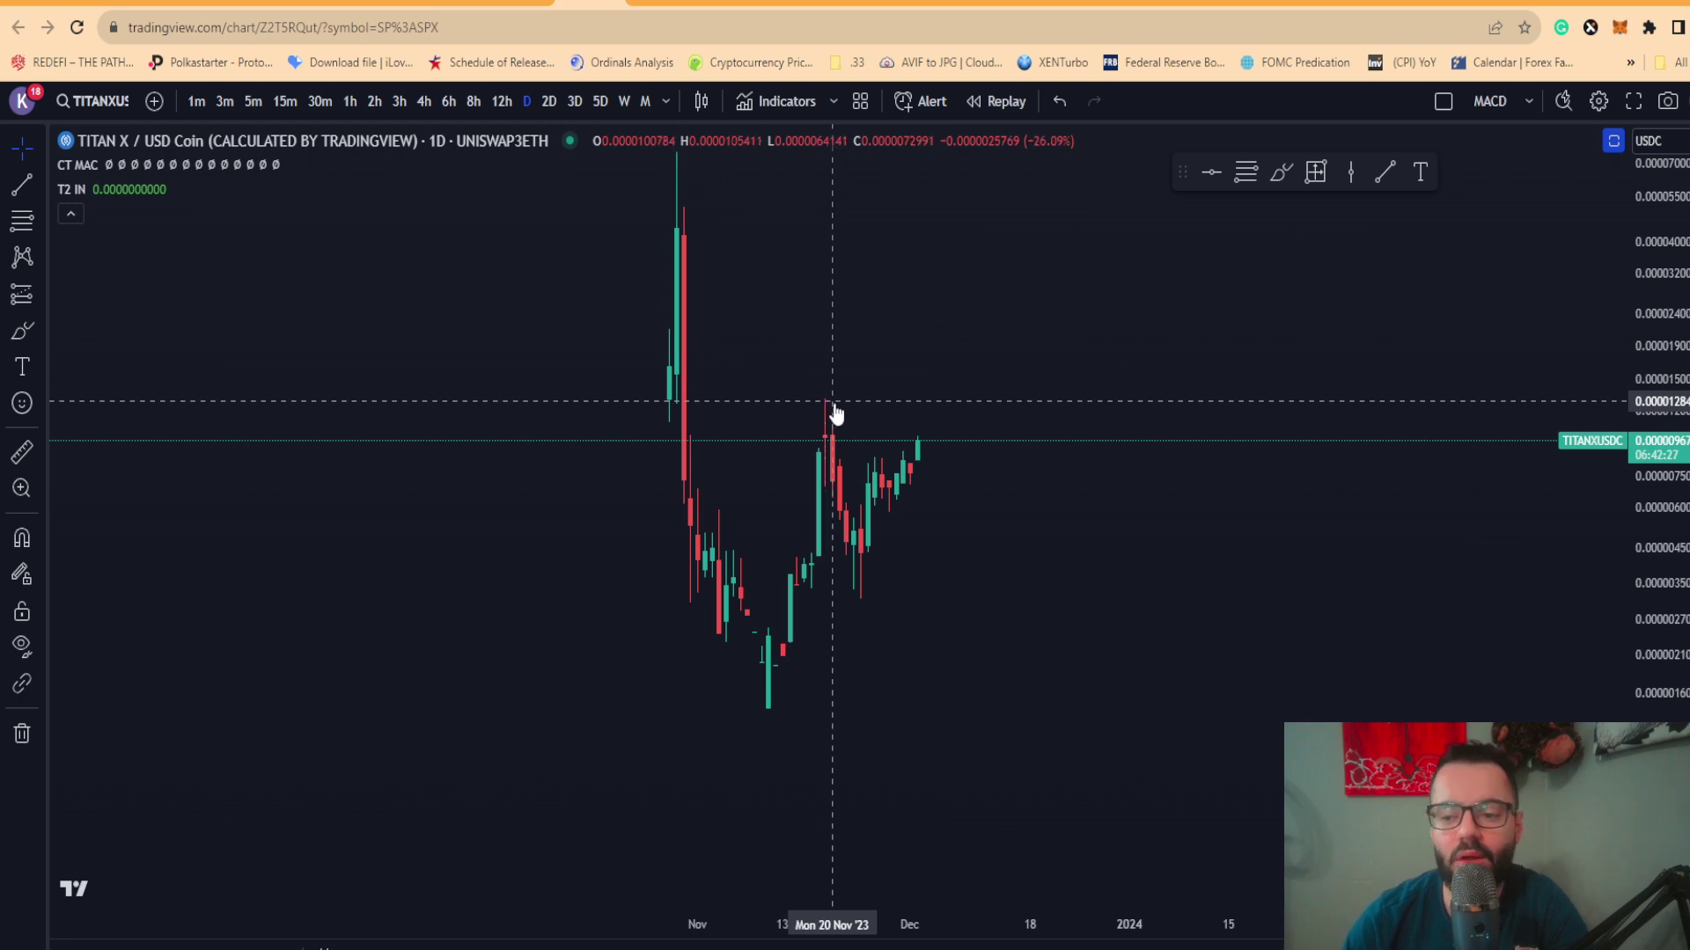
click(662, 3)
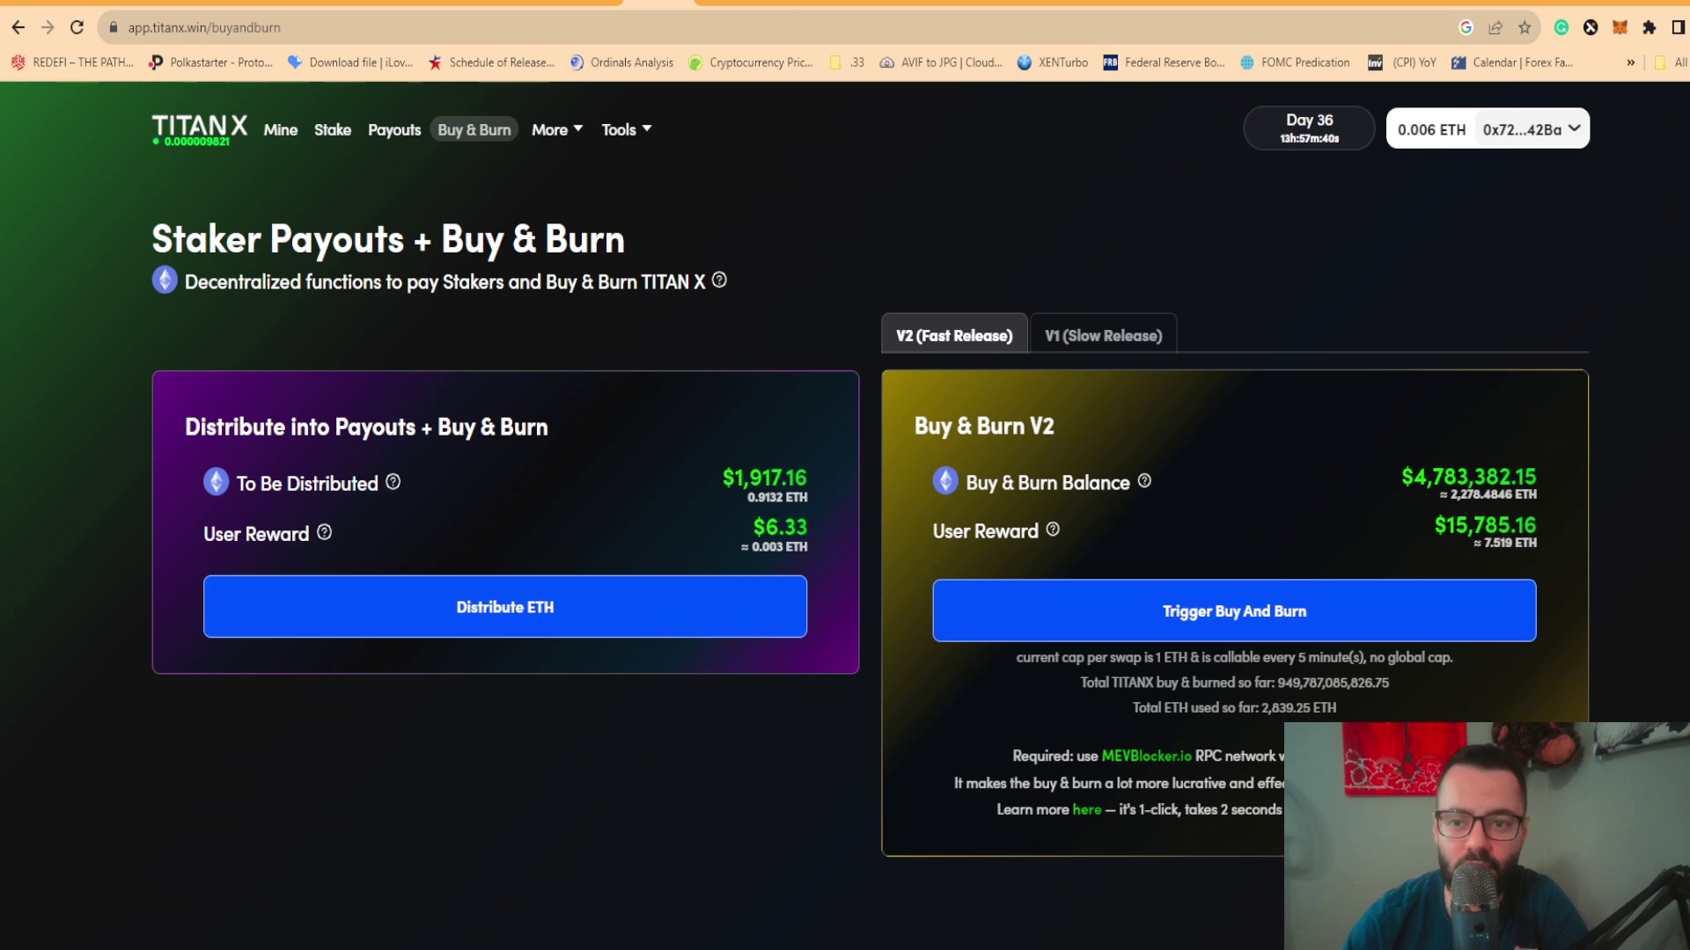
click(590, 2)
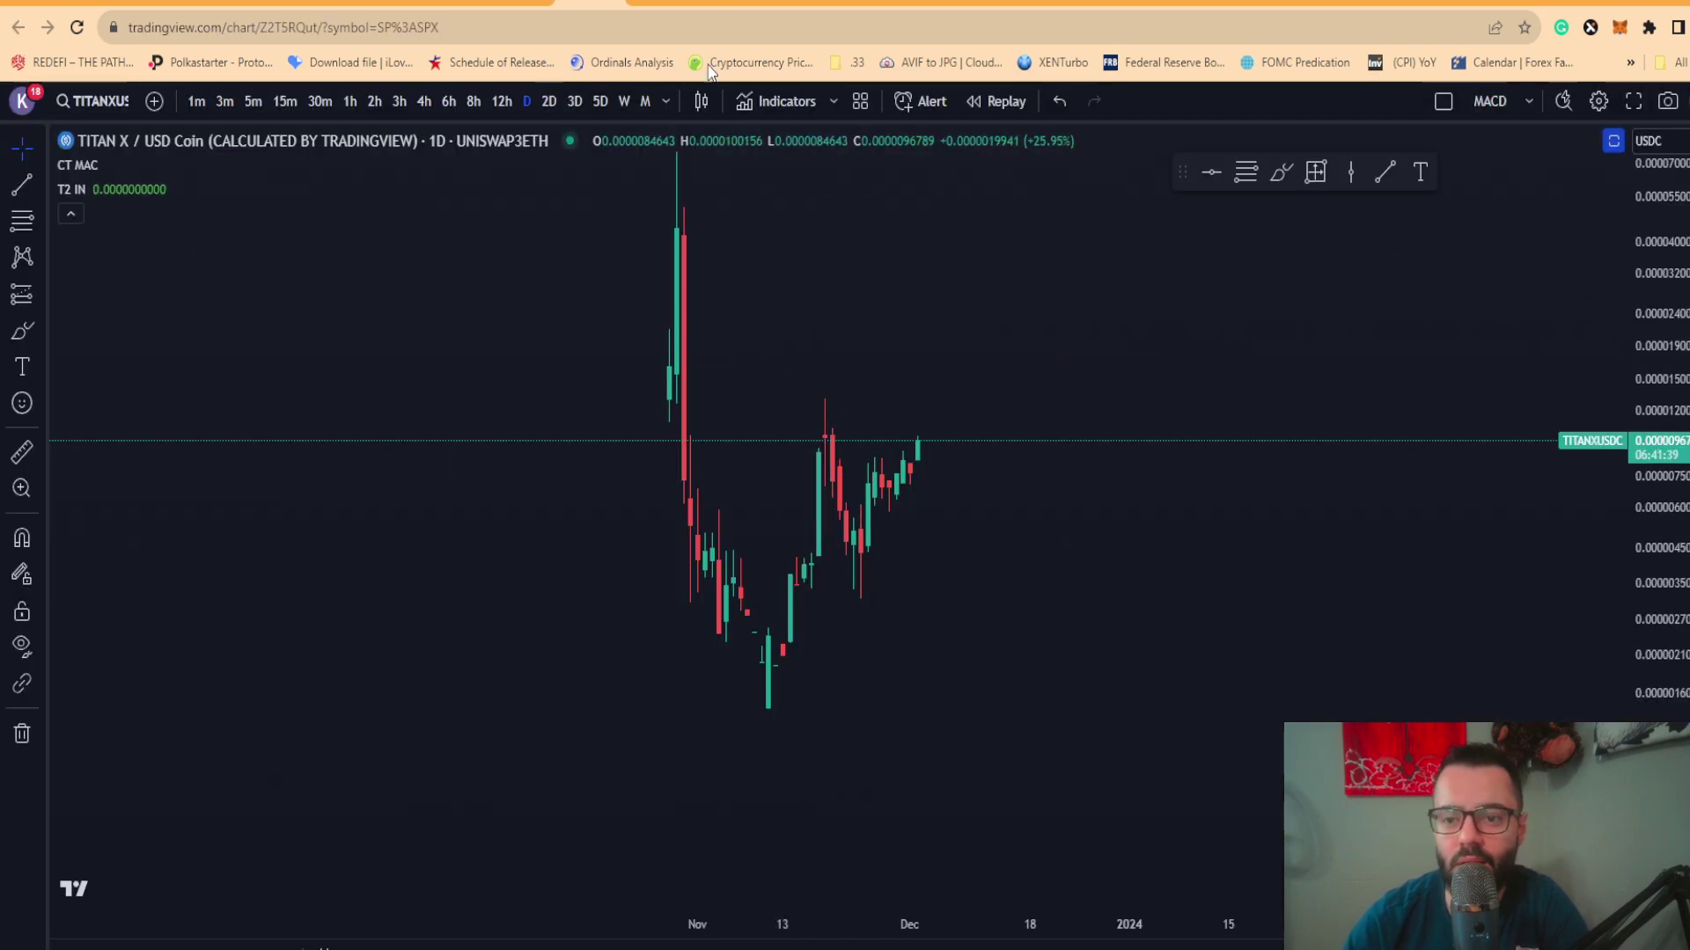
click(666, 3)
click(589, 2)
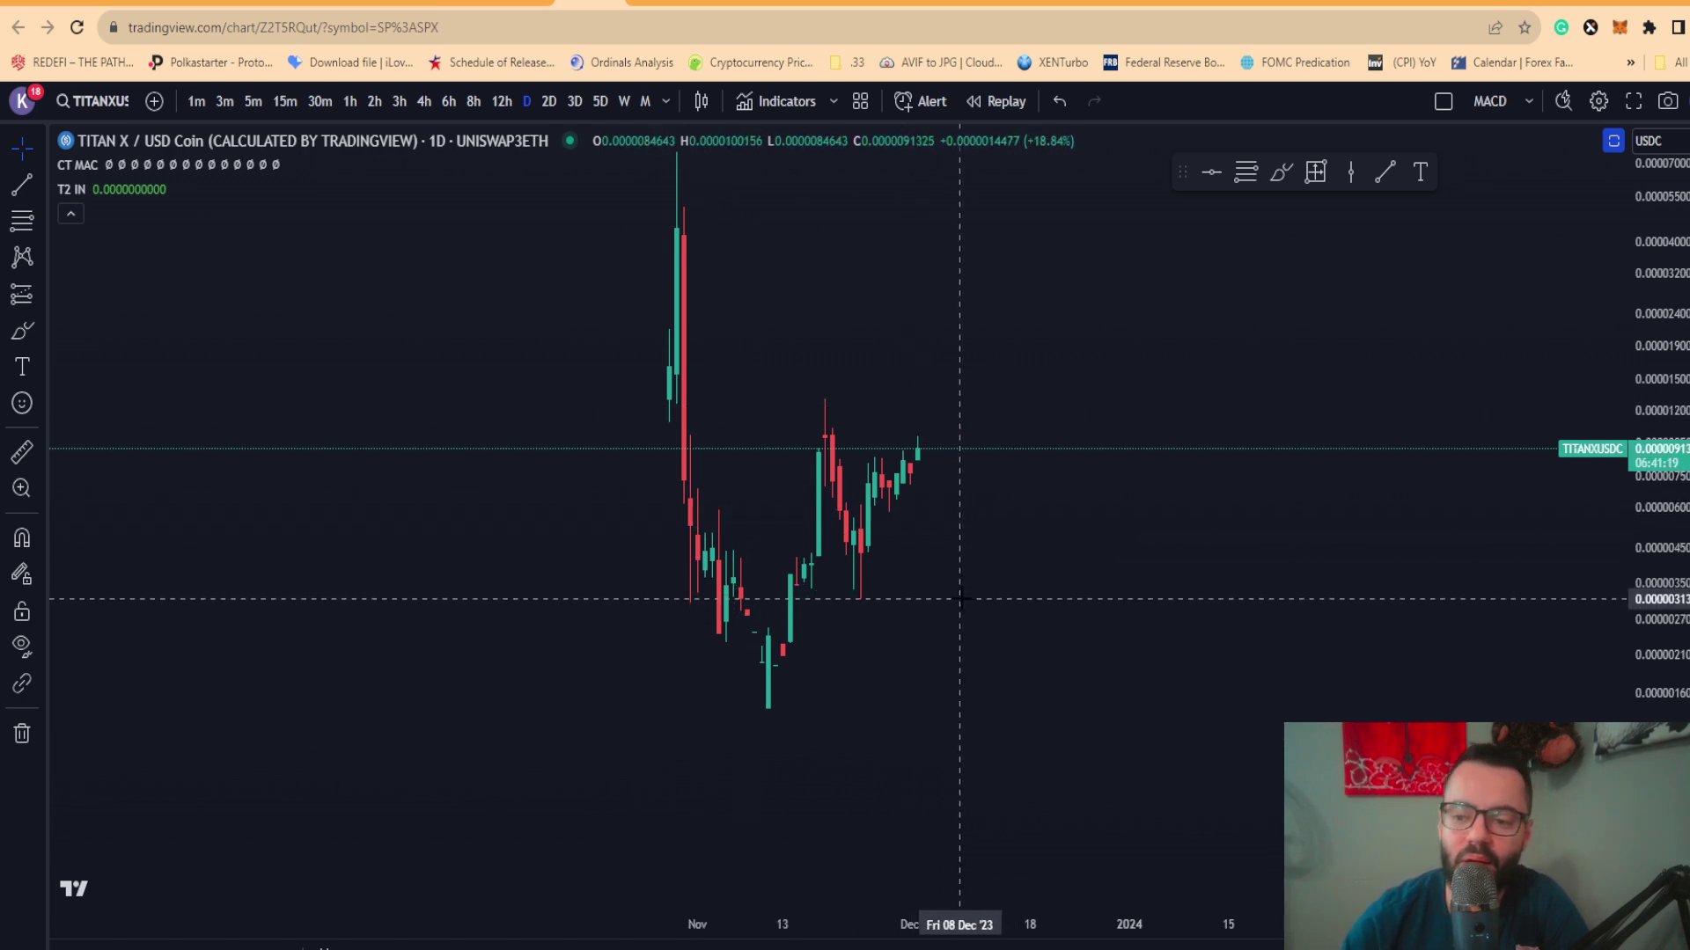
click(670, 2)
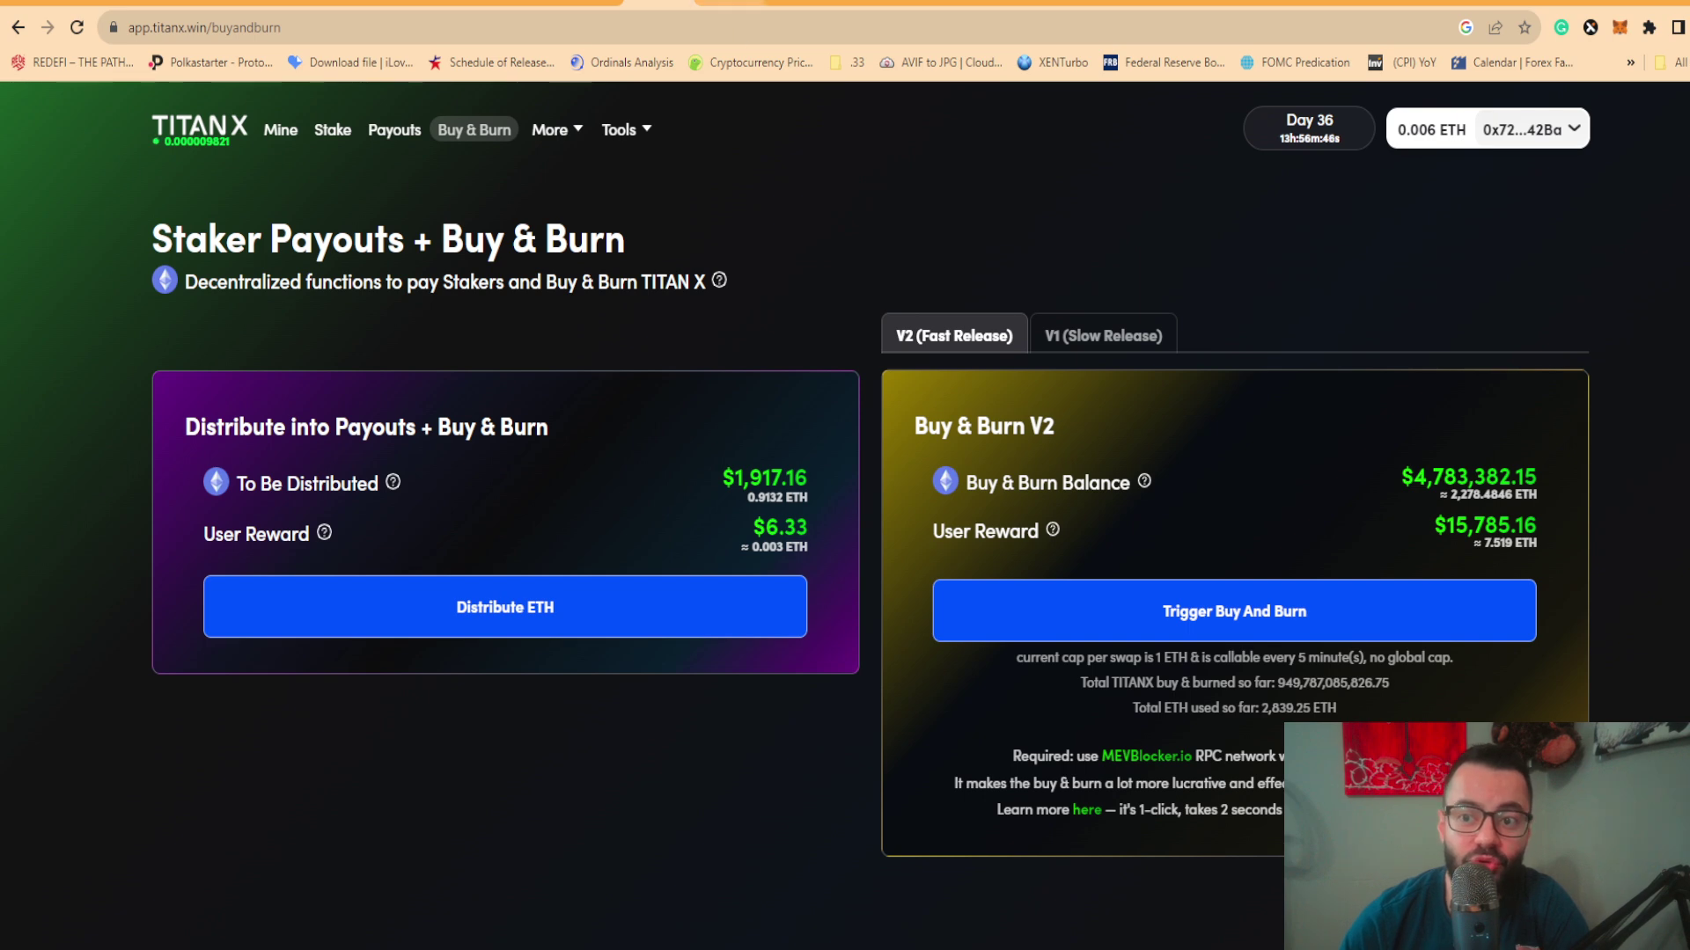
Examine the BABB/Bitcoin two-day chart on KuCoin and the X post about the FCA Stablecoins roundtable
click(729, 3)
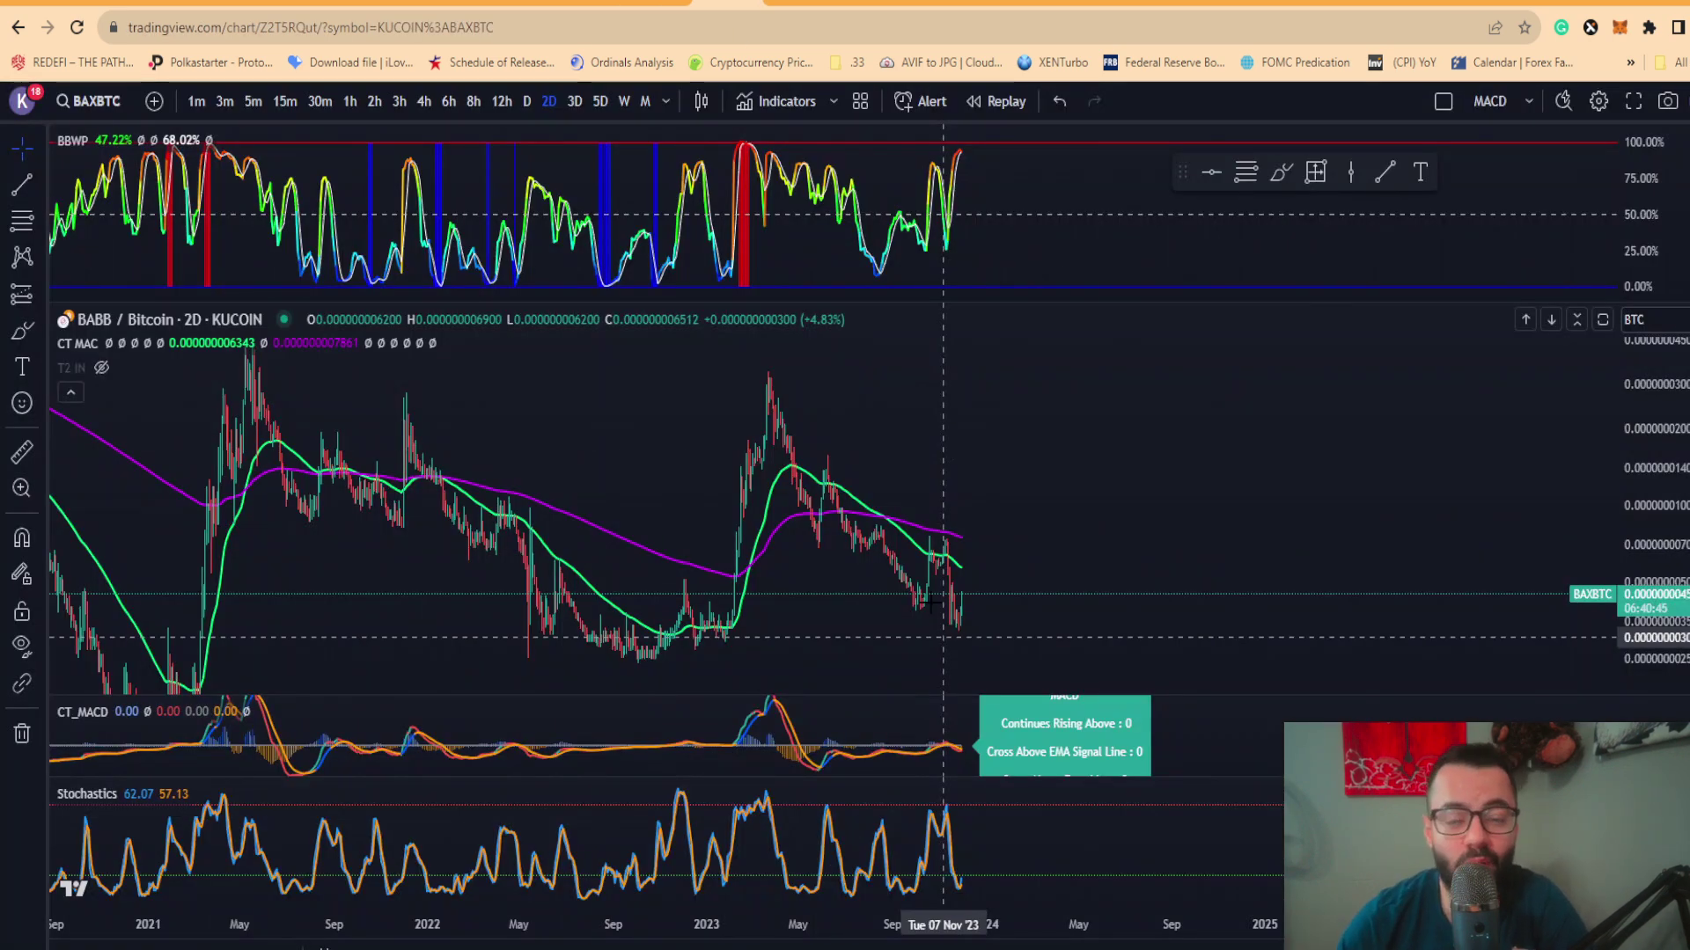
key(ctrl+Tab)
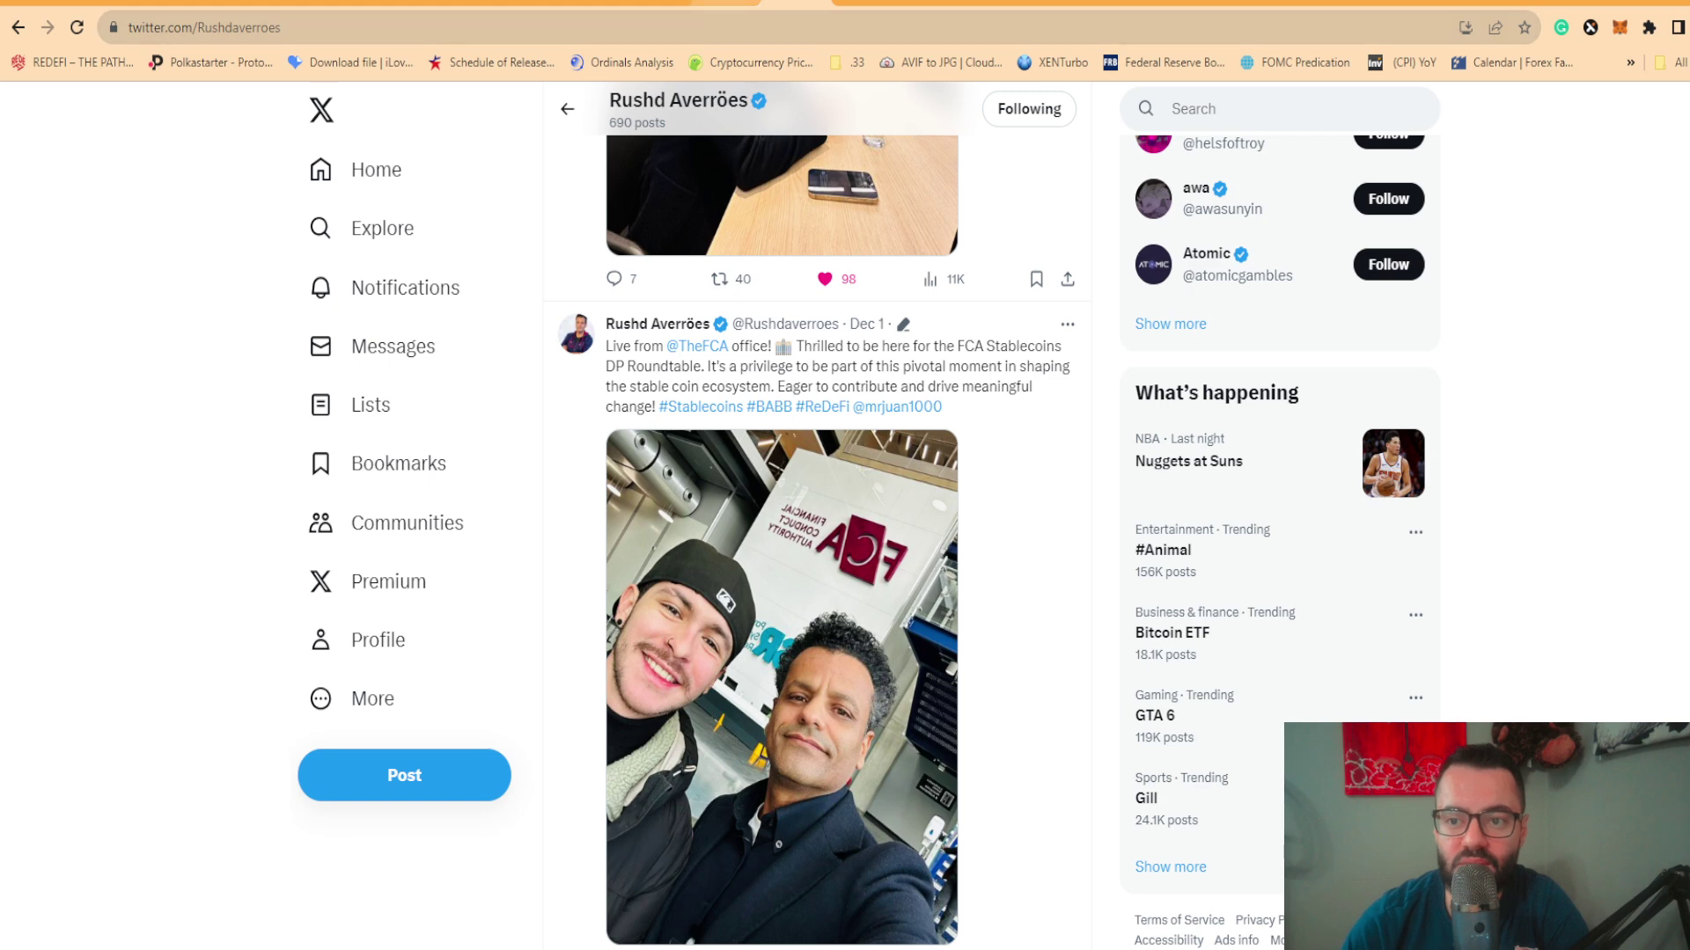
key(ctrl+shift+Tab)
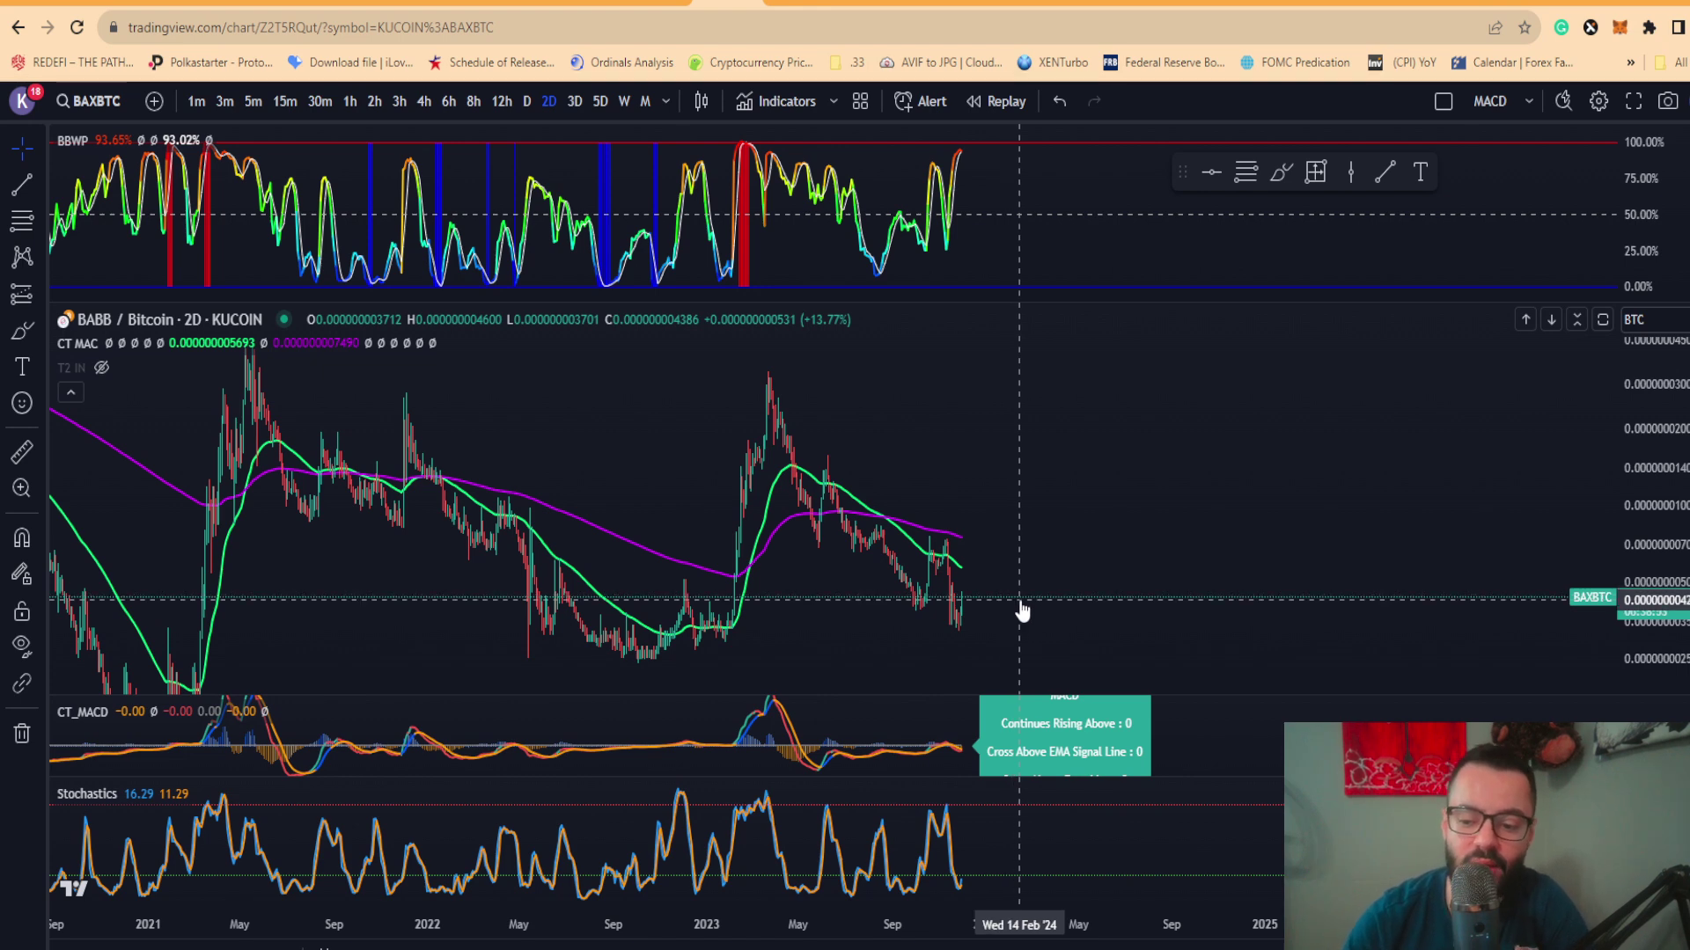
Draw a rising trend line of about 24° under the latest Stochastics lows in the maximized pane, and restore the full BABB/Bitcoin chart layout
double_click(1039, 854)
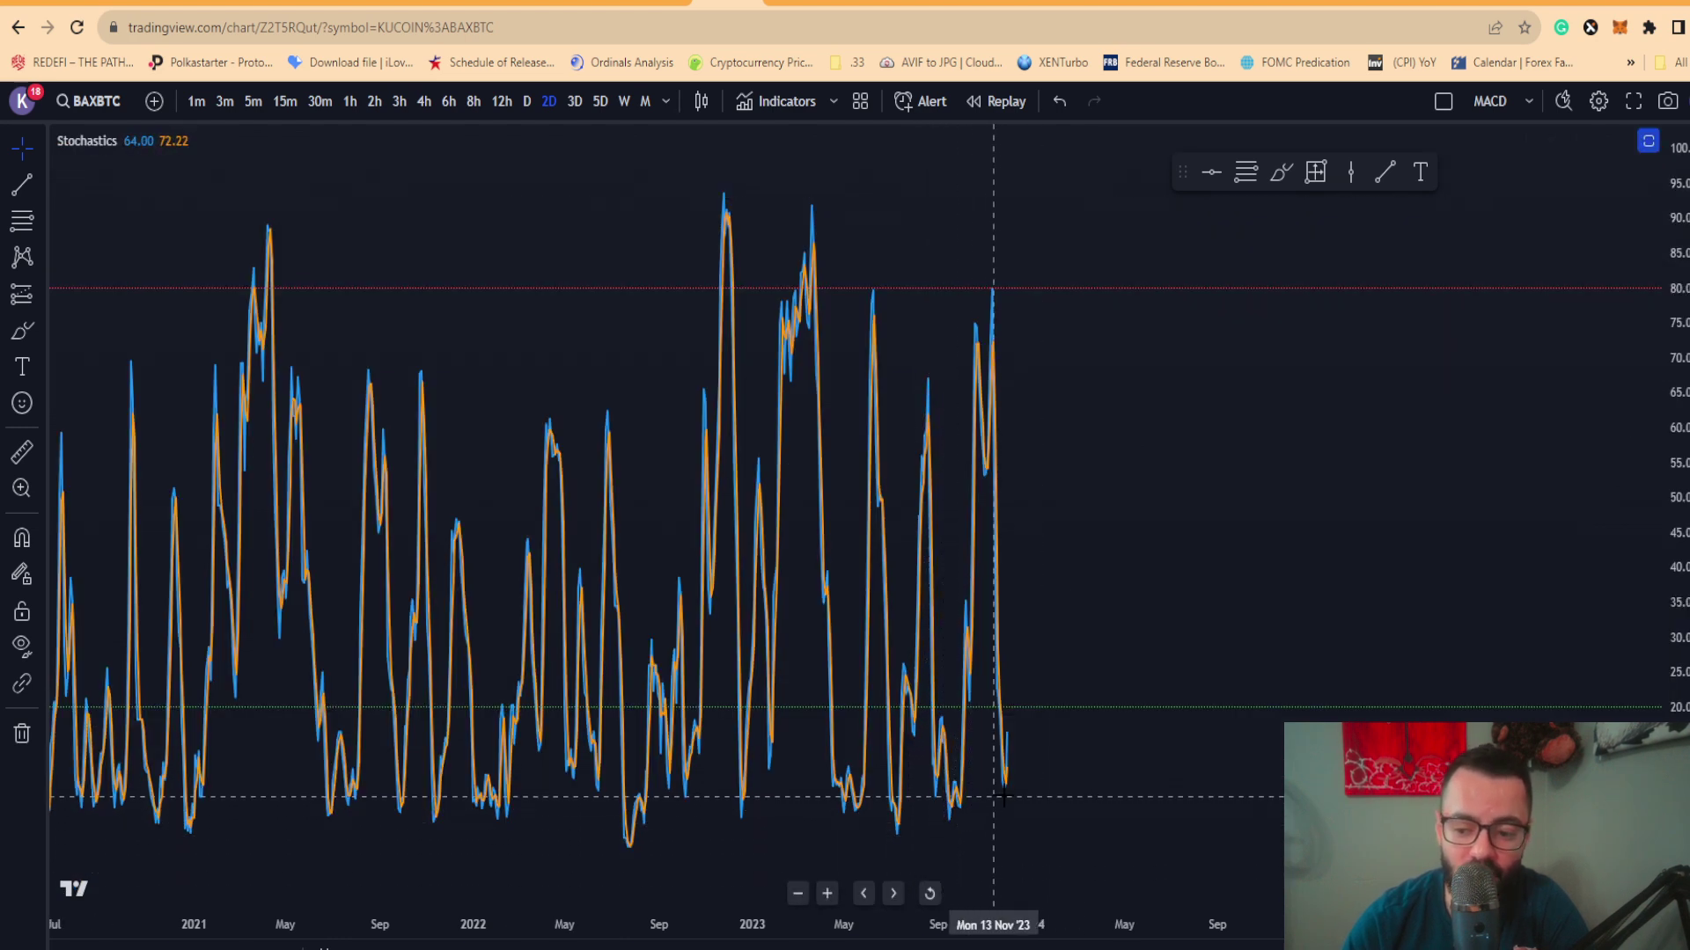
click(22, 184)
click(939, 827)
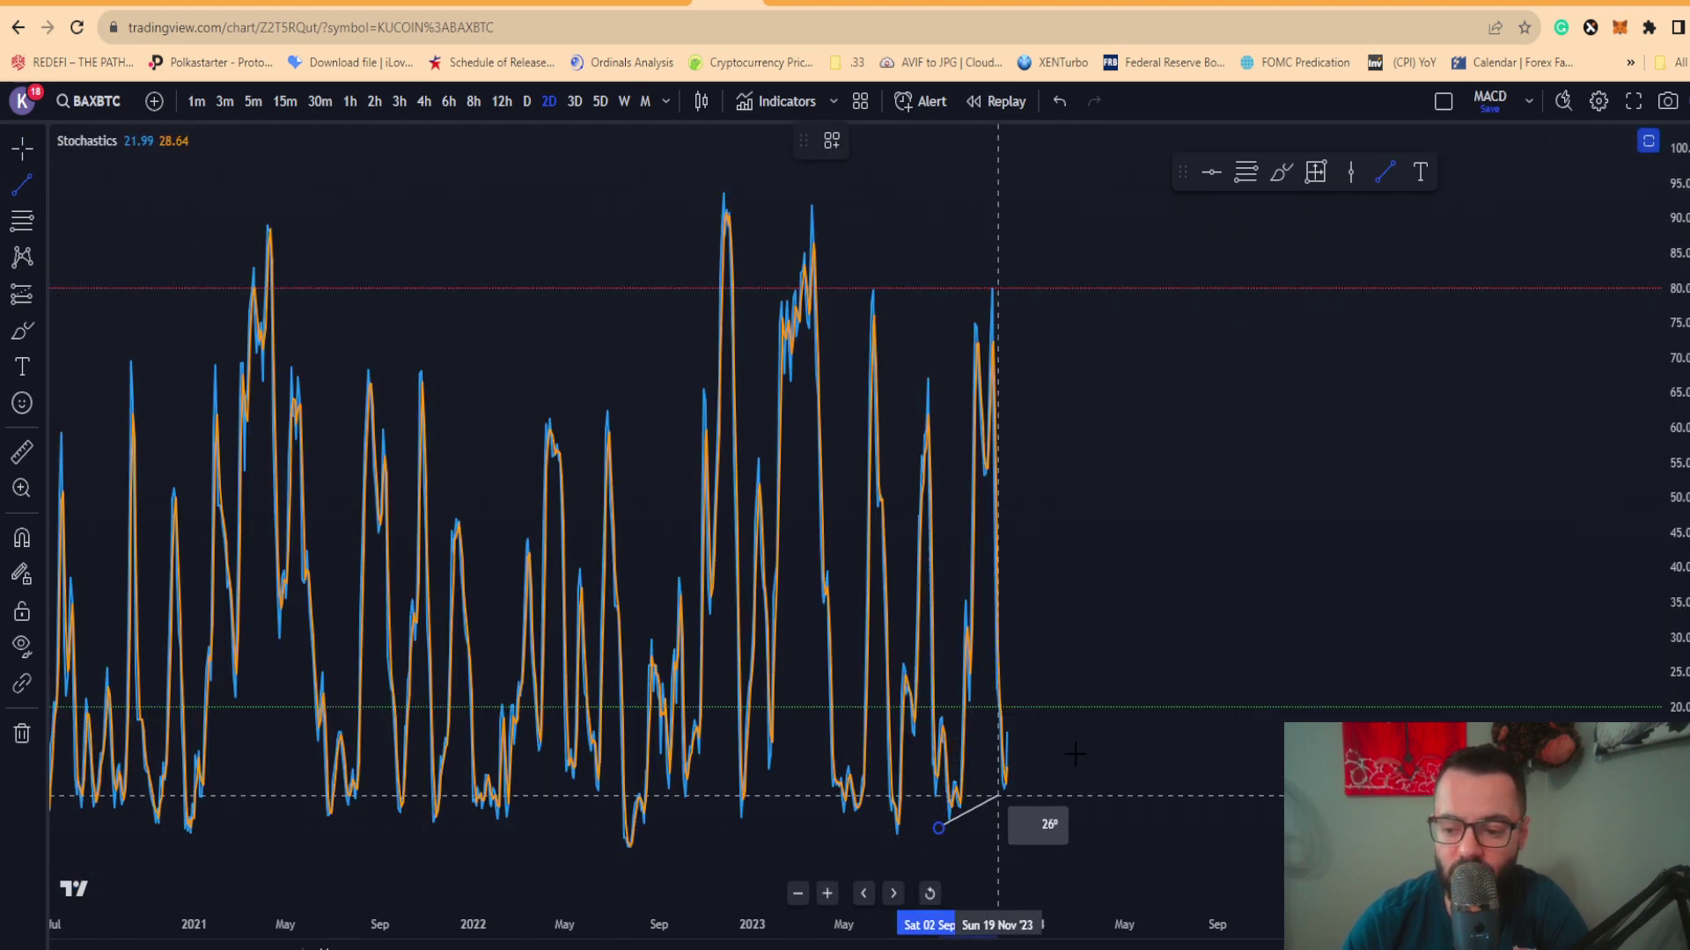
click(1093, 752)
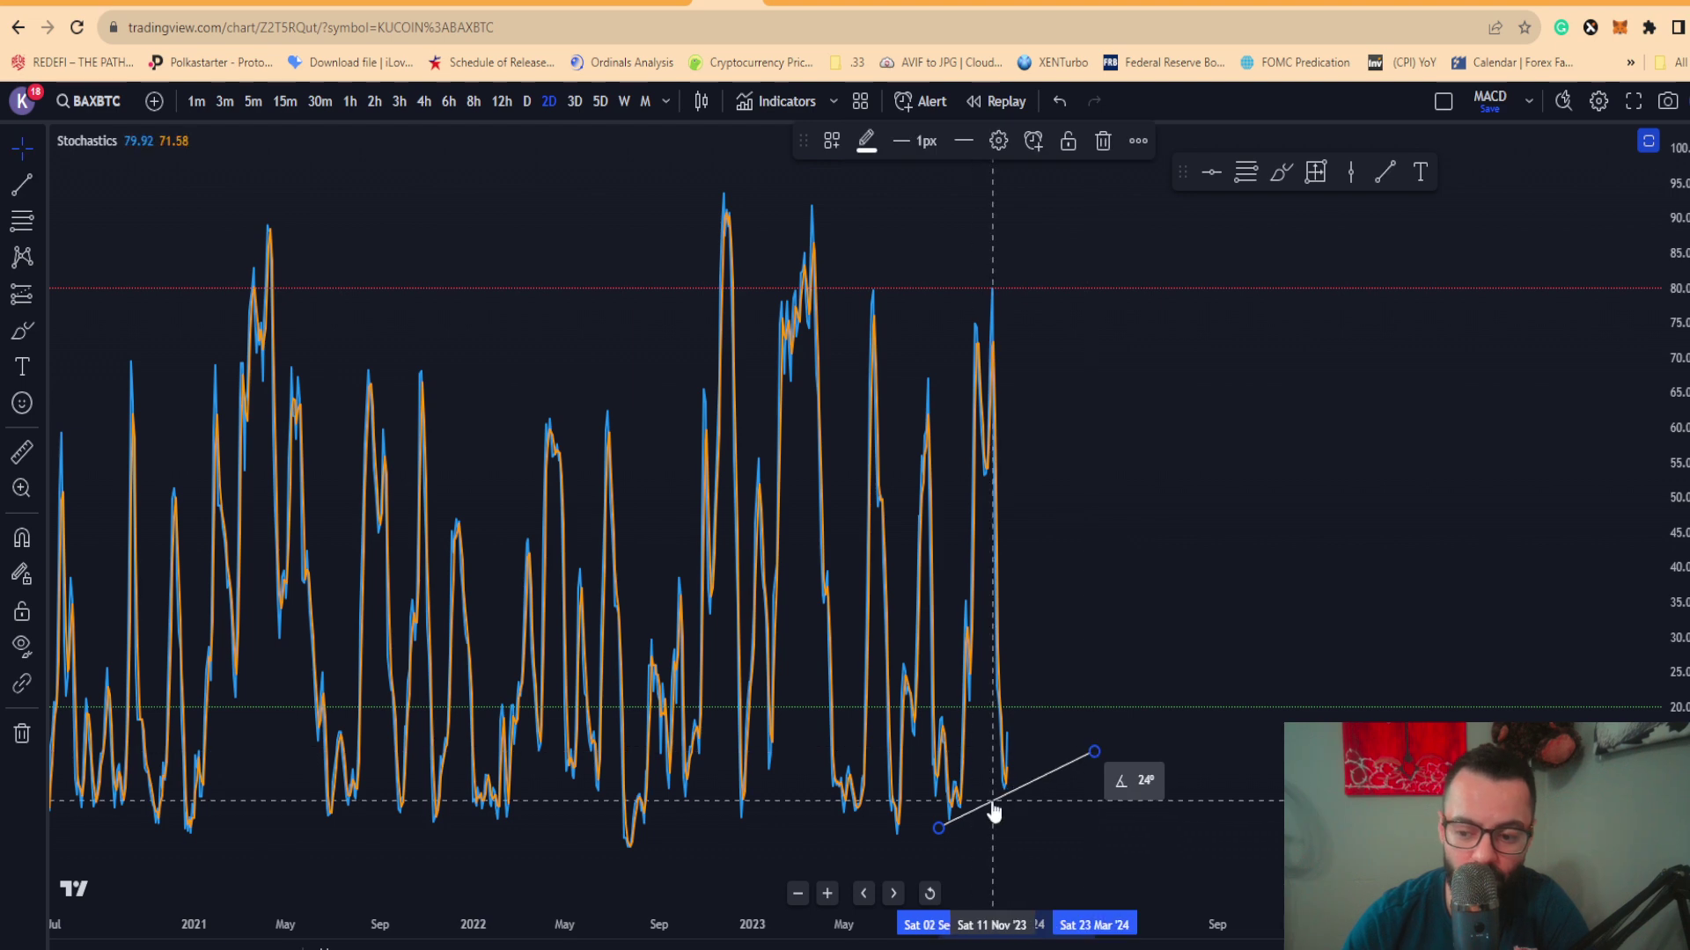
double_click(1064, 659)
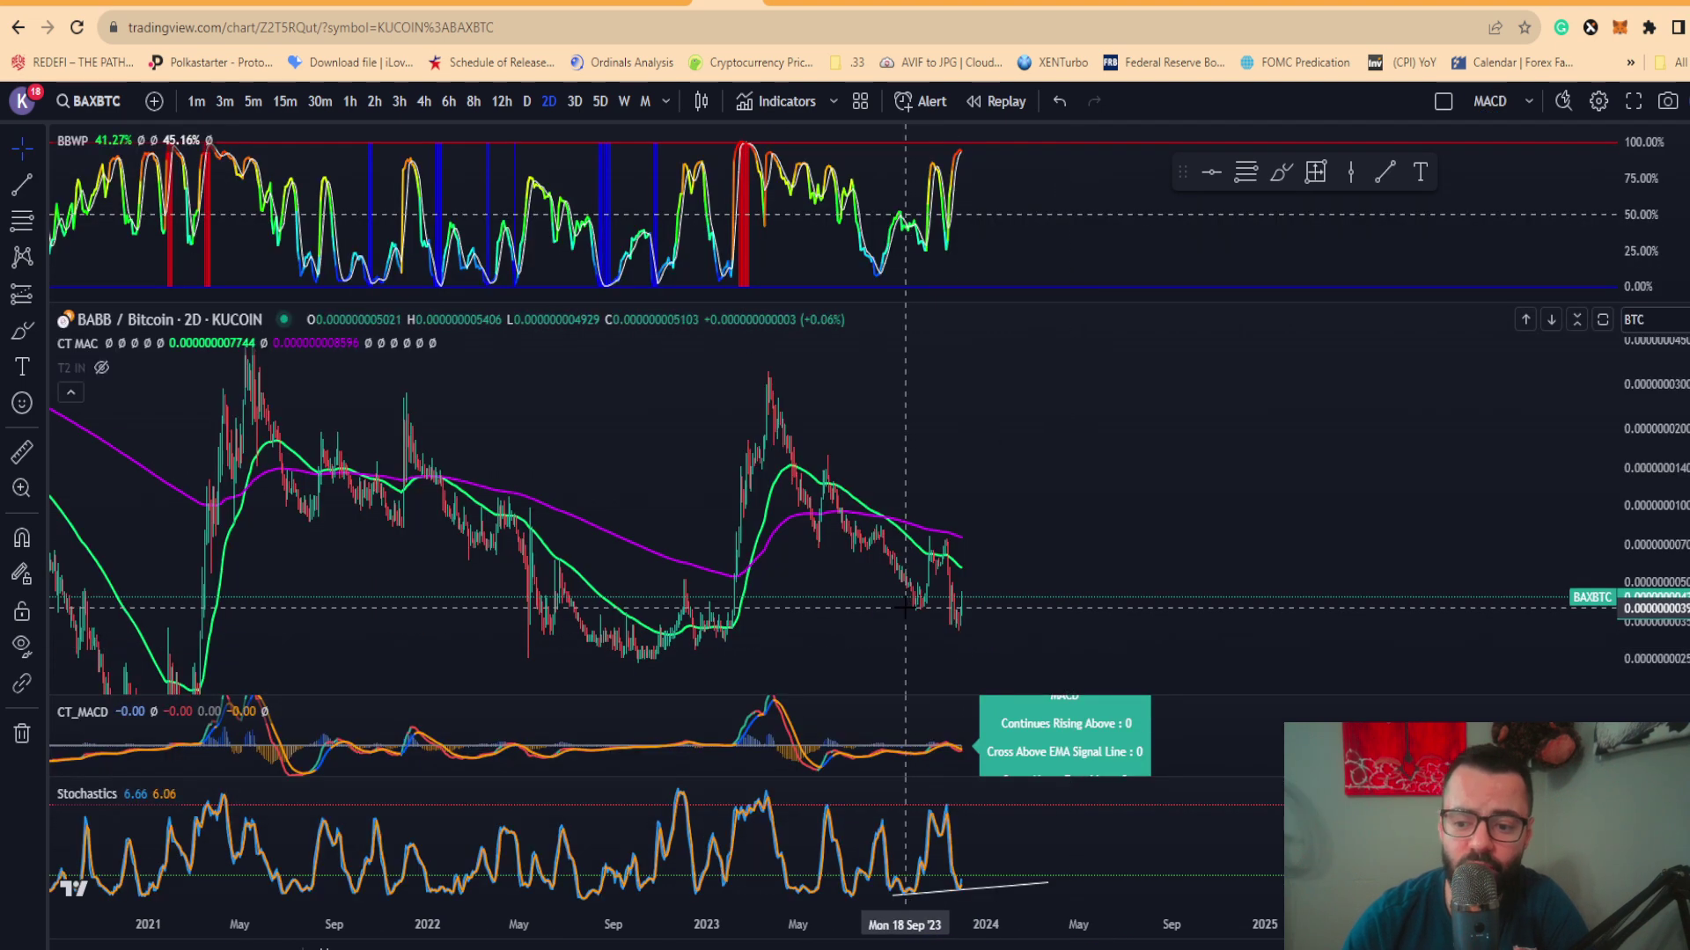
Examine the rising trend line and latest Stochastics lows in the maximized pane, and restore the two-day BABB/Bitcoin layout
drag(905, 608, 905, 601)
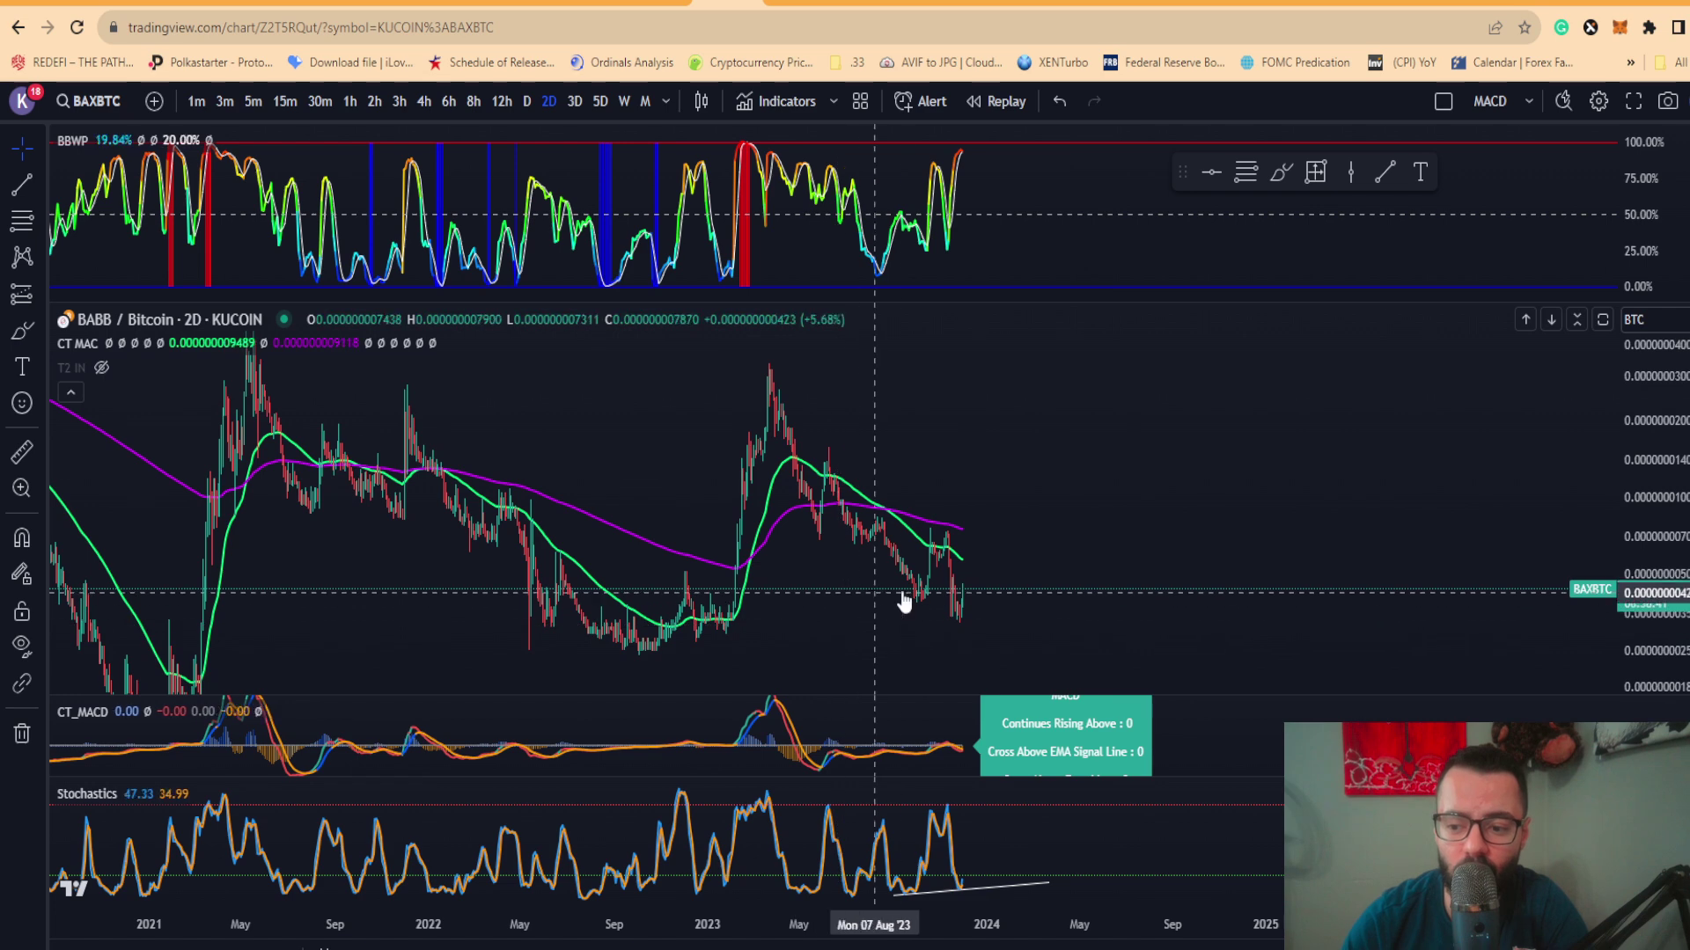
double_click(972, 847)
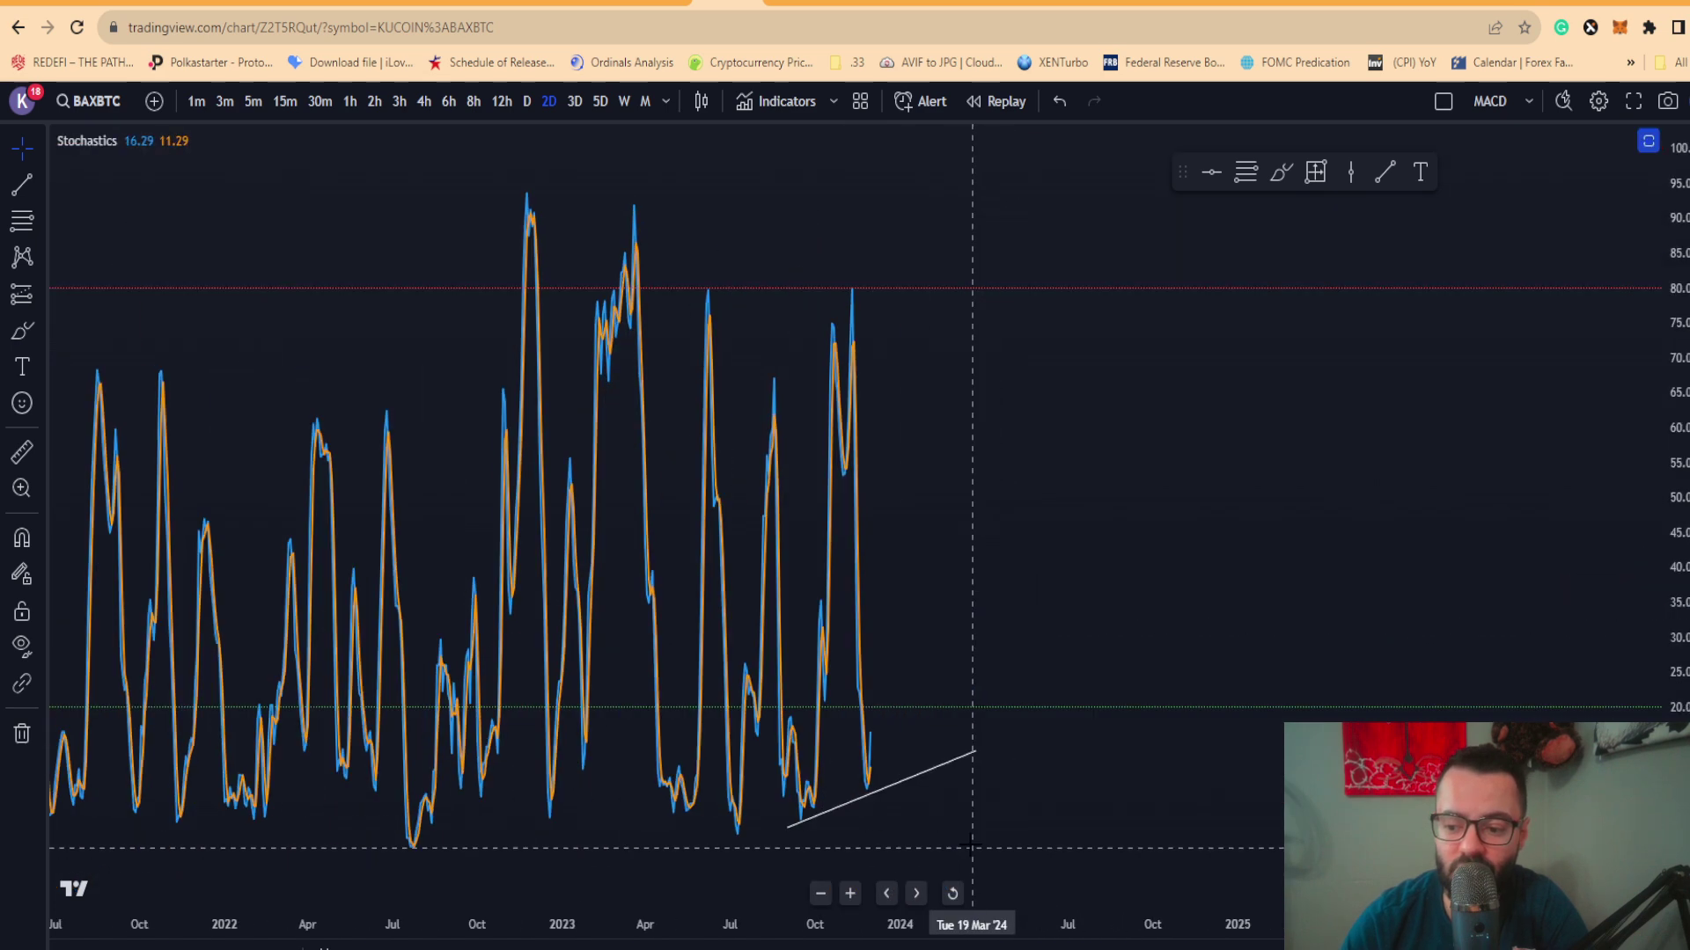
scroll(868, 630, up, 3)
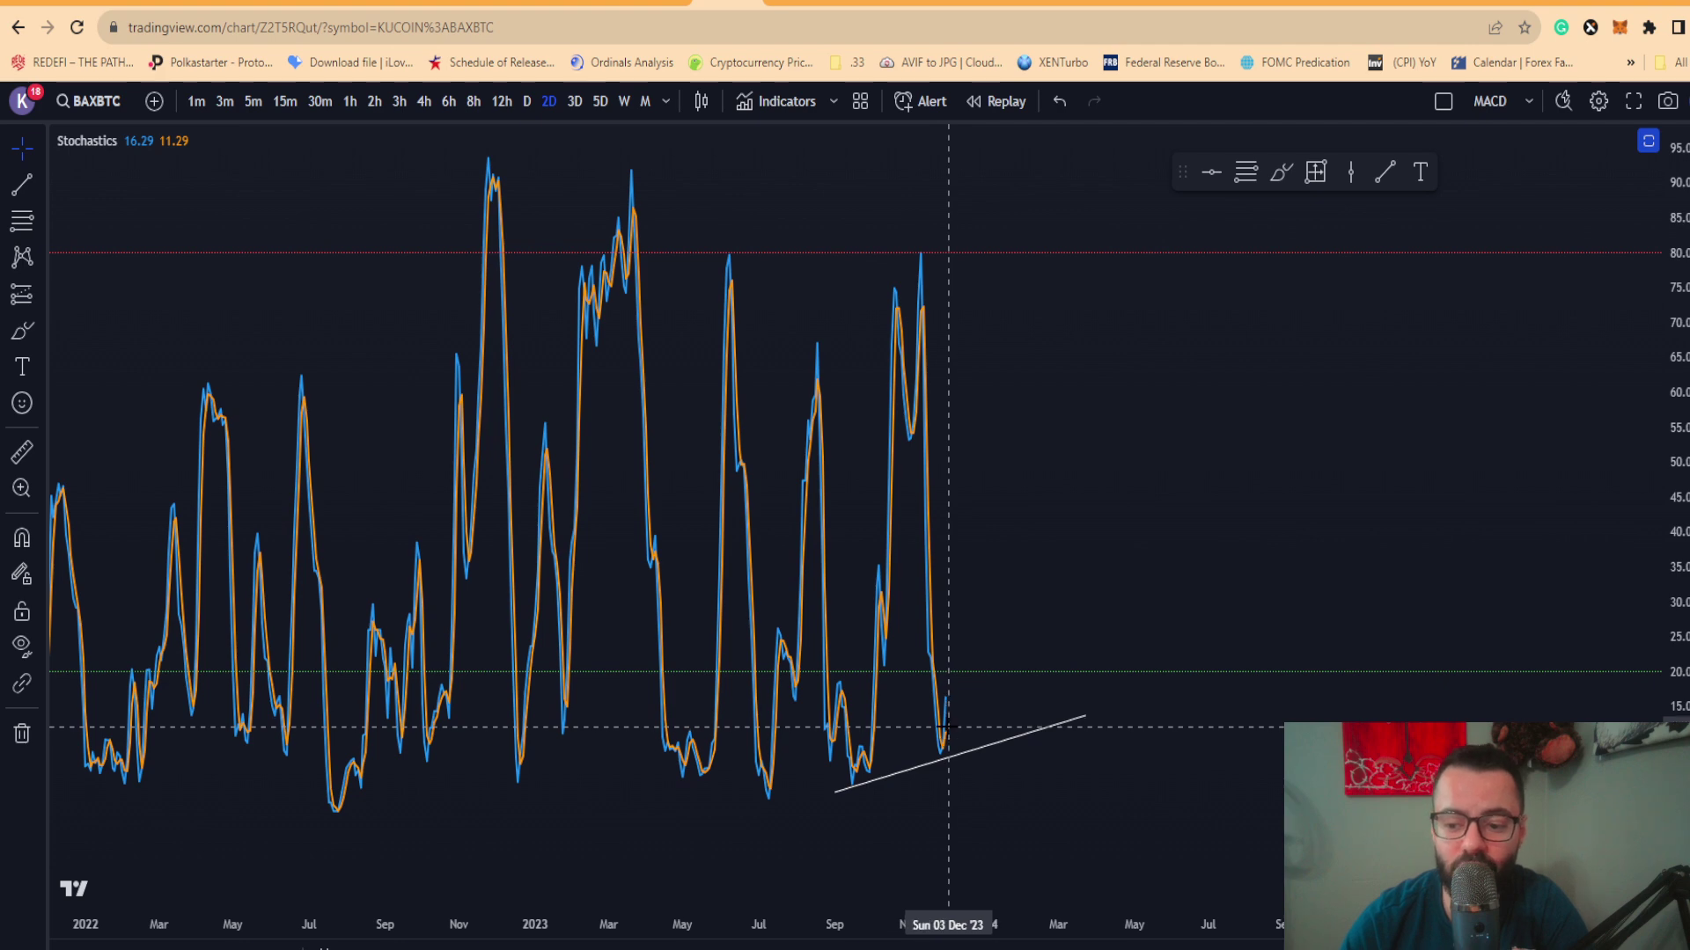
double_click(964, 590)
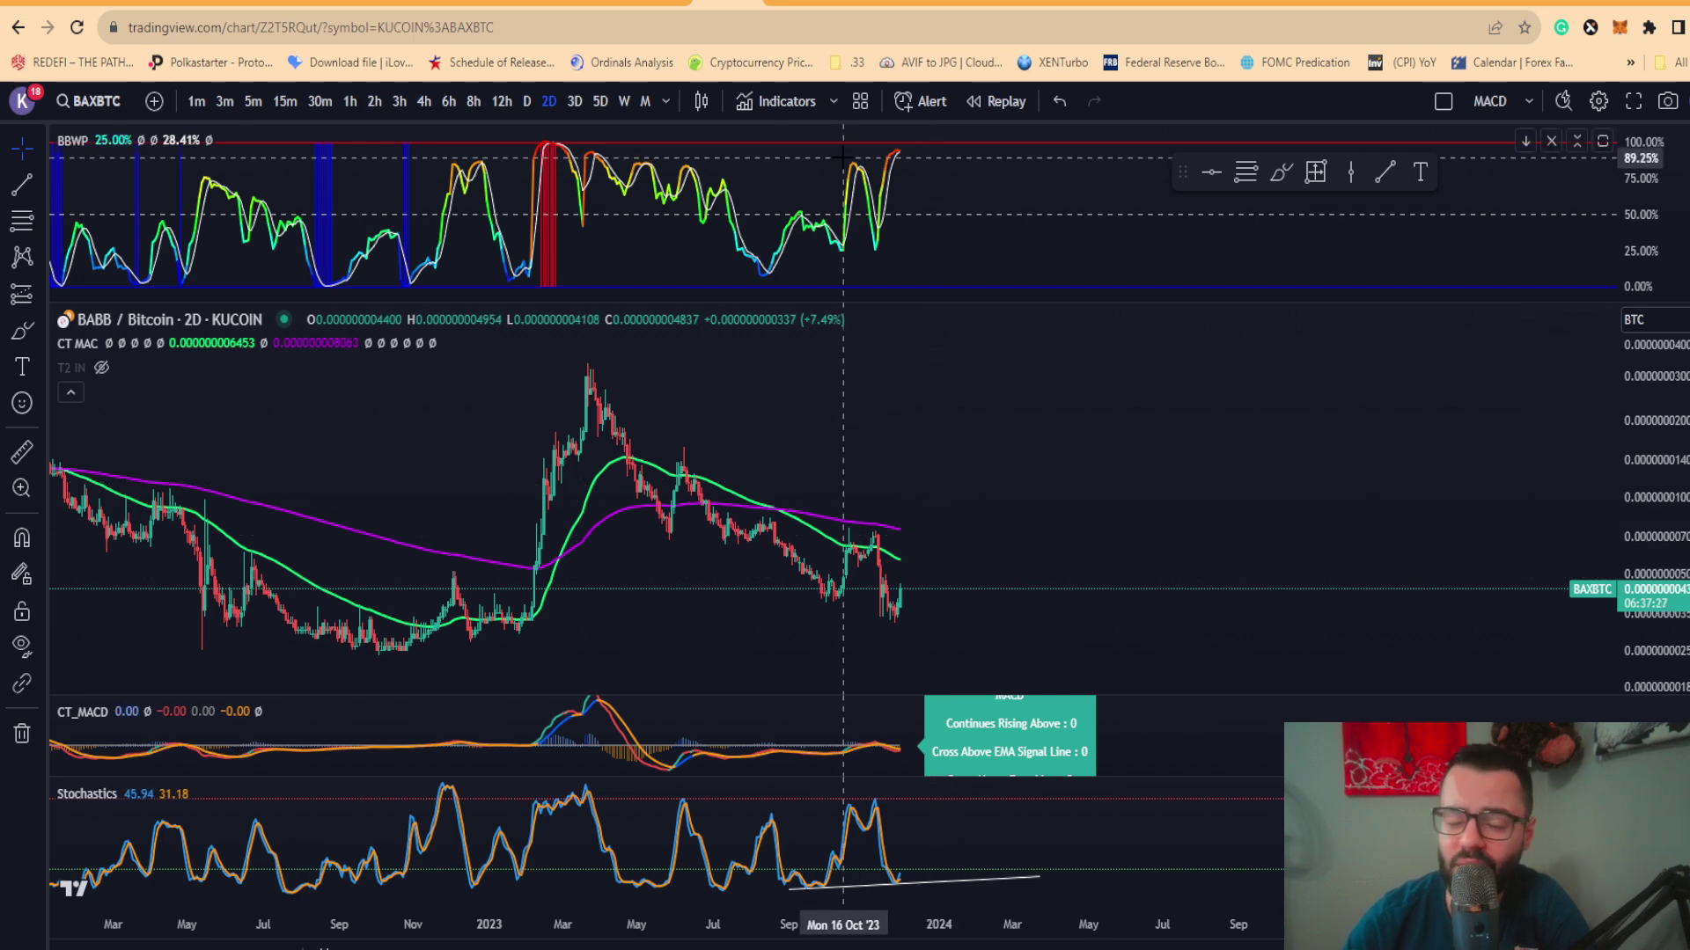
Set the BABB/Bitcoin chart to the three-day interval and check the Stochastics trend line in the maximized pane
click(574, 101)
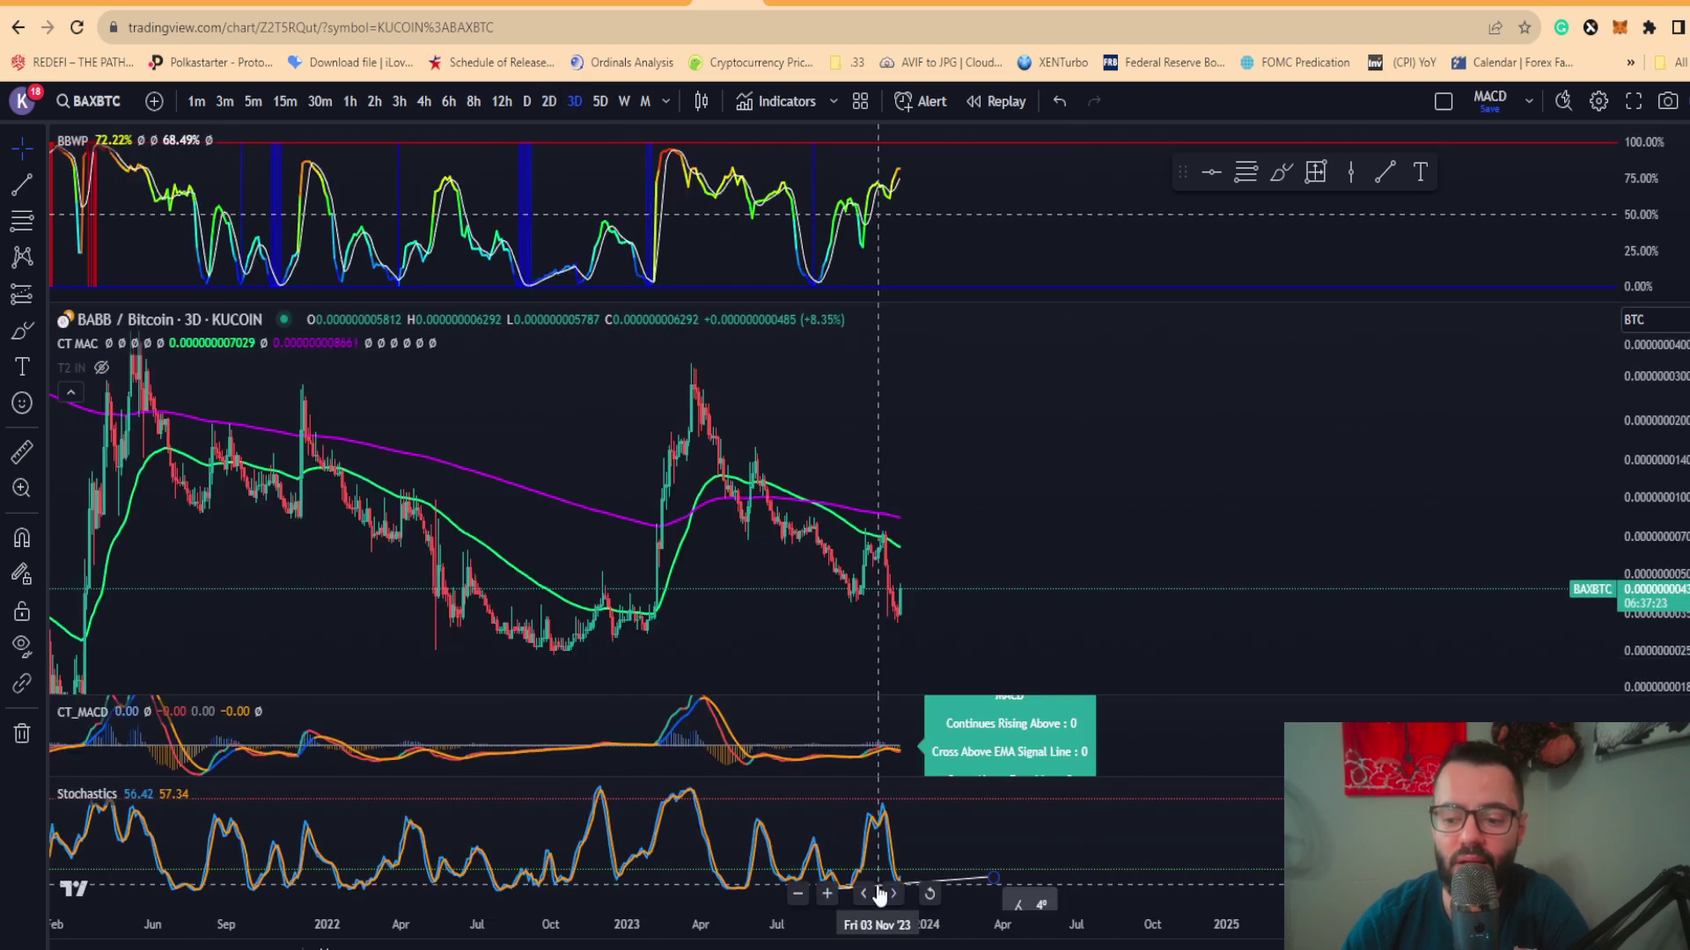
double_click(875, 871)
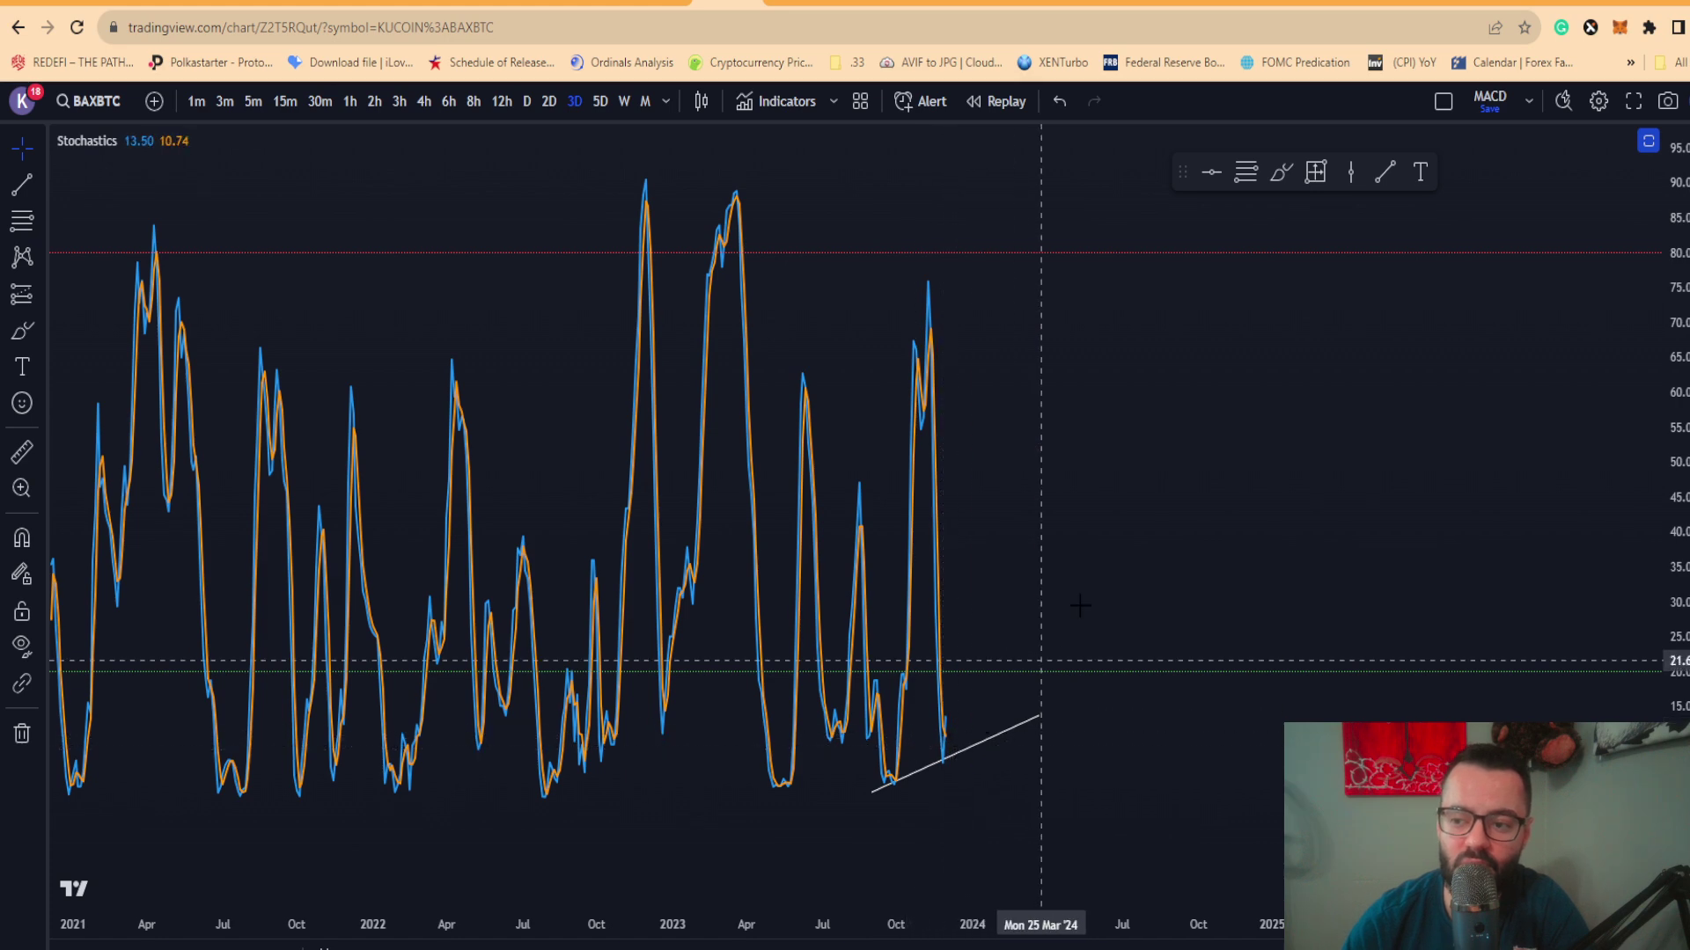
double_click(1079, 567)
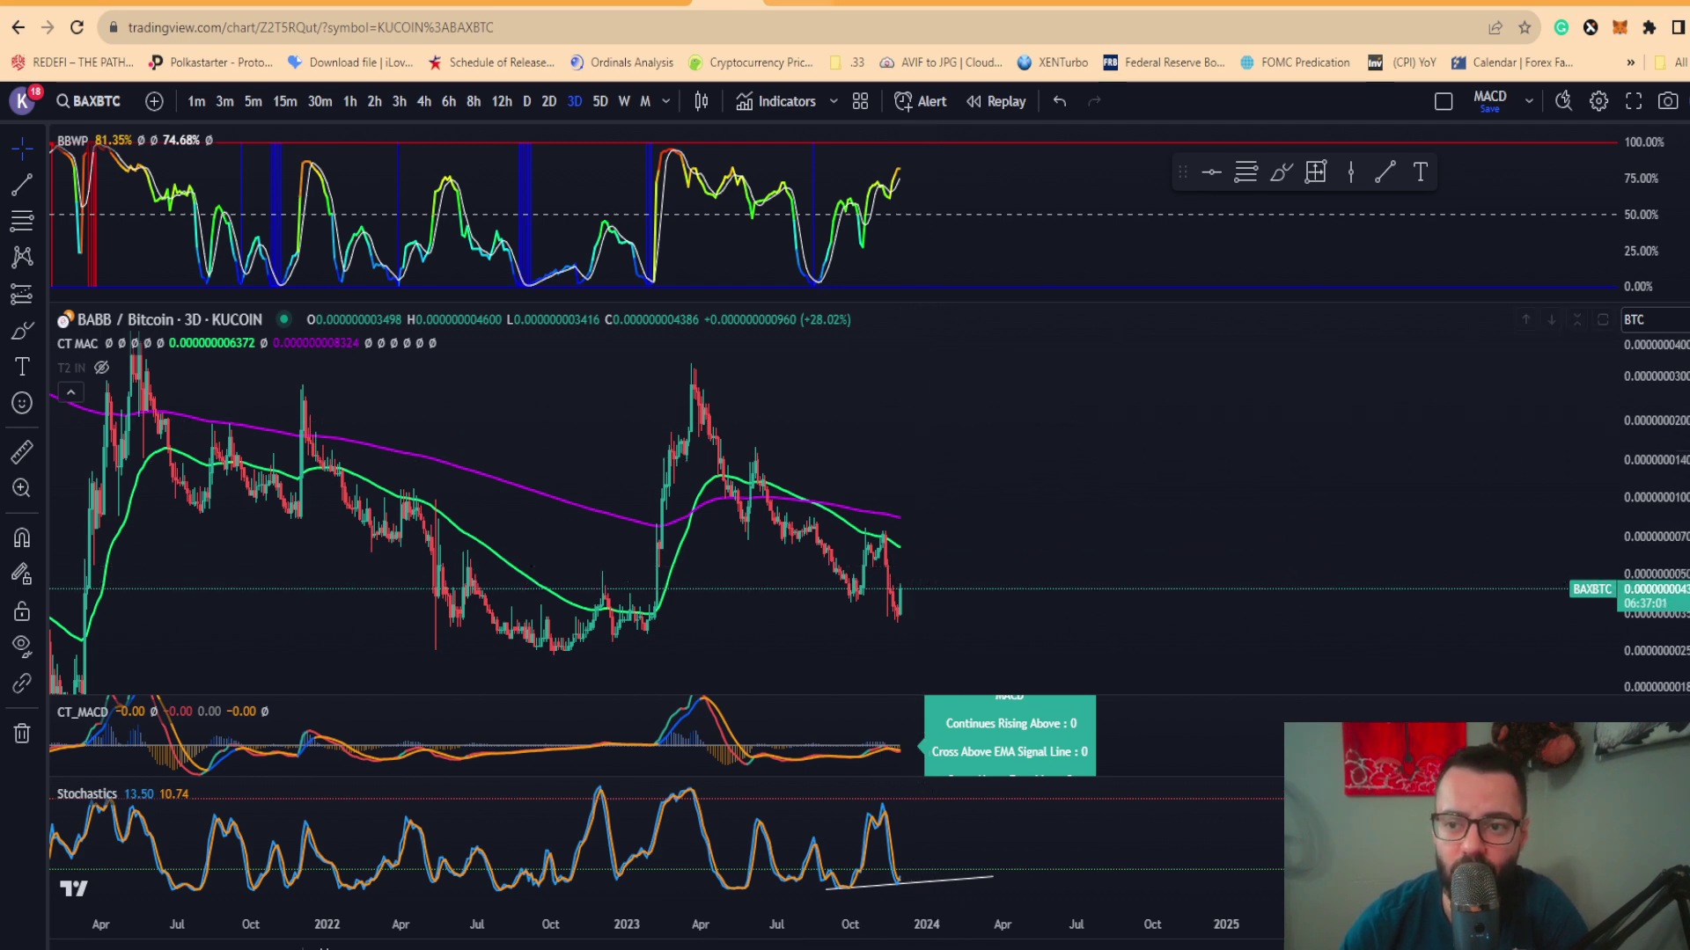
Place a horizontal line at about 38,686 on the two-day Bitcoin/U.S. Dollar chart from Coinbase and compare it with the 2021–2022 price action
key(ctrl+Tab)
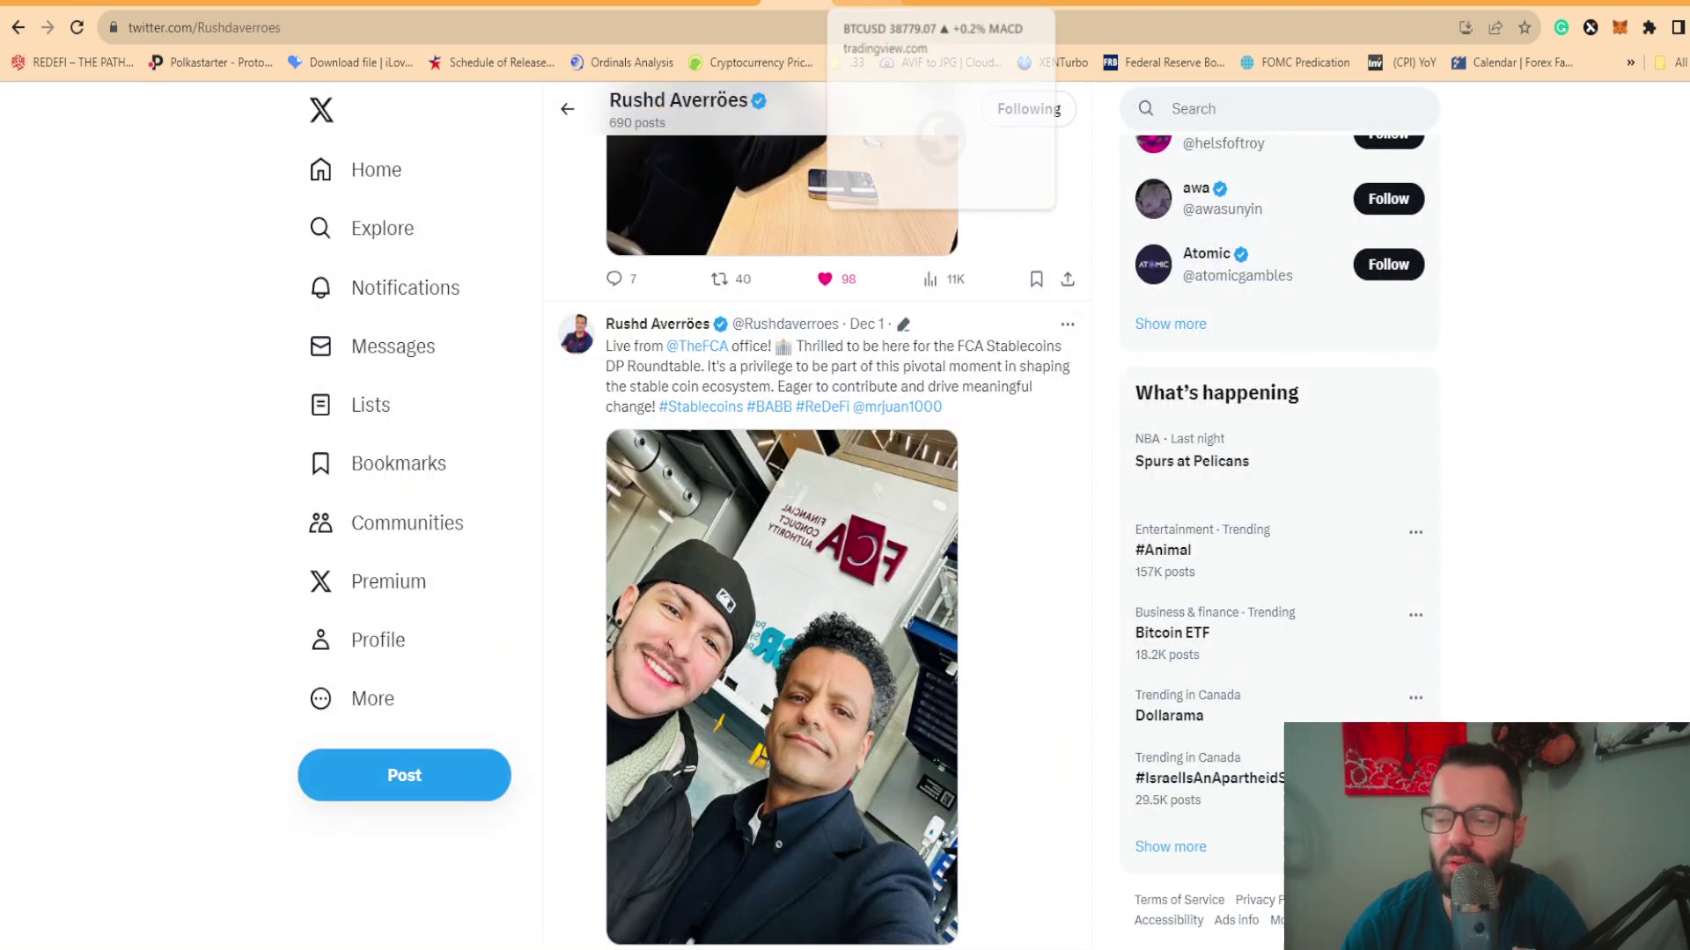
click(904, 6)
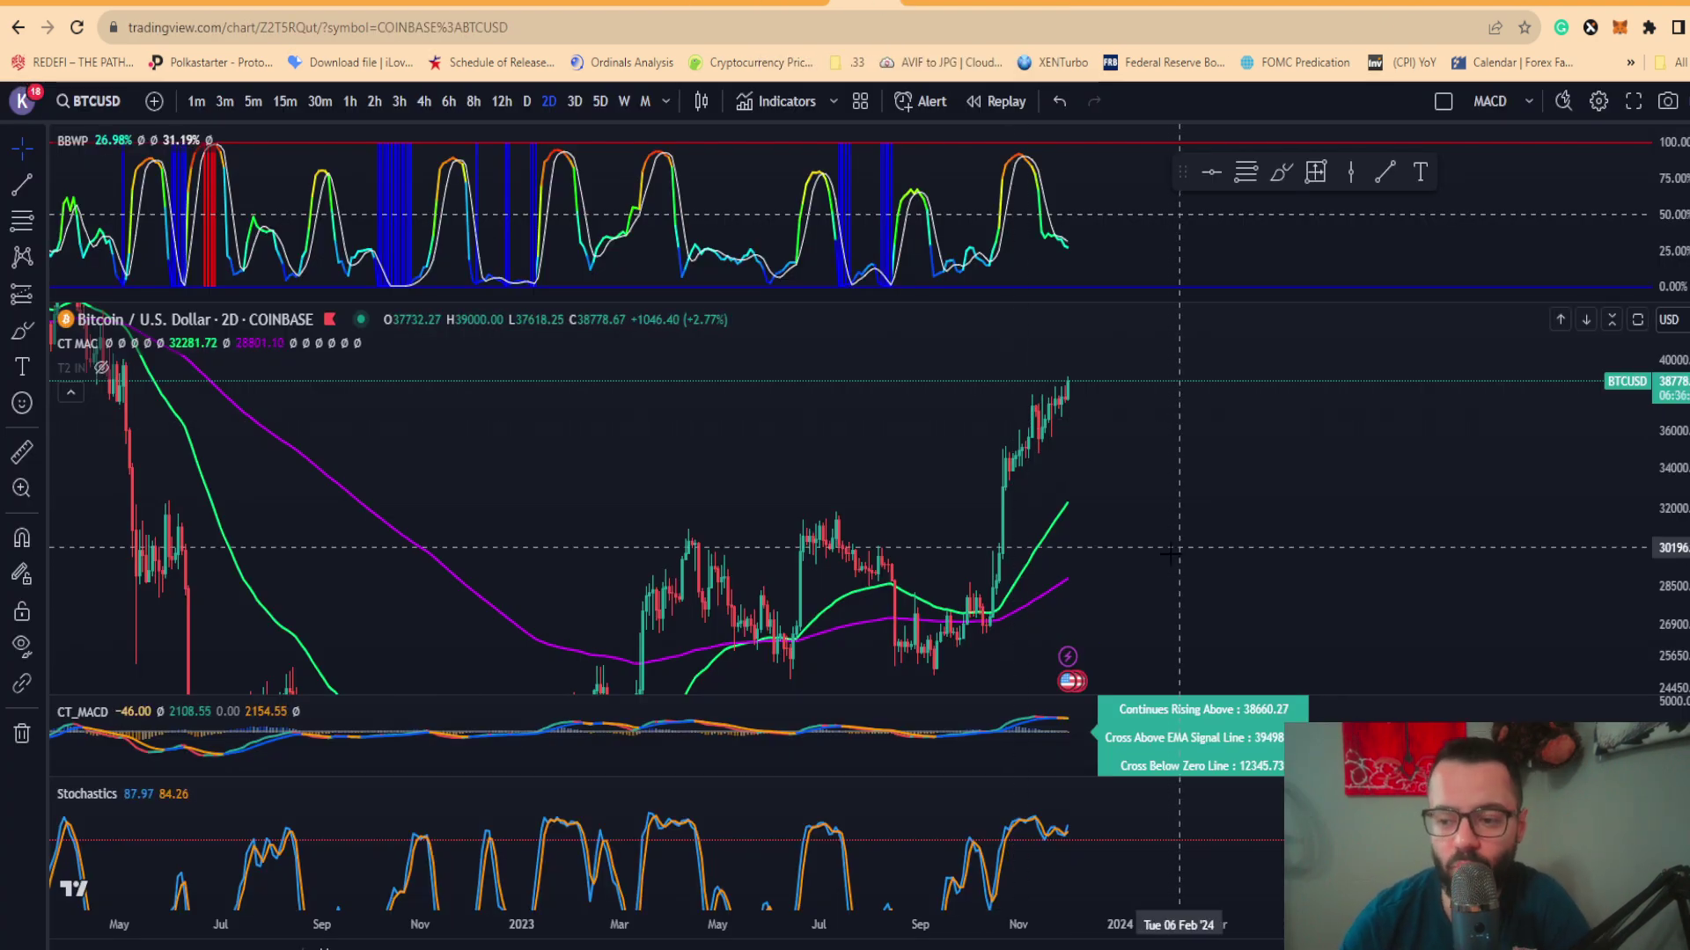
scroll(808, 596, up, 1)
scroll(808, 596, up, 1)
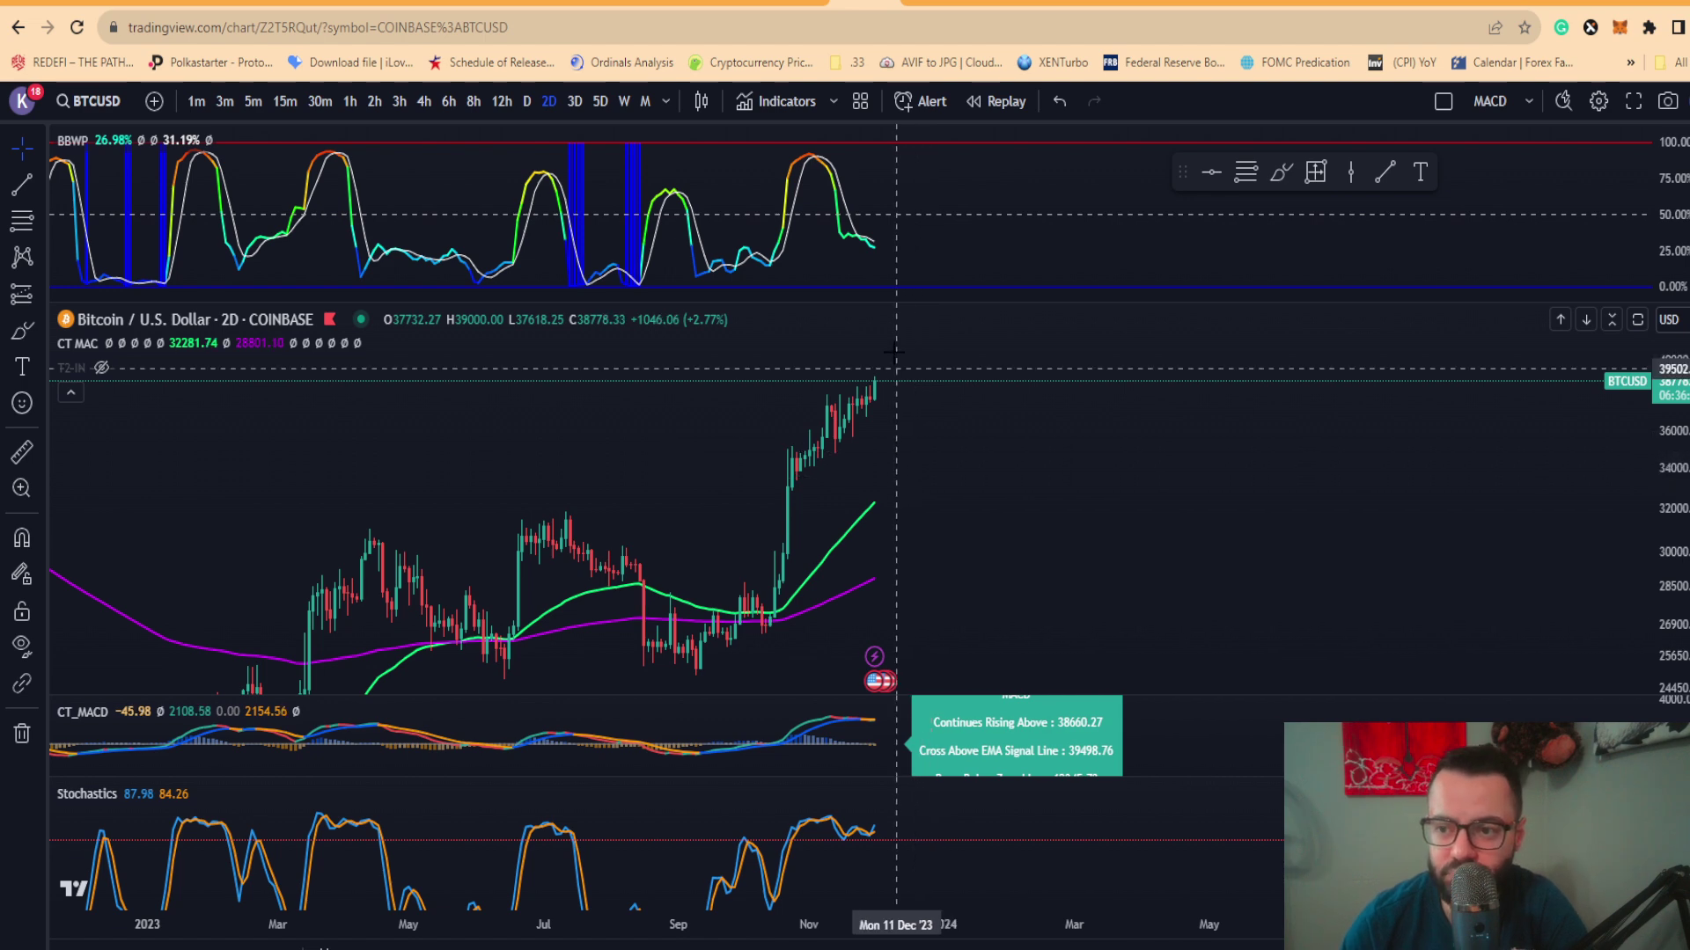
scroll(893, 369, down, 3)
scroll(894, 370, down, 2)
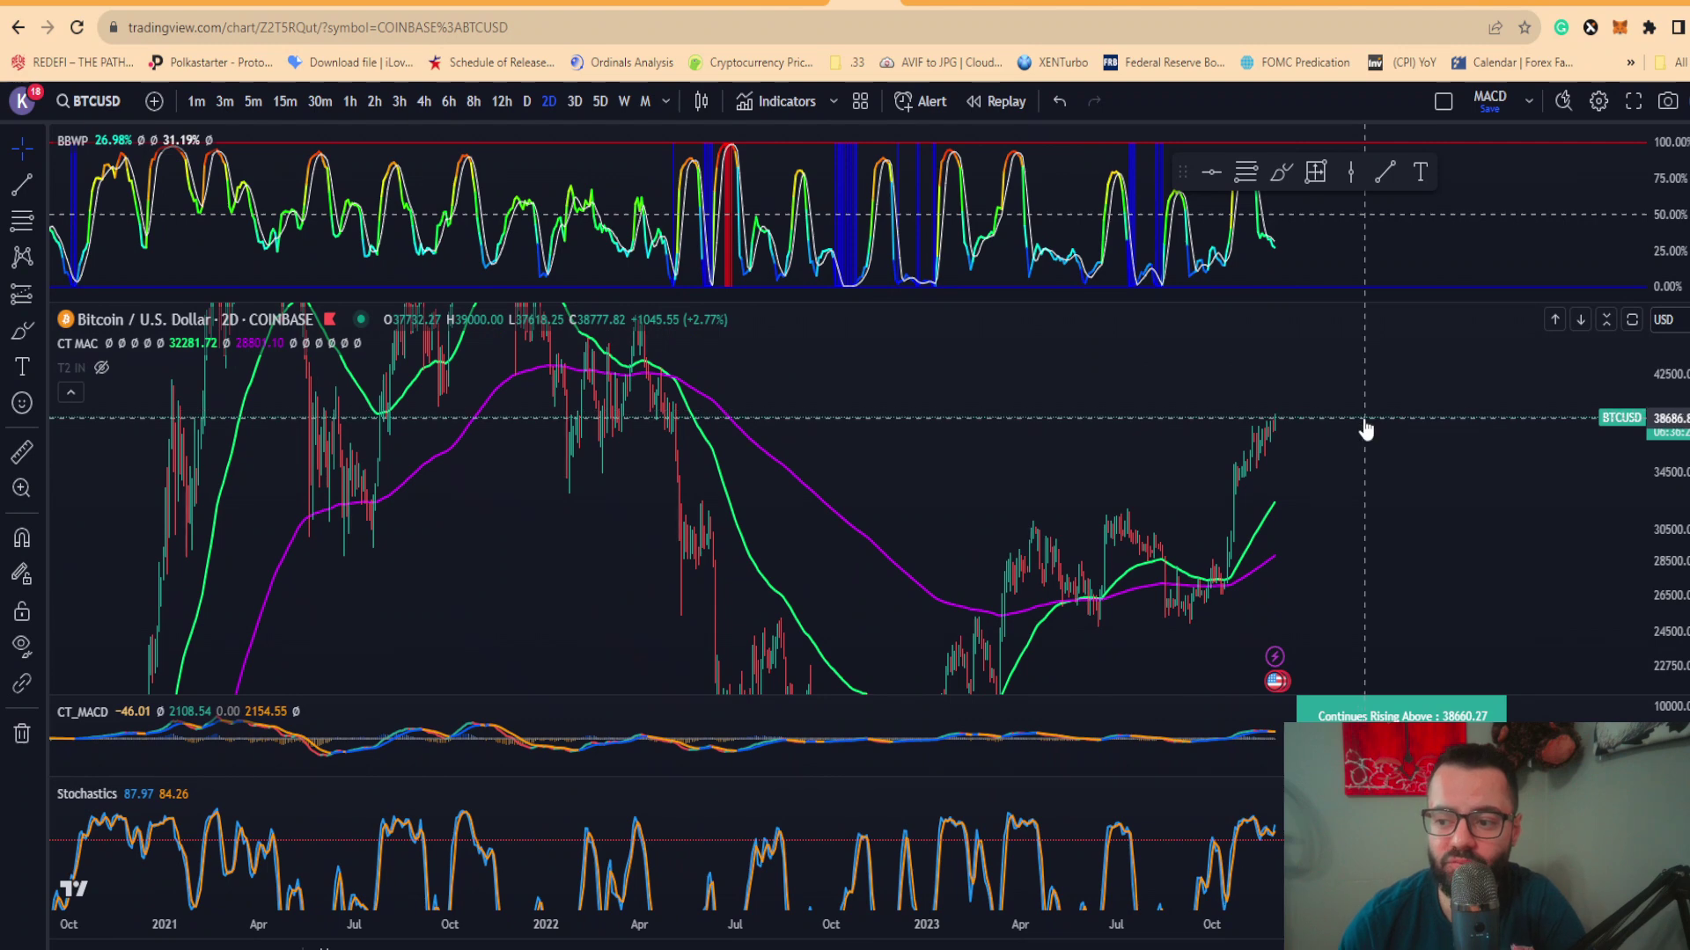
key(alt+h)
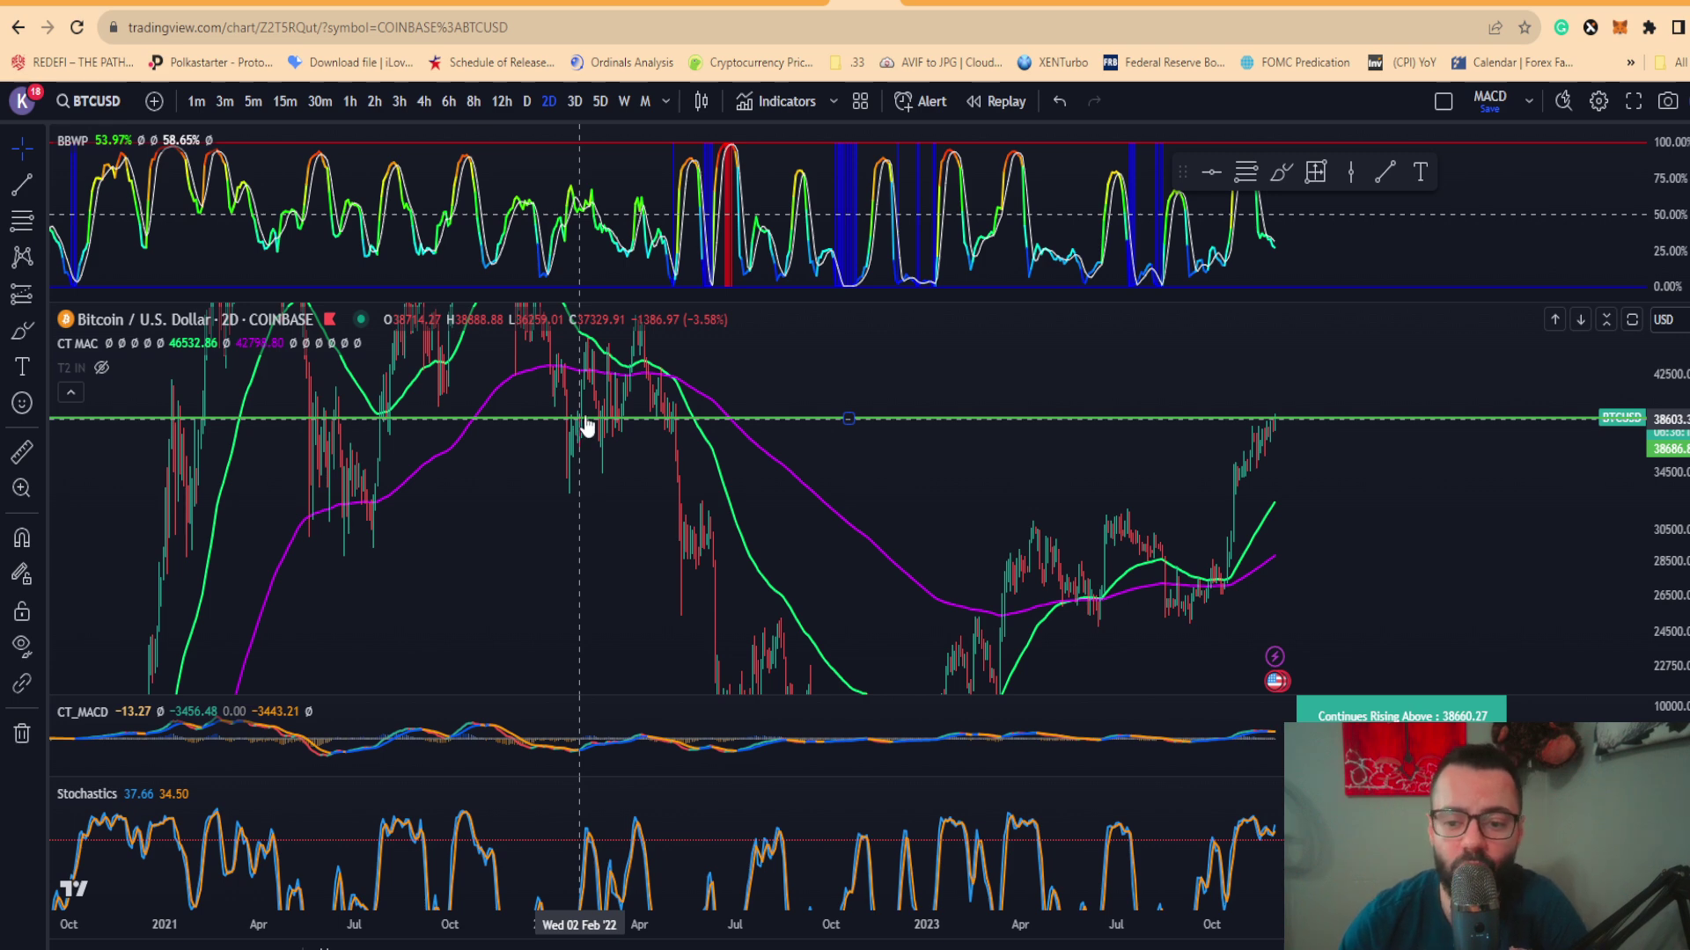
drag(886, 472, 705, 558)
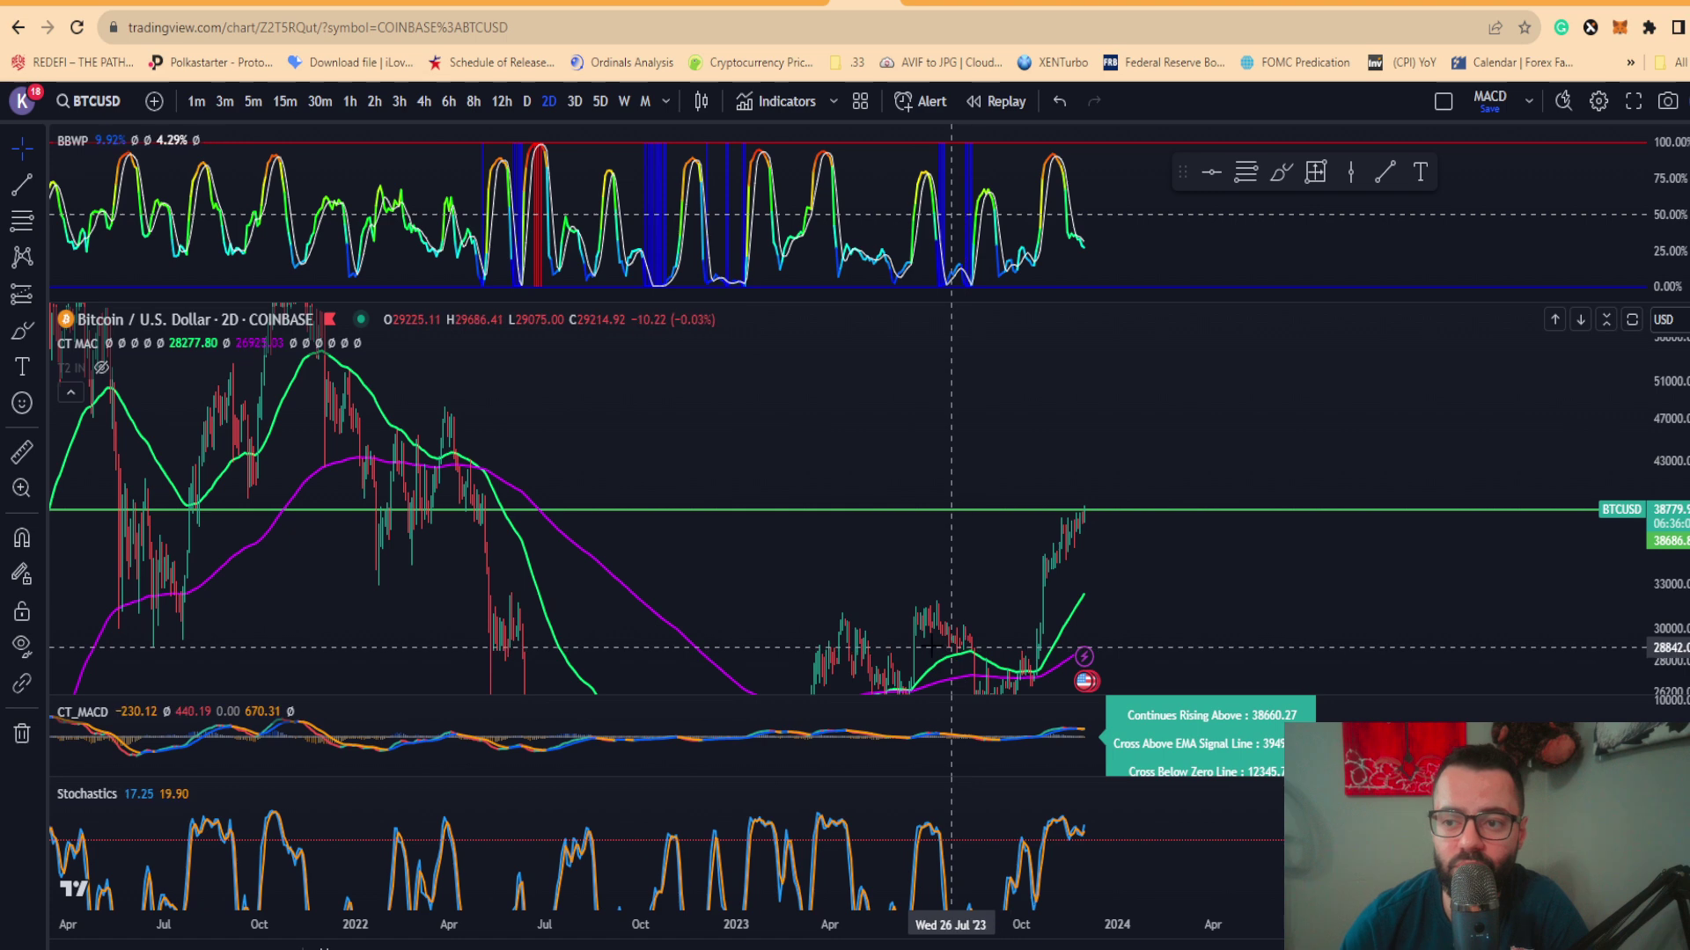
drag(916, 567, 794, 538)
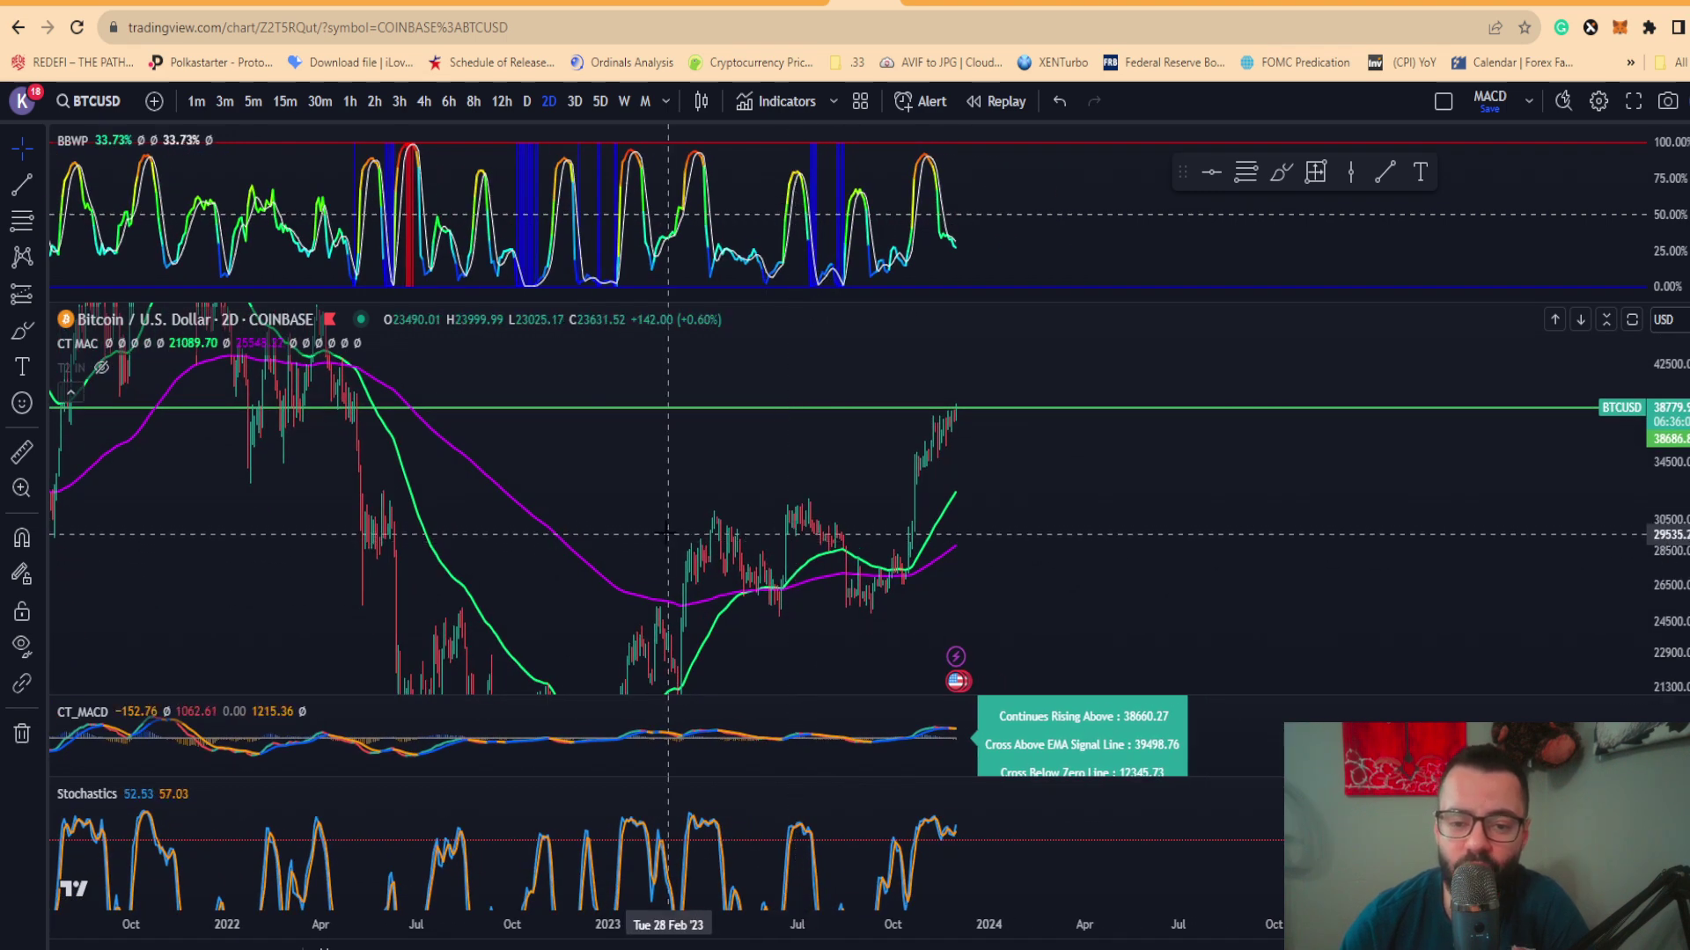
Set the split layout of USDT Dominance and Bitcoin/U.S. Dollar charts to the two-day interval
click(899, 11)
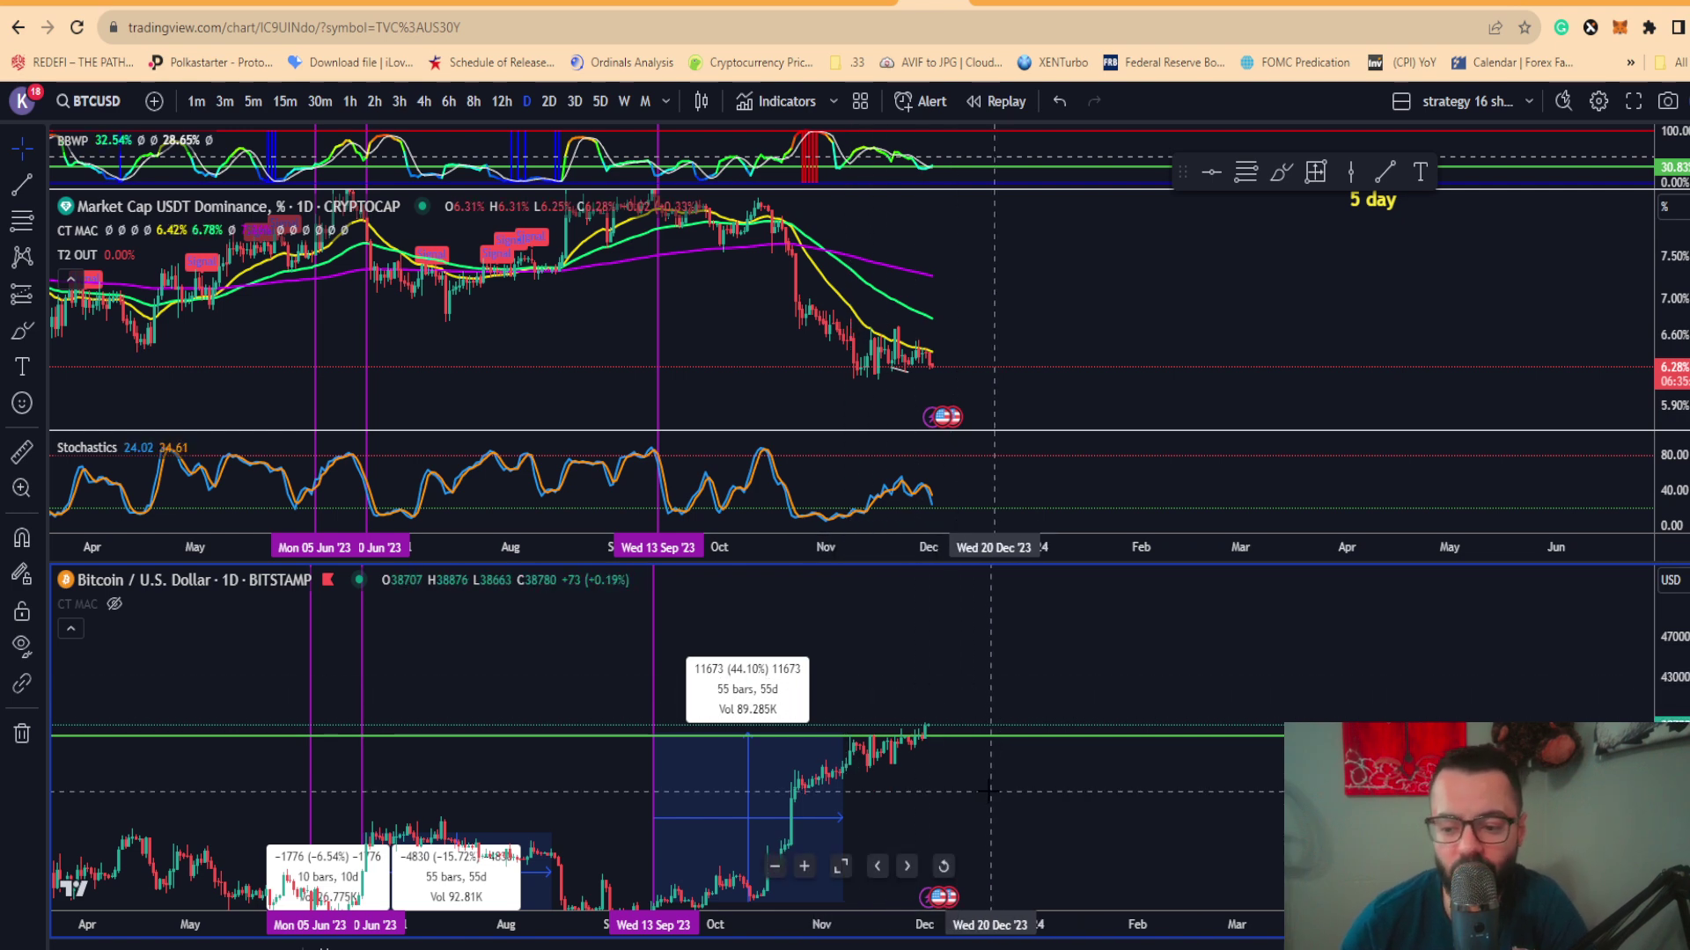
drag(956, 790, 991, 715)
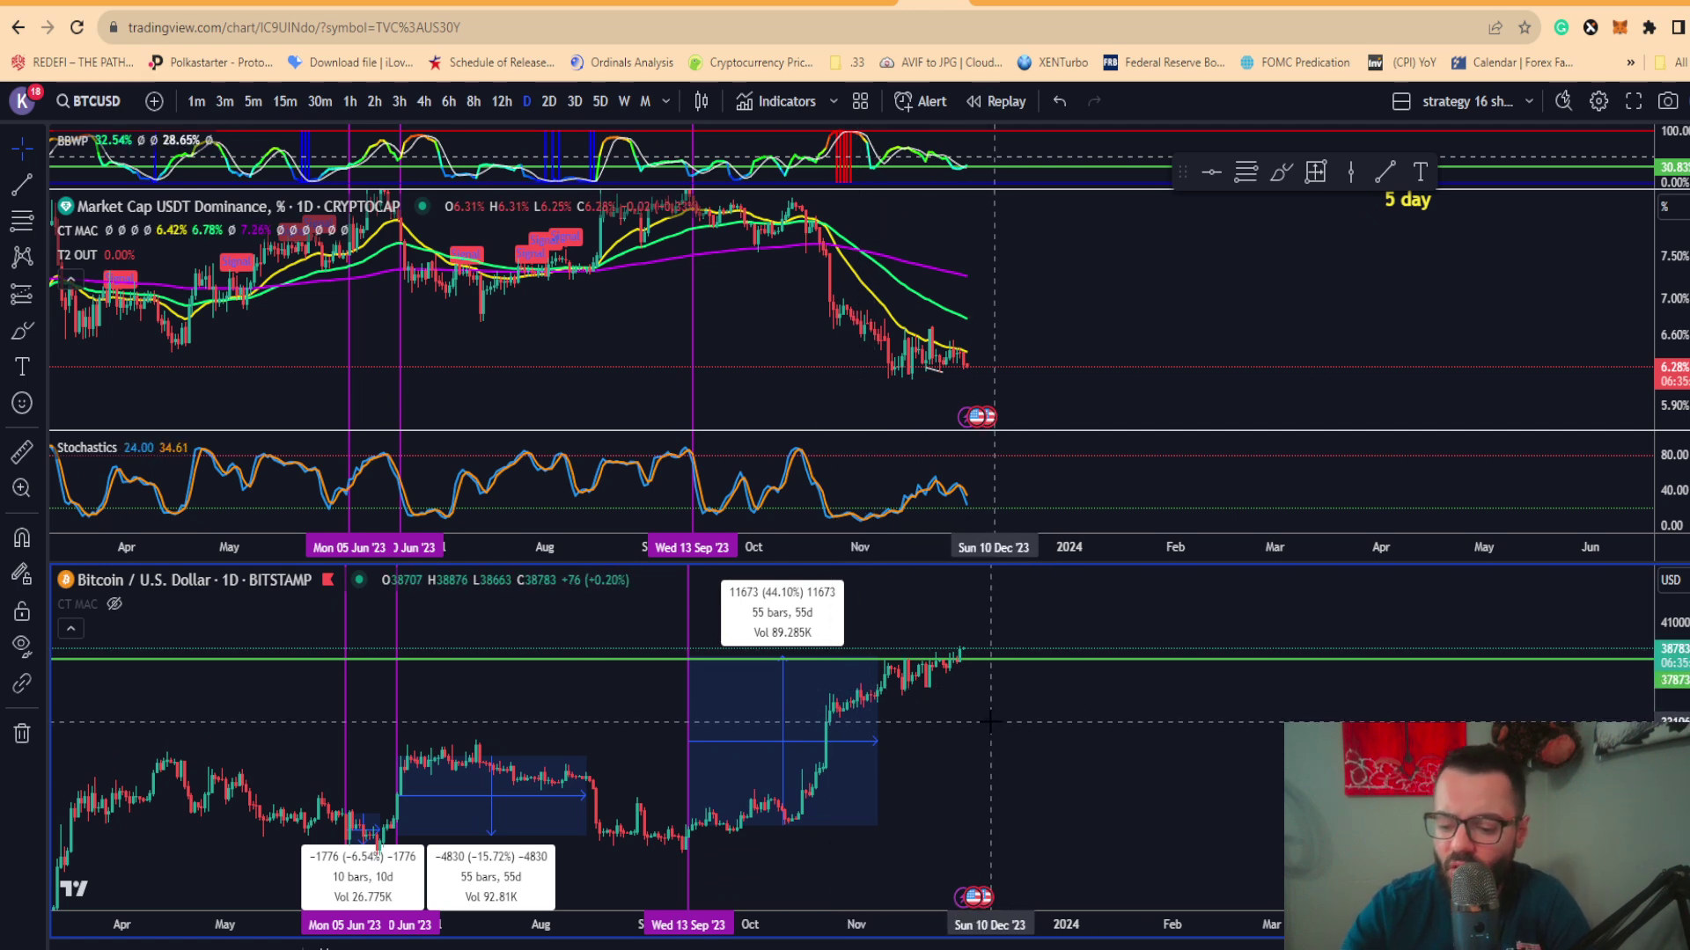
click(550, 103)
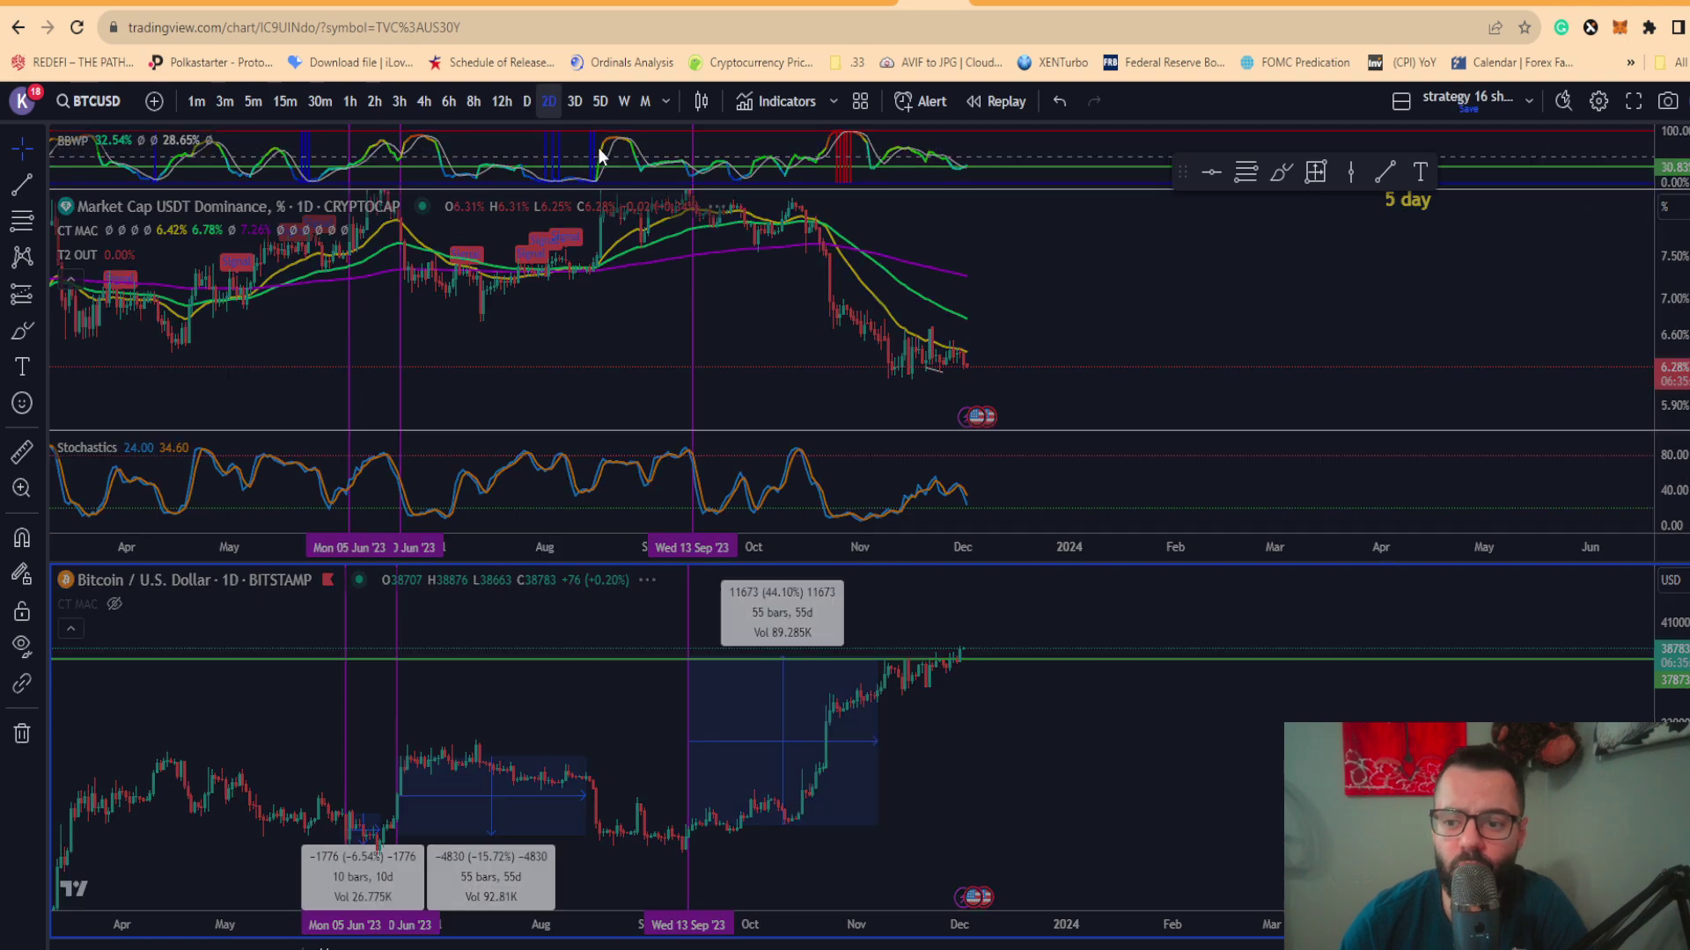
drag(940, 308, 365, 308)
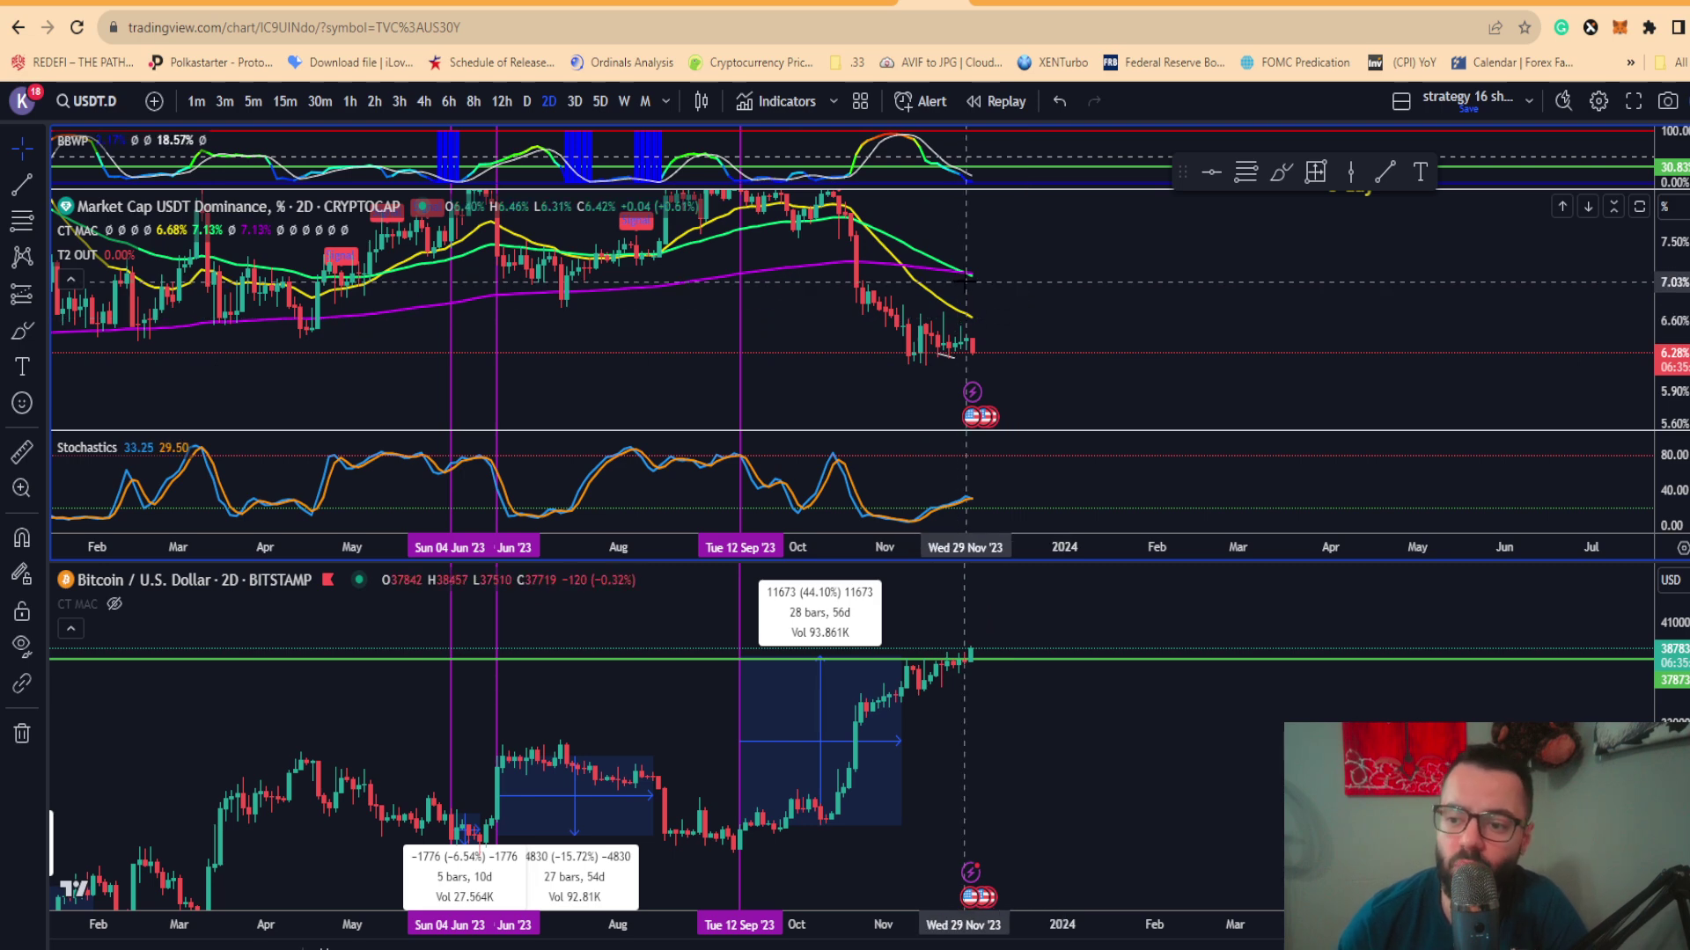
Examine the USDT Dominance candles and moving averages around 2021 in the maximized and rescaled price pane
scroll(971, 283, down, 3)
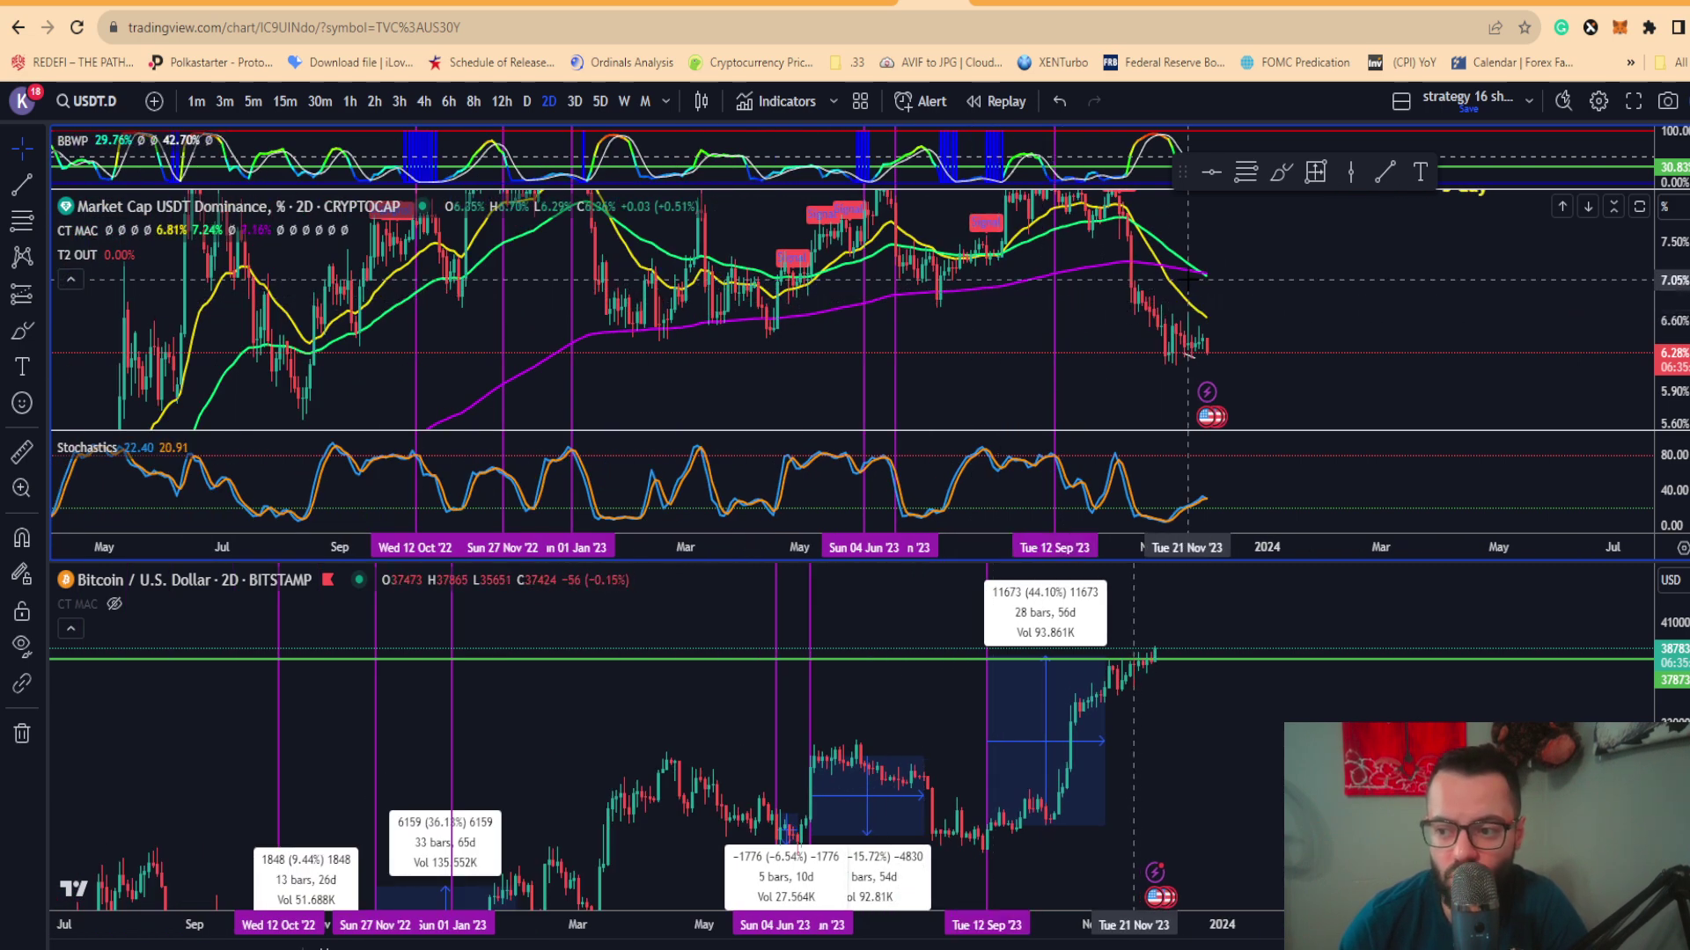
drag(652, 343, 1121, 157)
double_click(916, 282)
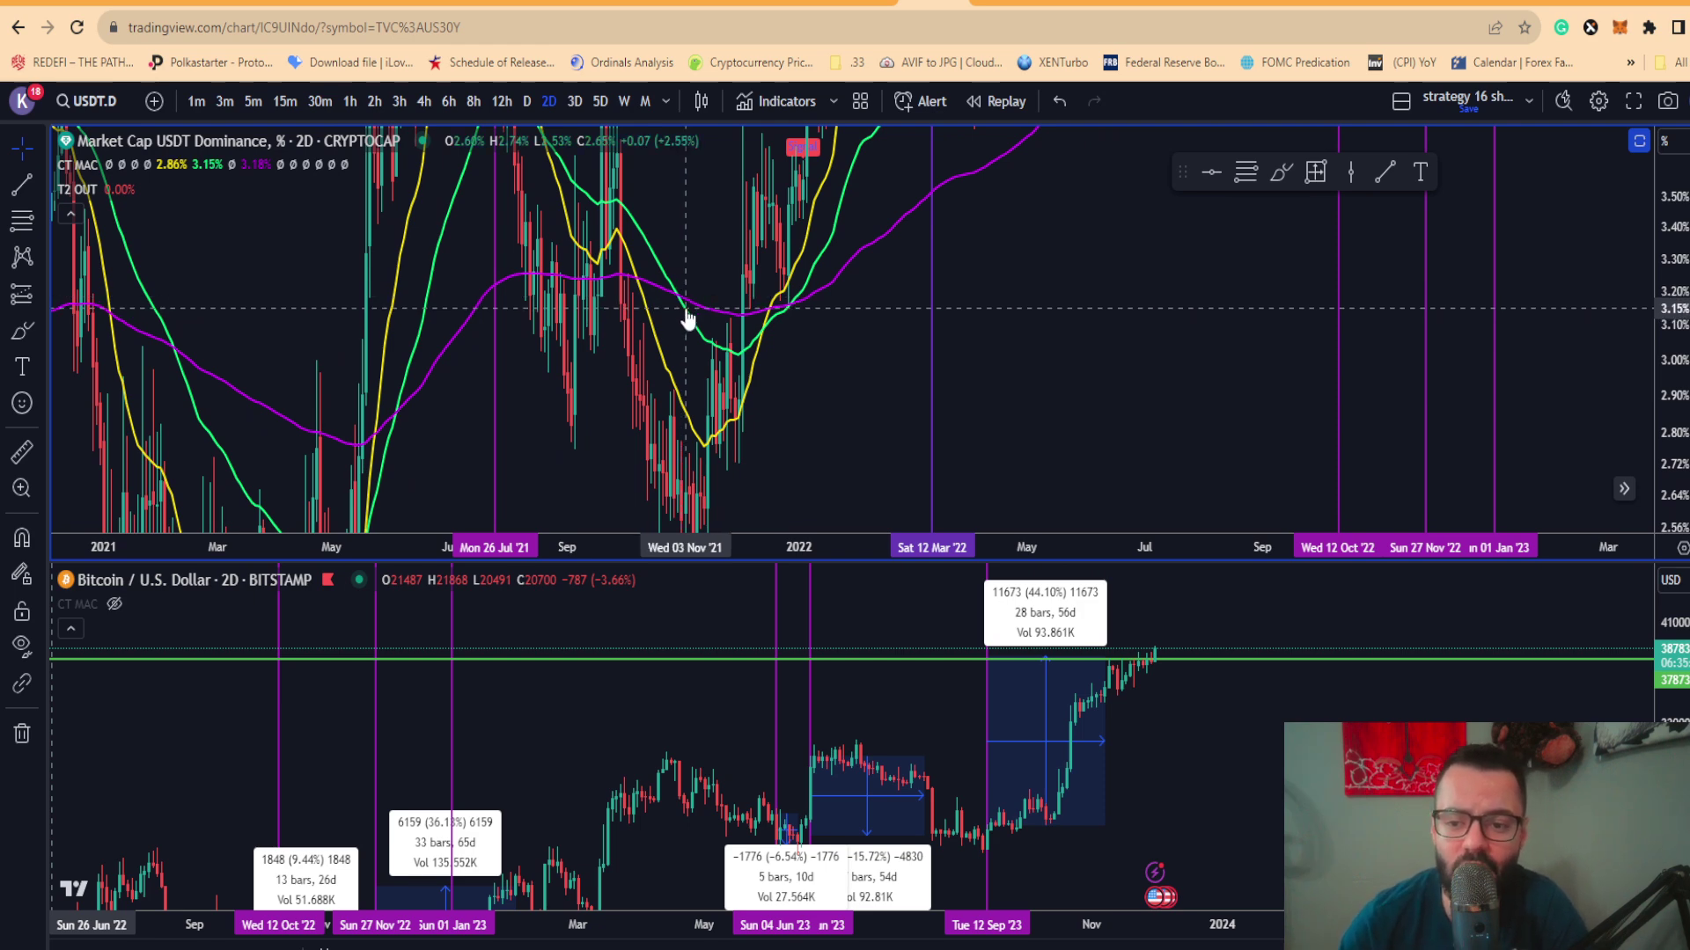
drag(1675, 270, 1675, 326)
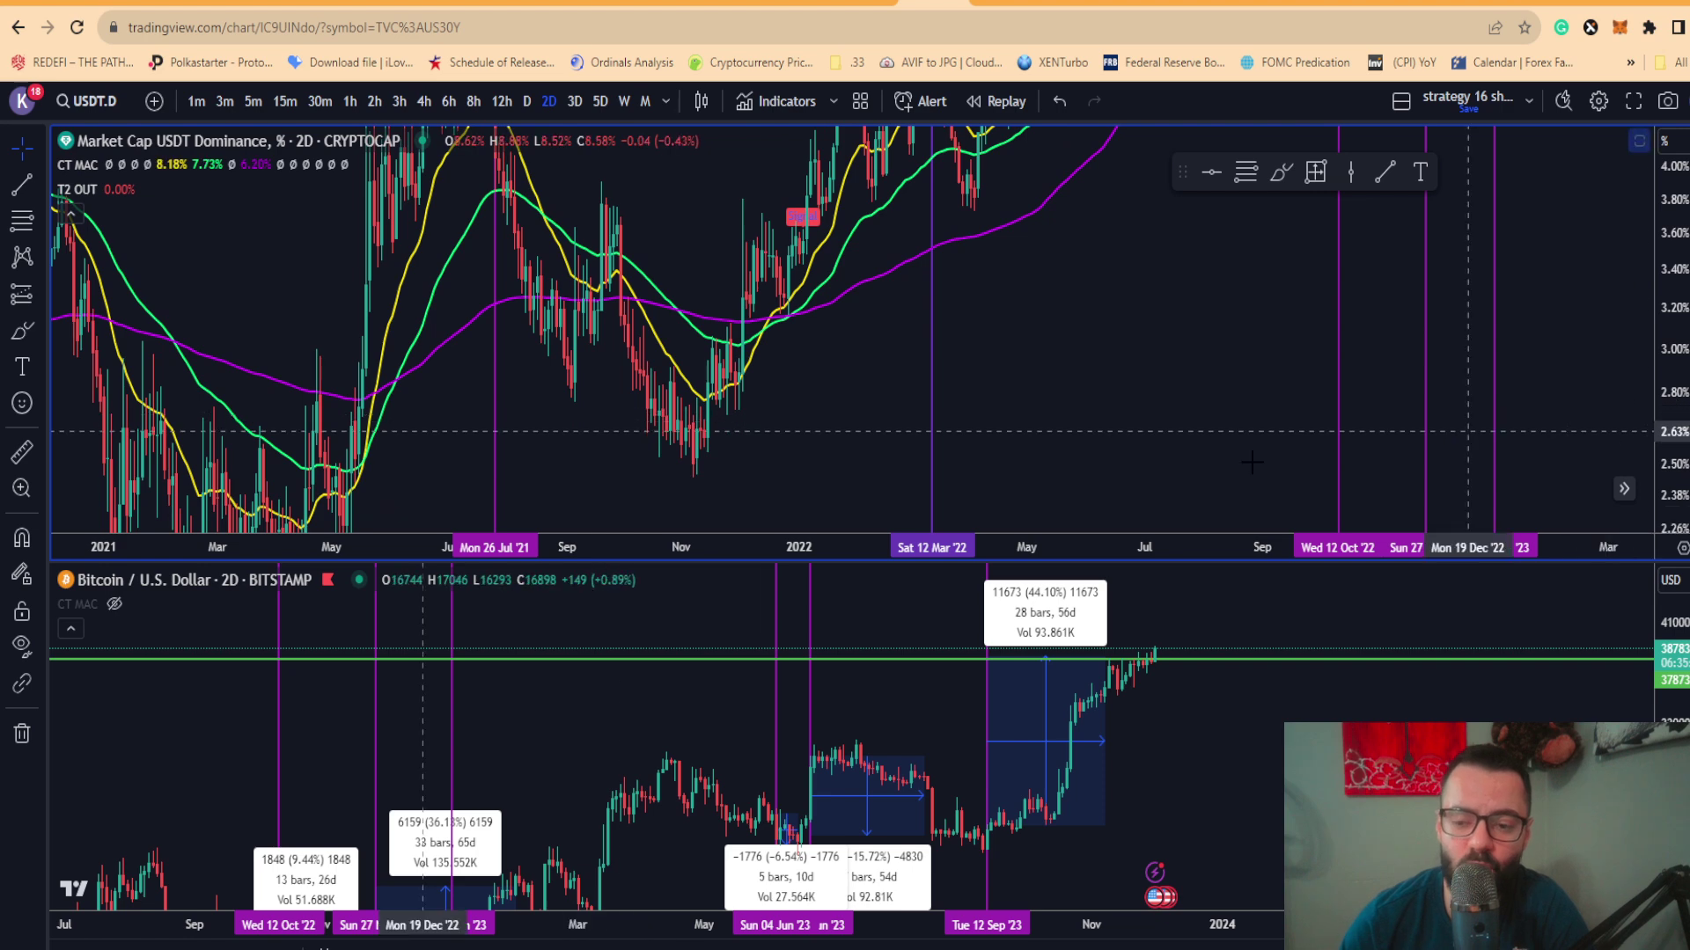
mouse_move(713, 728)
mouse_down()
mouse_move(818, 728)
mouse_move(728, 724)
mouse_up()
click(916, 502)
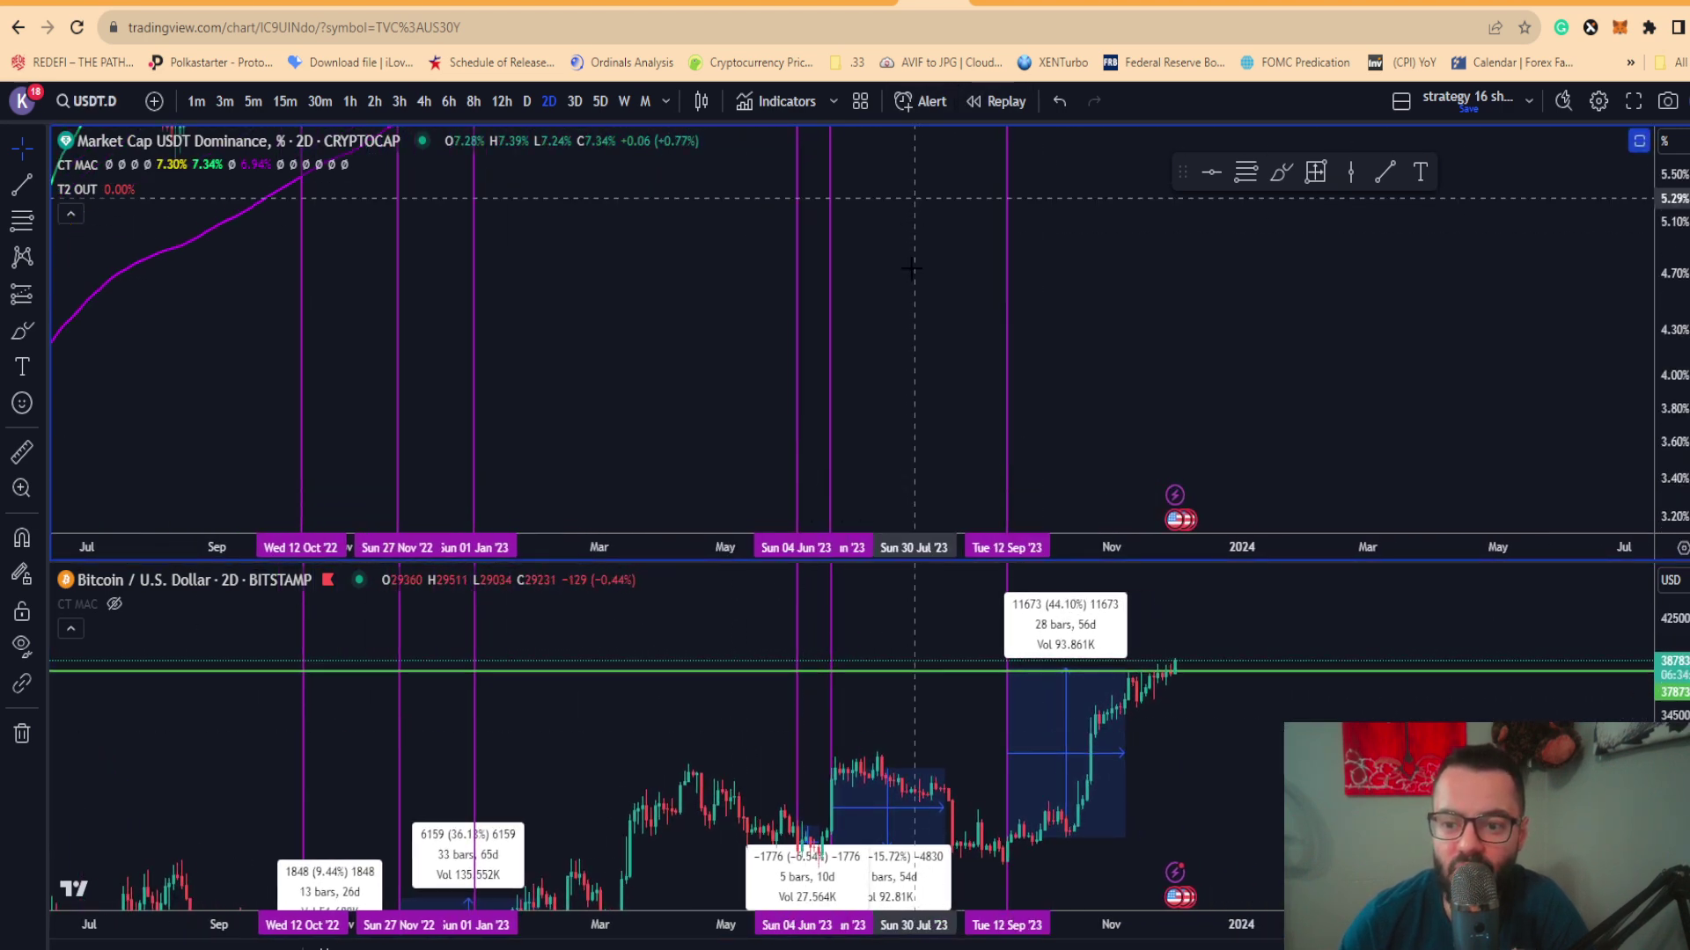
scroll(682, 401, down, 3)
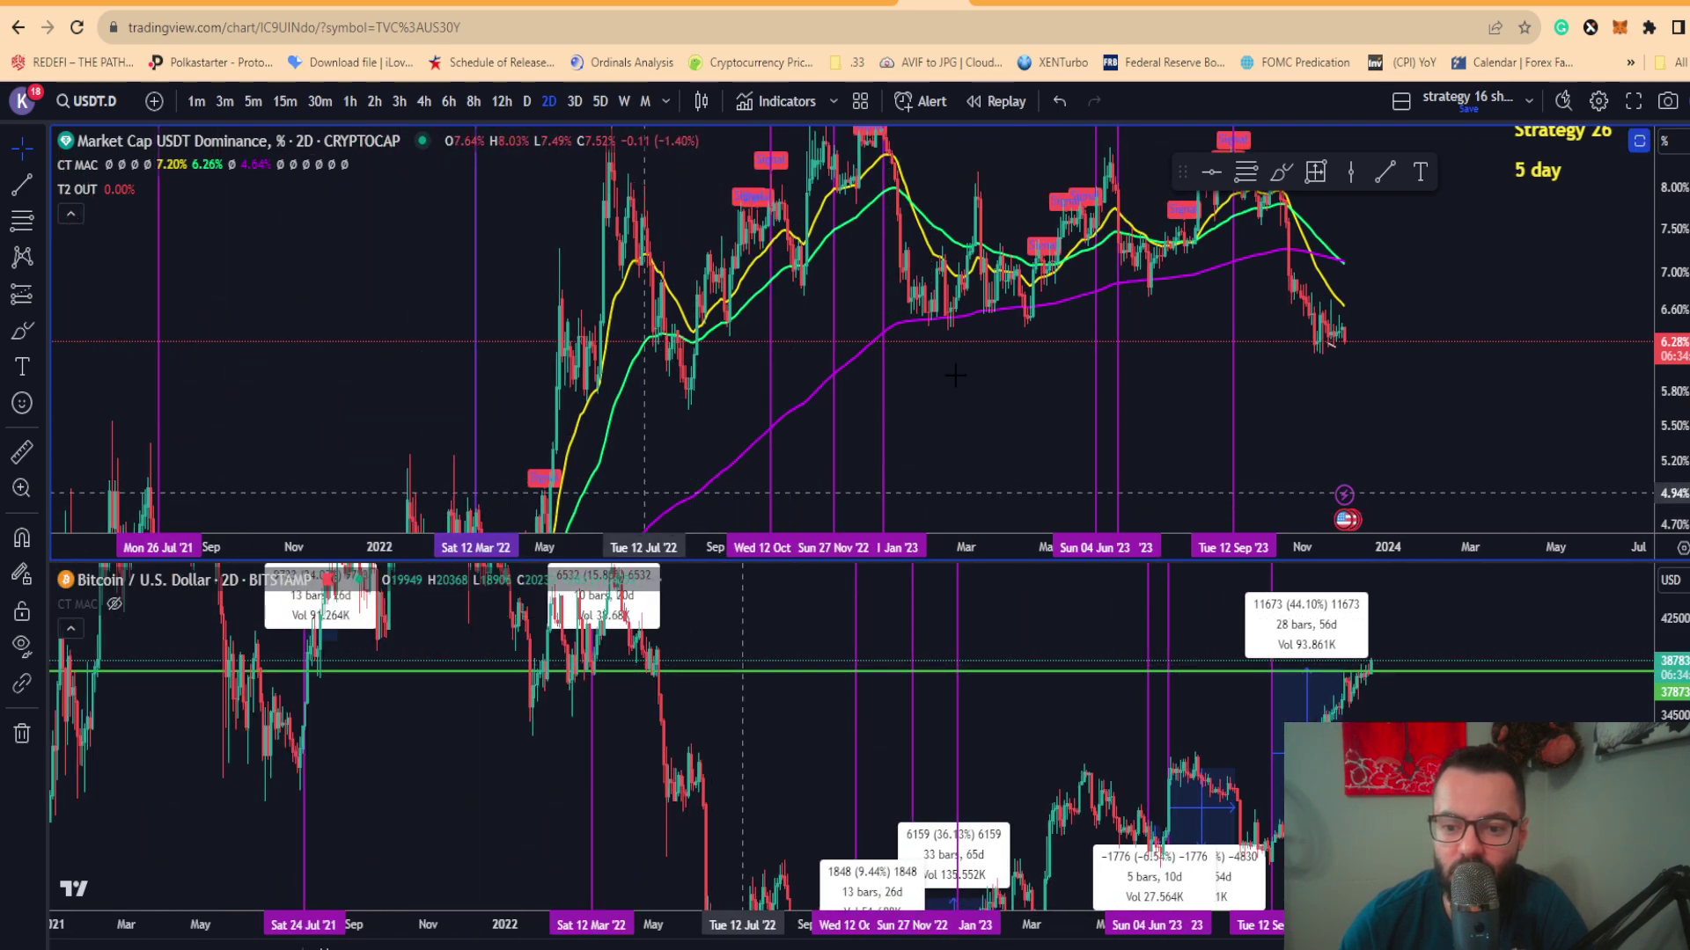
drag(483, 461, 943, 166)
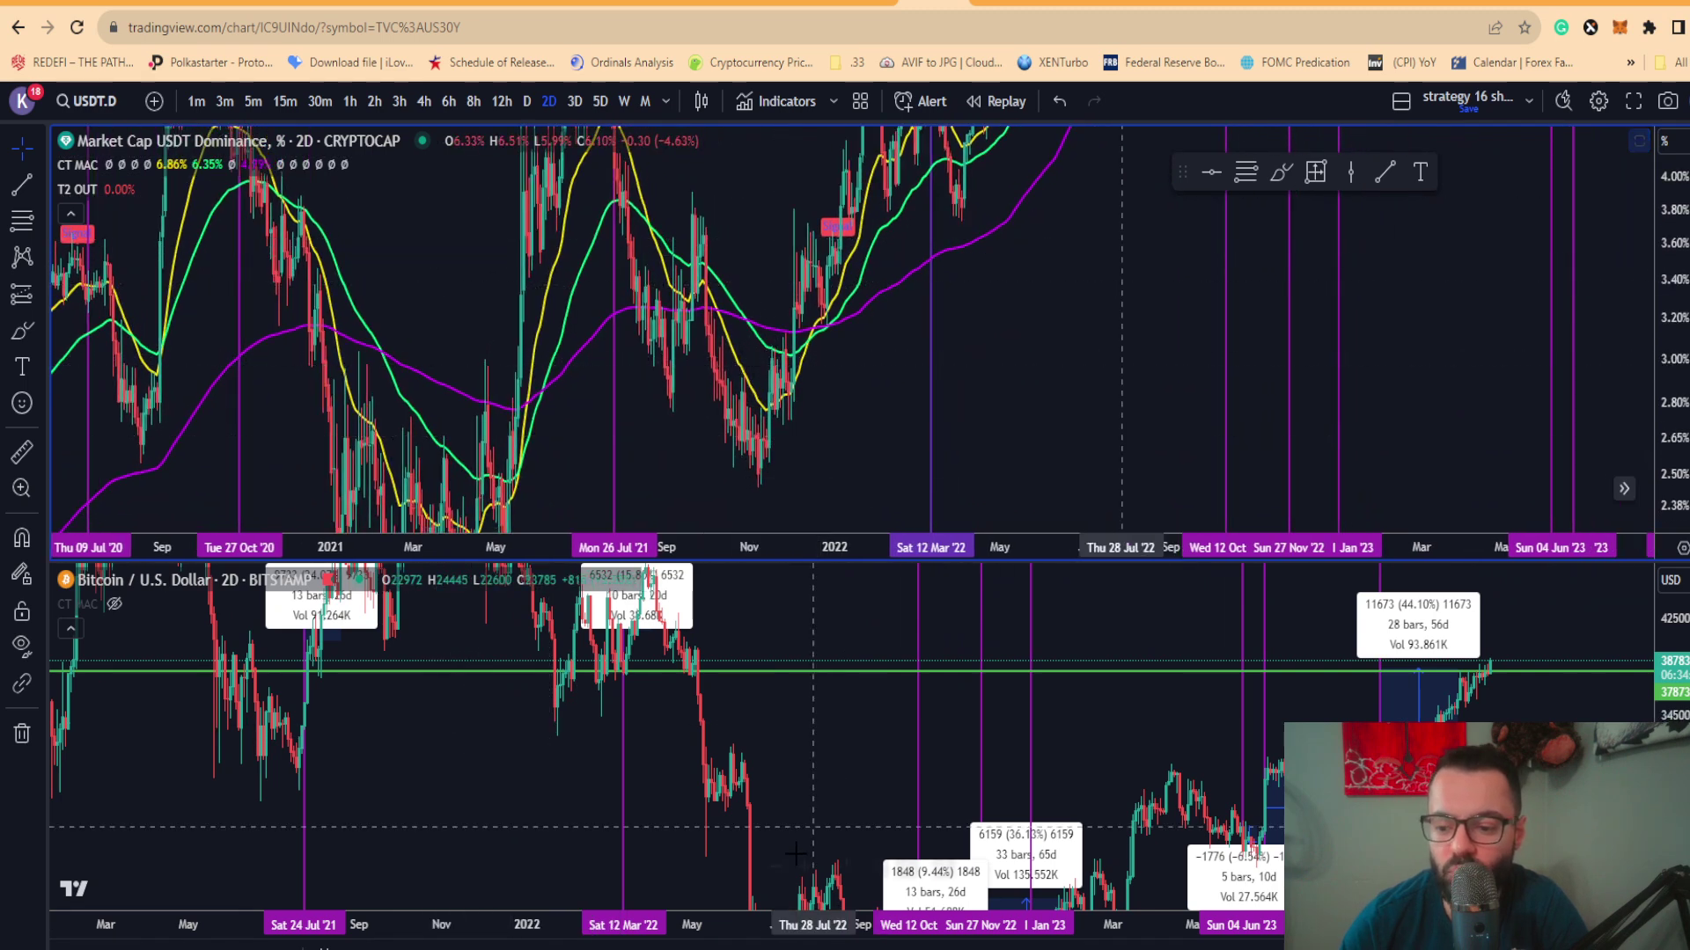
Align the Bitcoin chart with the late-2021 USDT Dominance low and measure Bitcoin's rise from mid-October to the November 2021 peak
click(1058, 790)
drag(1057, 790, 1536, 792)
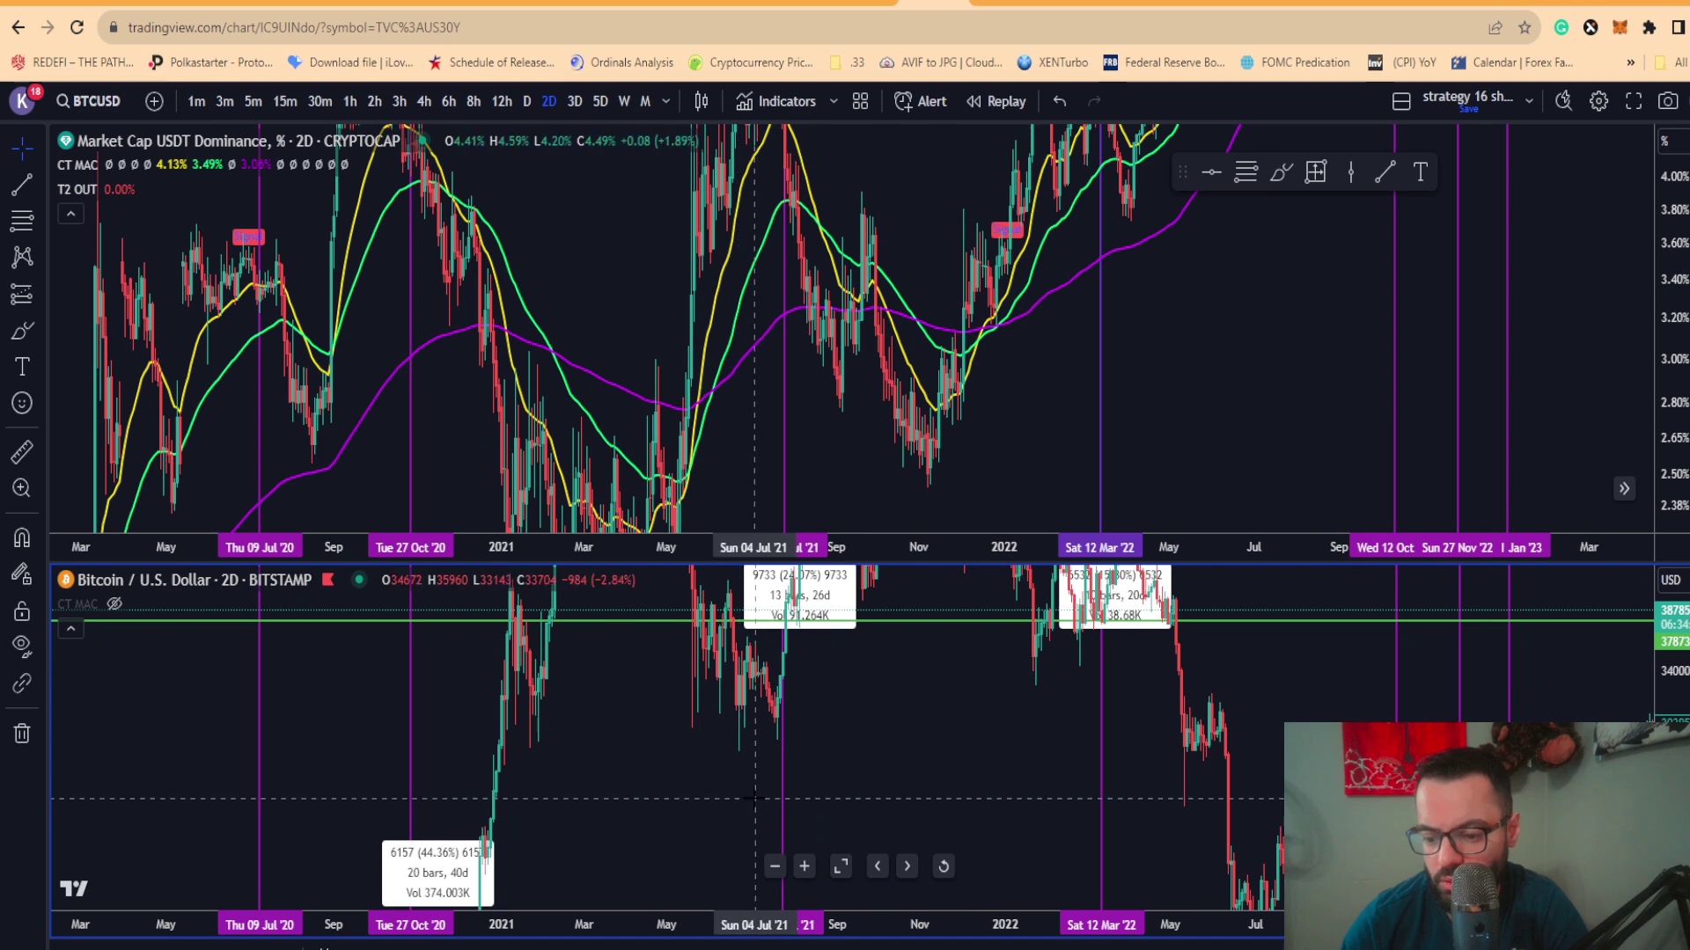
drag(924, 392, 790, 384)
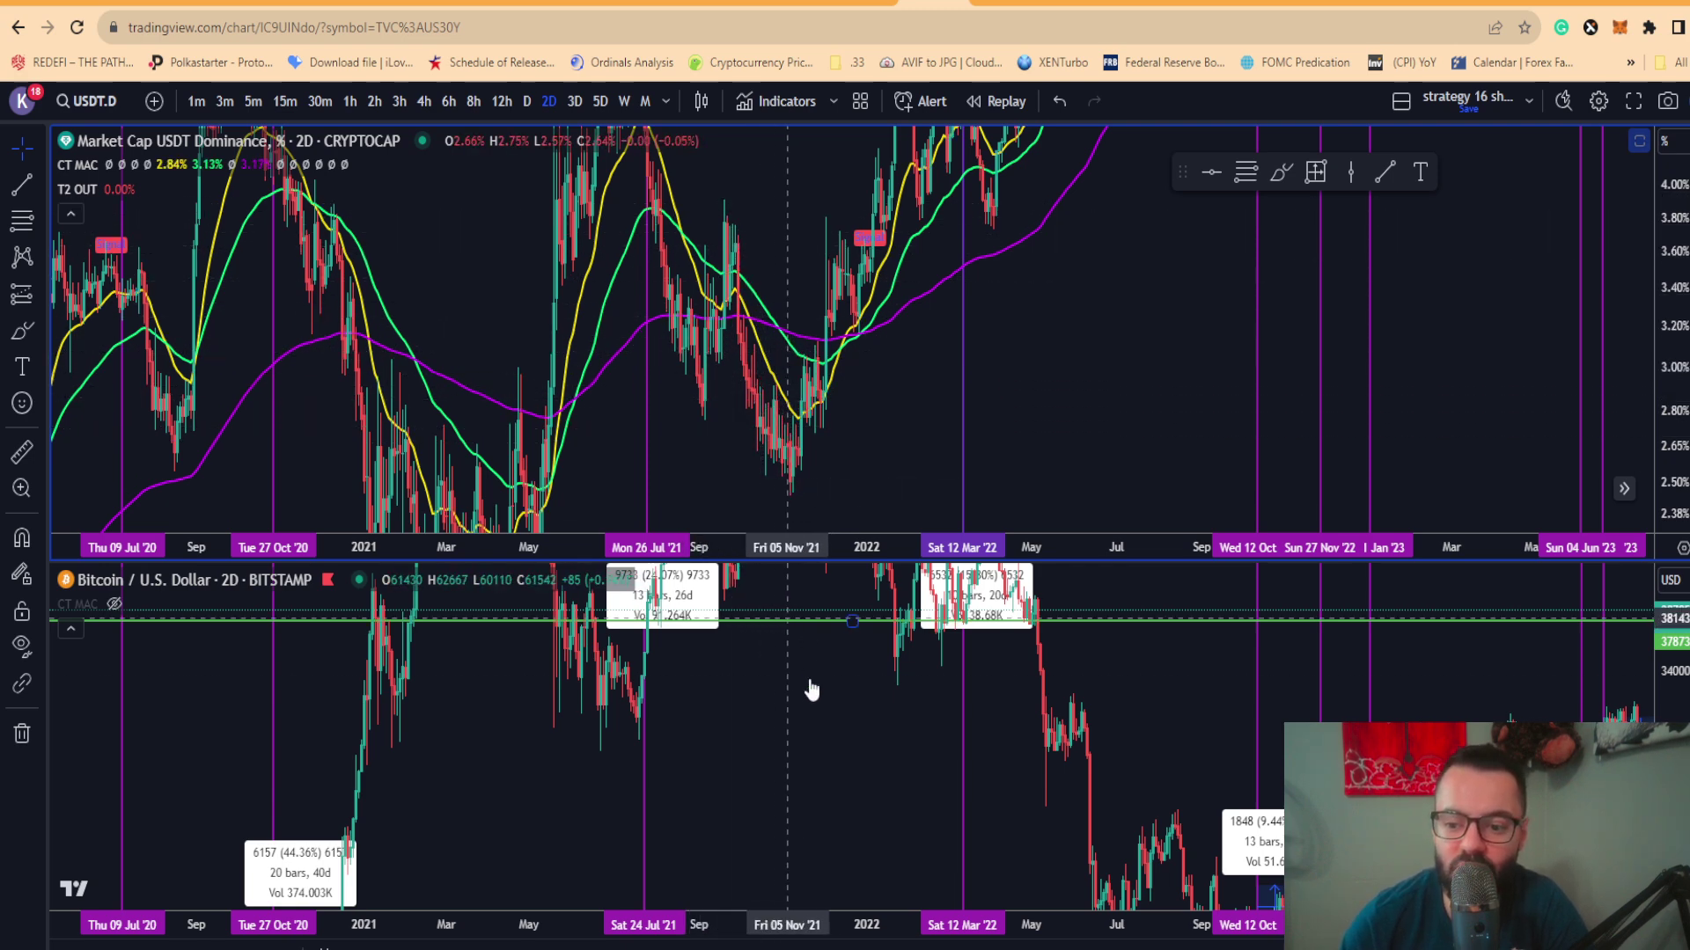
click(803, 844)
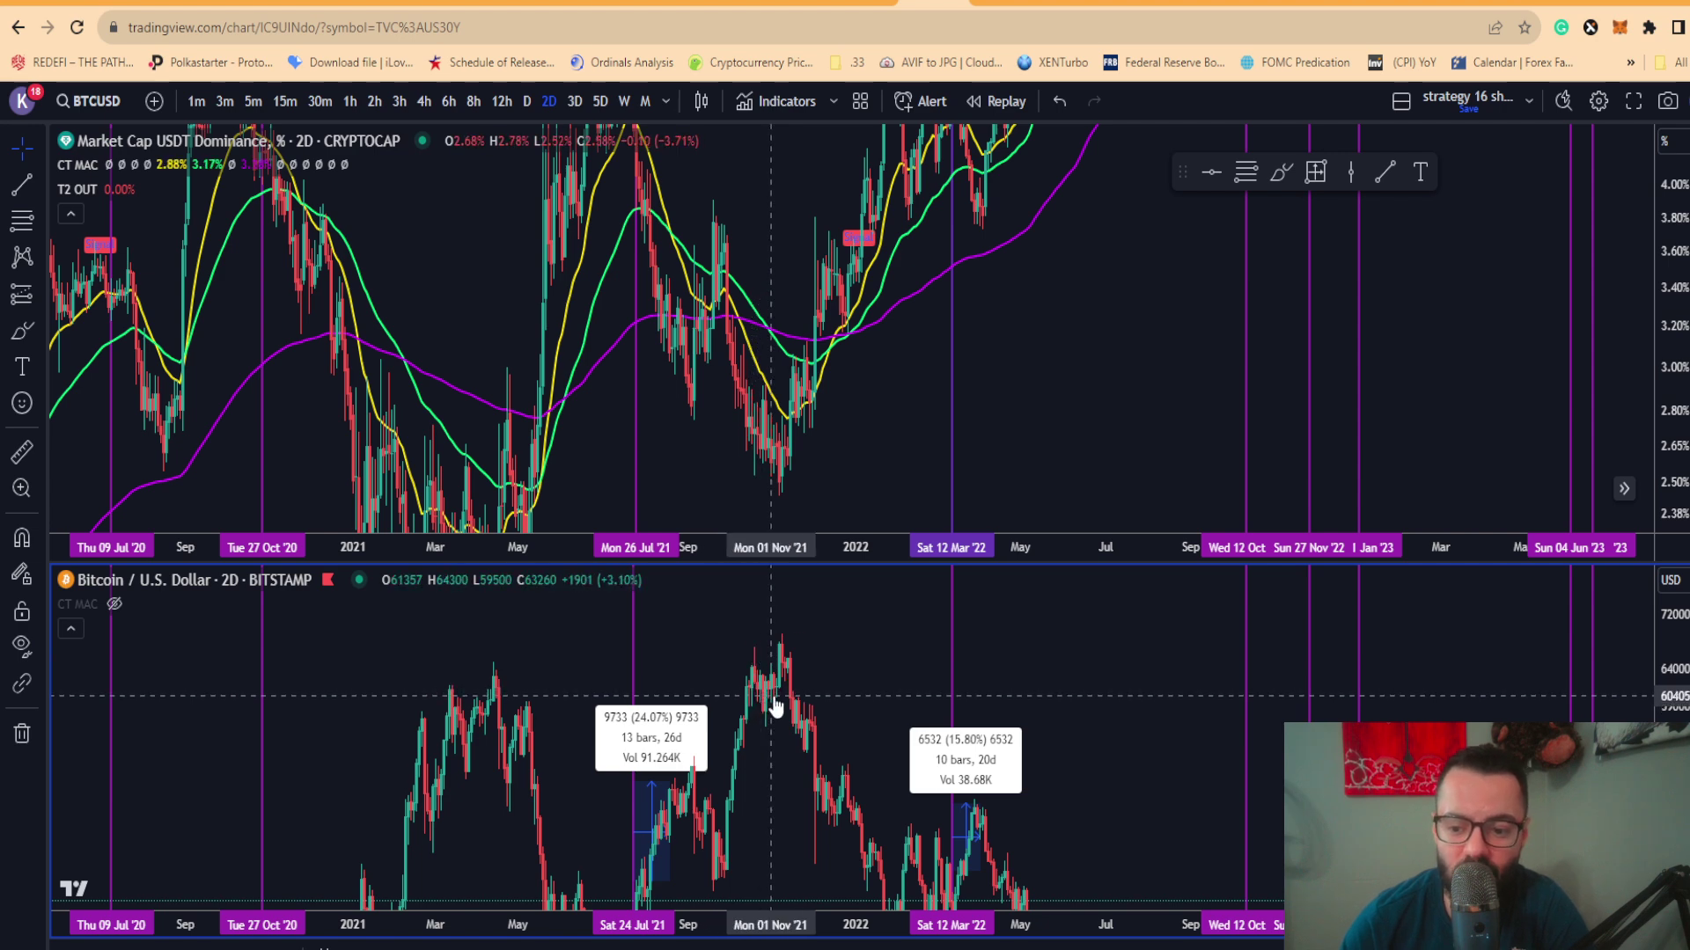
click(22, 452)
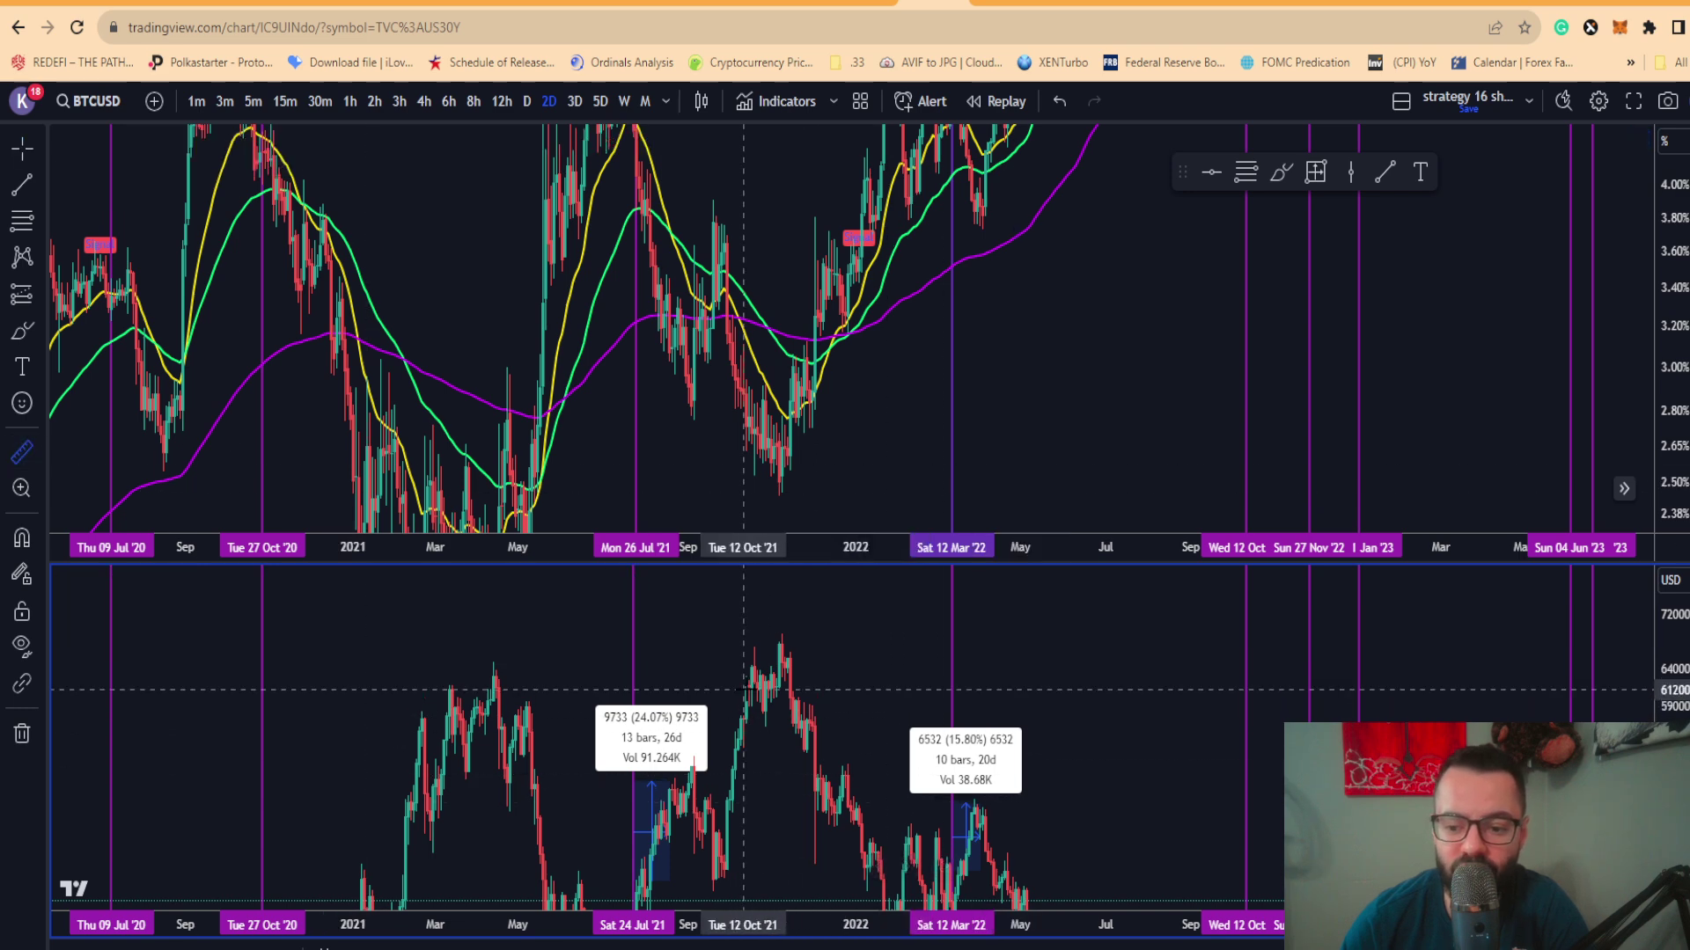
click(749, 689)
click(786, 633)
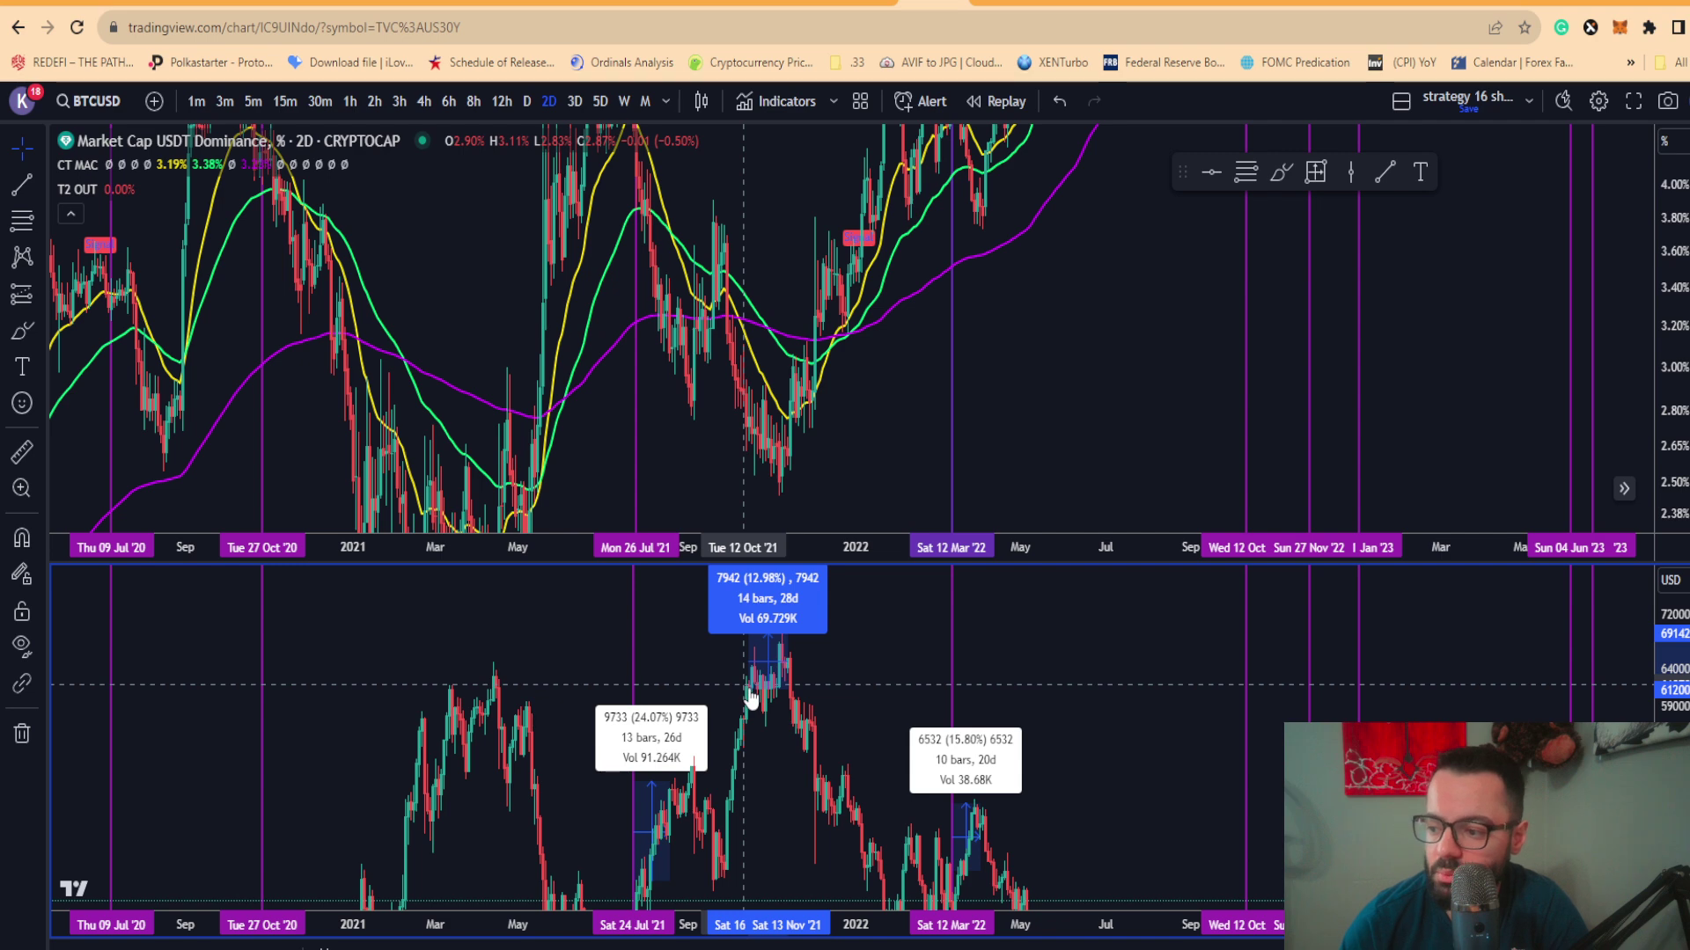
click(765, 689)
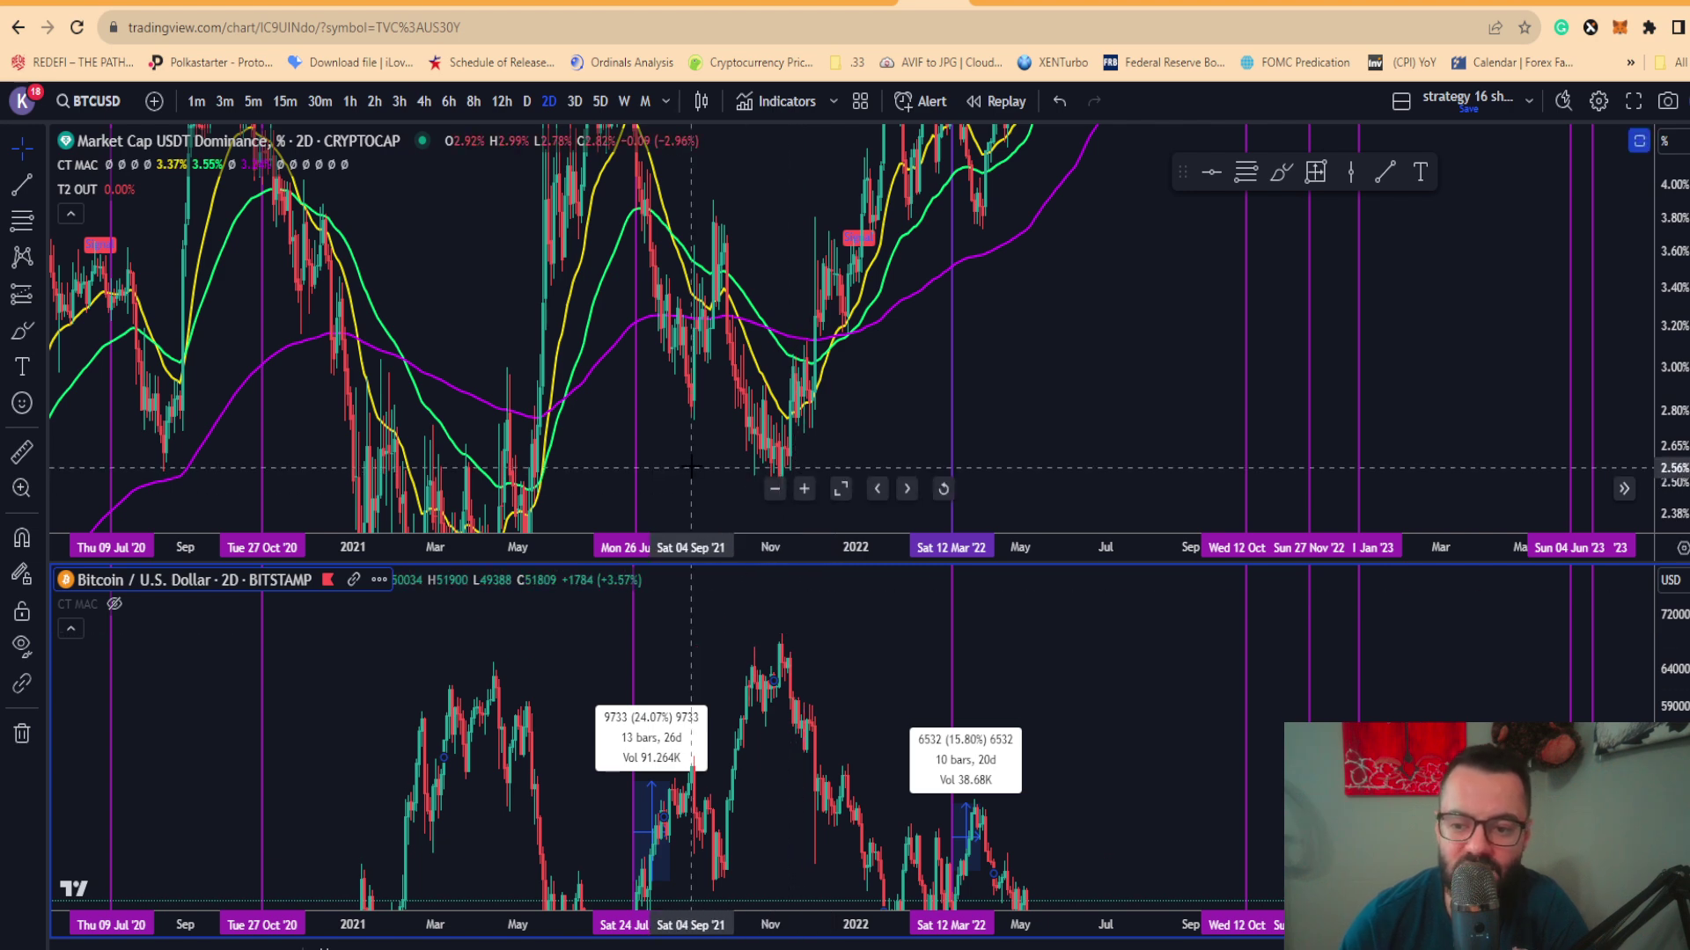
Examine the USDT Dominance moving averages from 2019 to 2021 and undo the move of its price series into a separate pane
drag(390, 473, 830, 332)
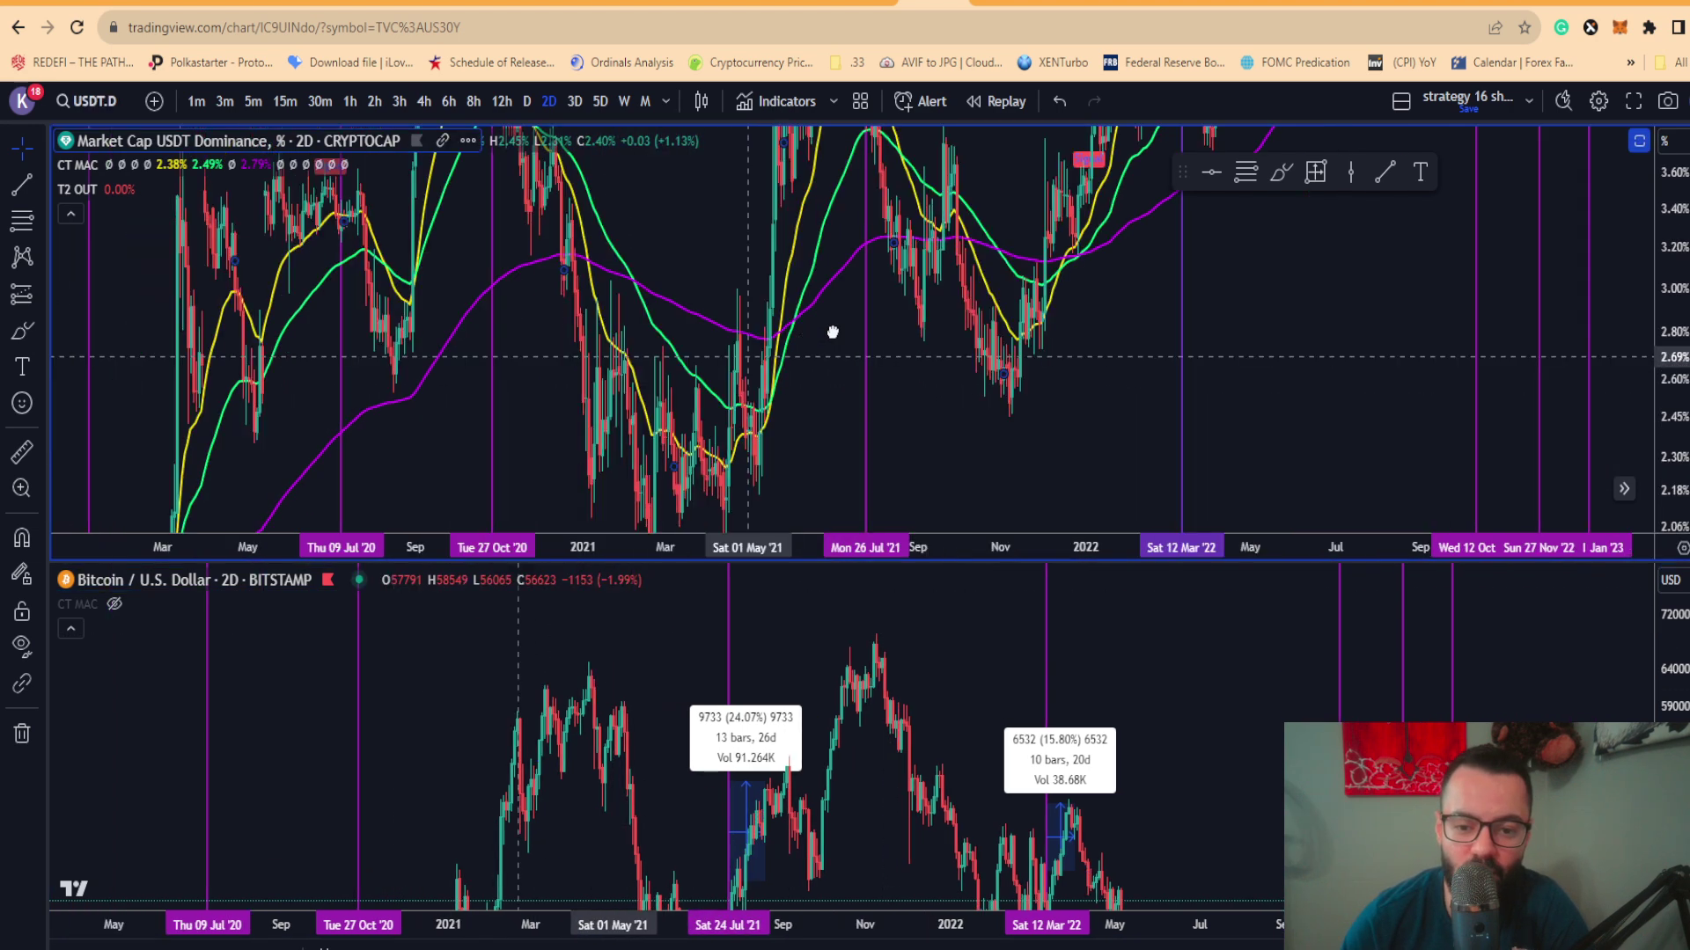
drag(979, 280, 1079, 236)
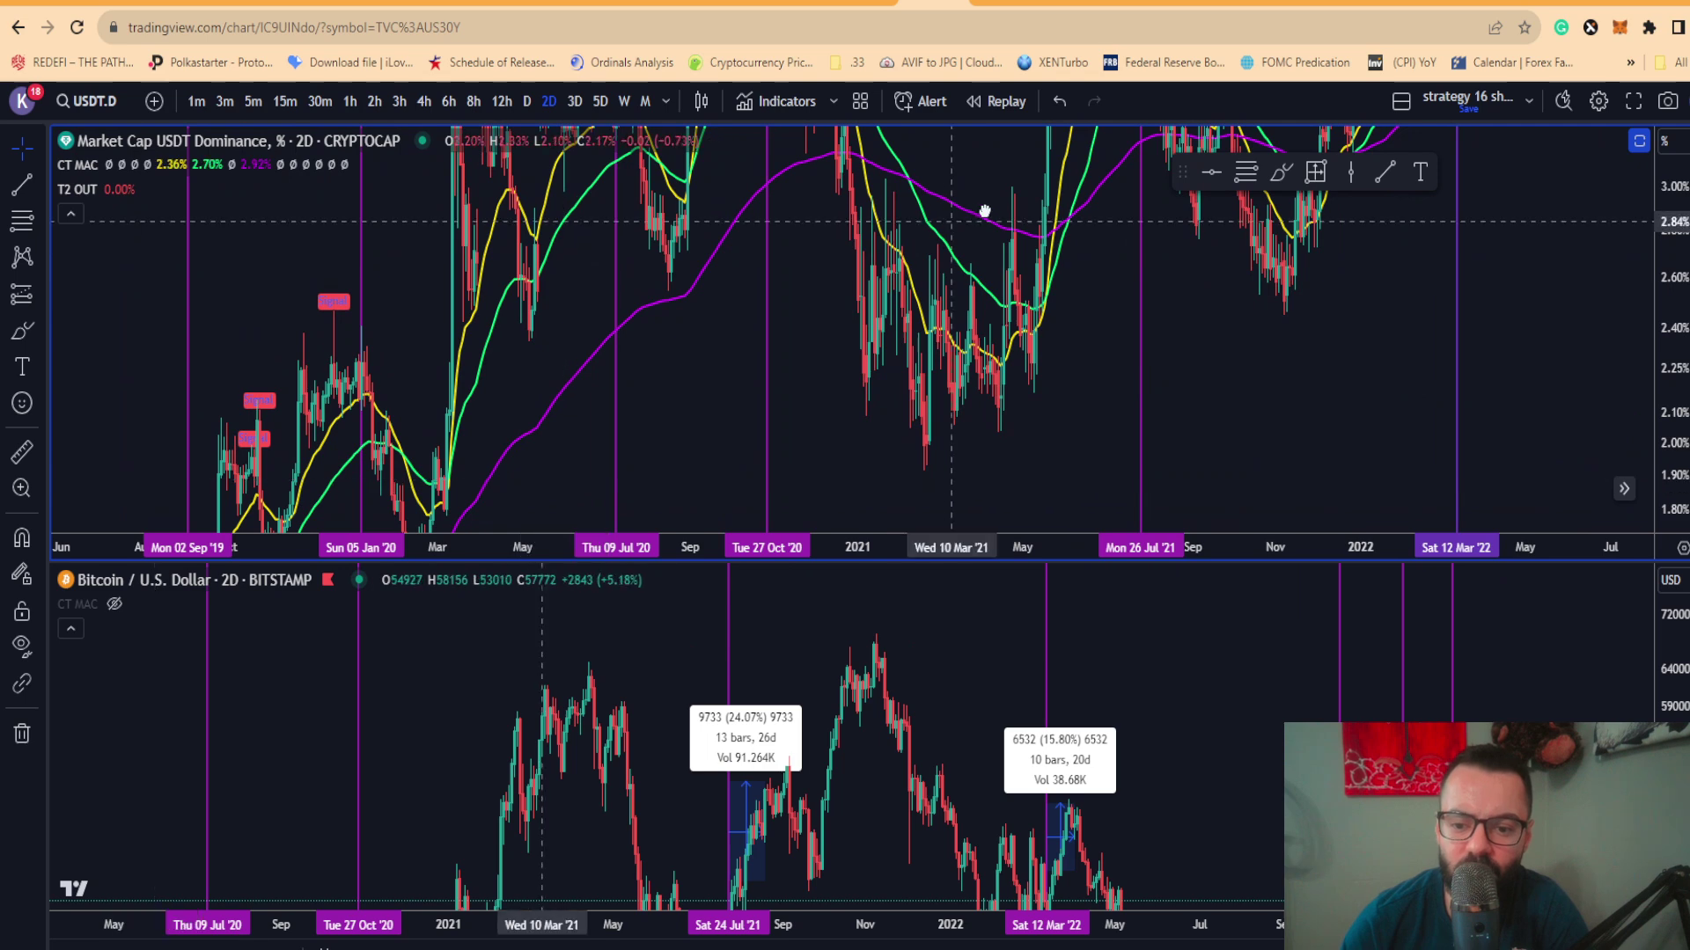
drag(747, 347, 1003, 220)
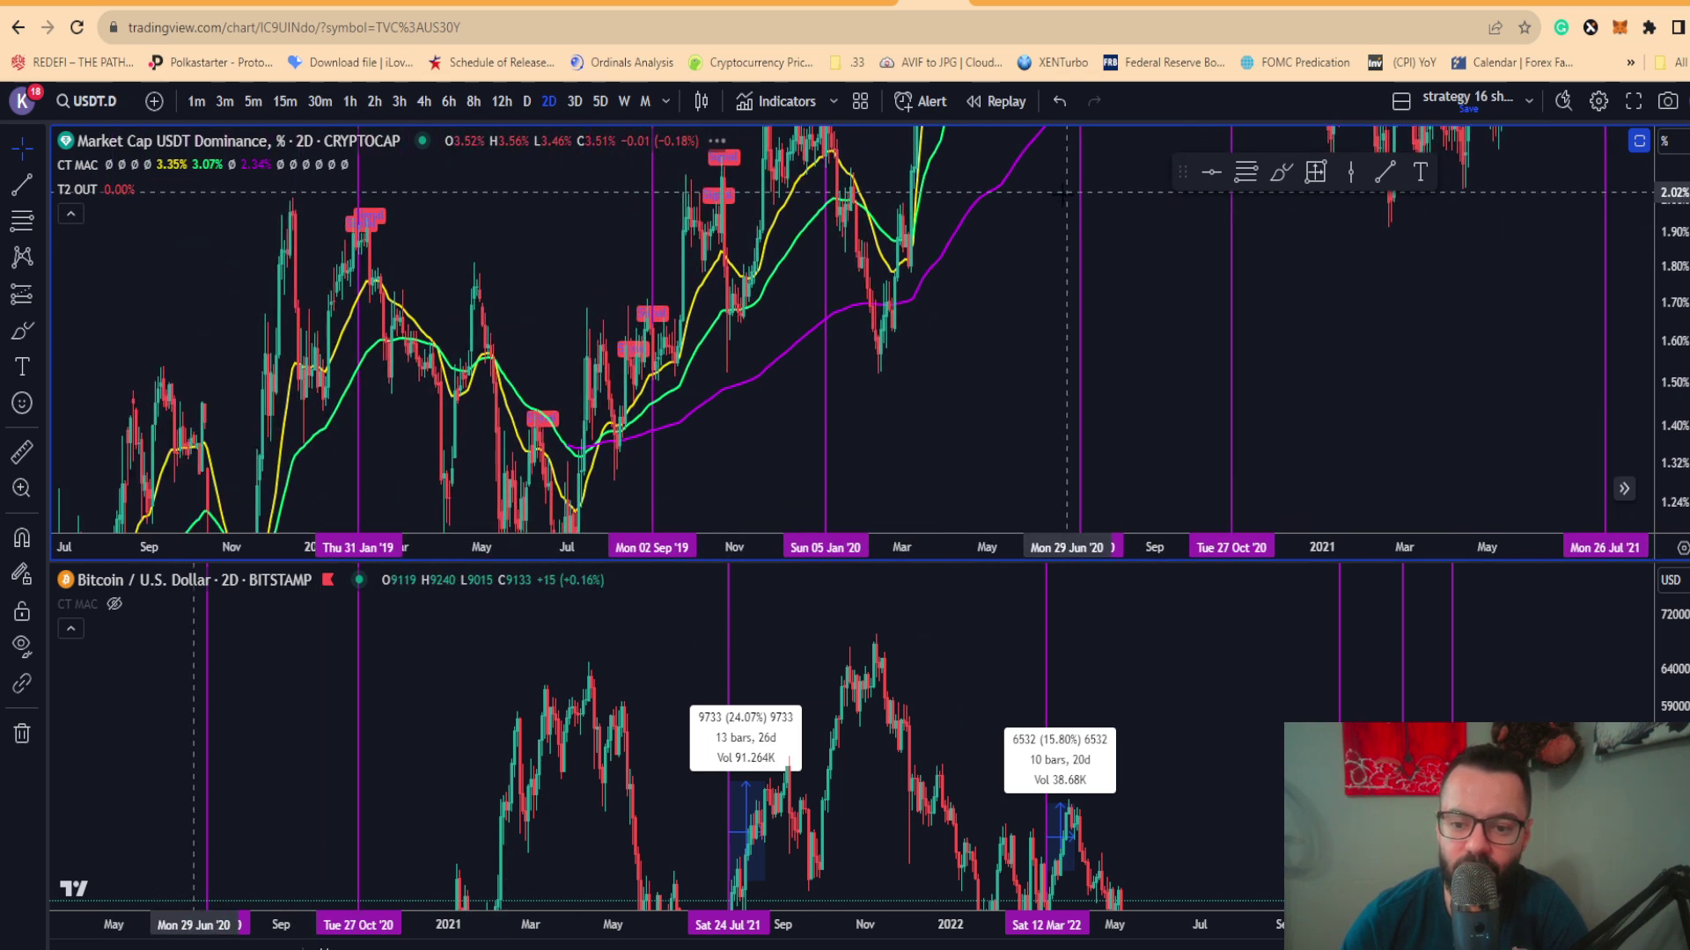
drag(1338, 180, 1084, 289)
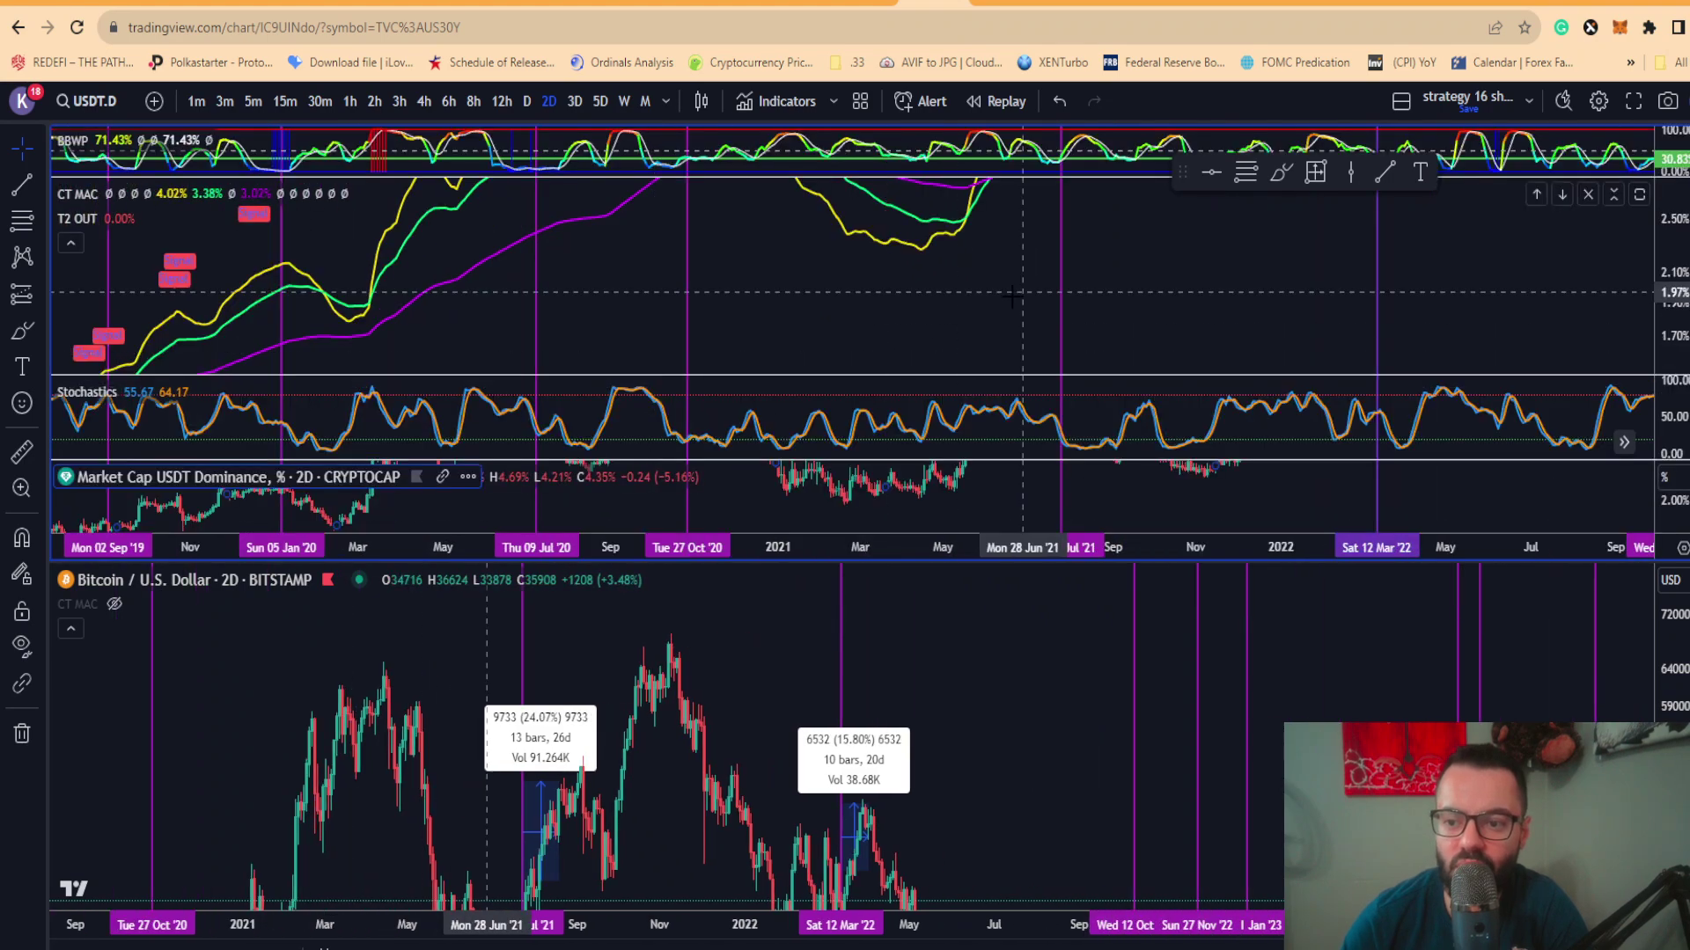
click(1059, 101)
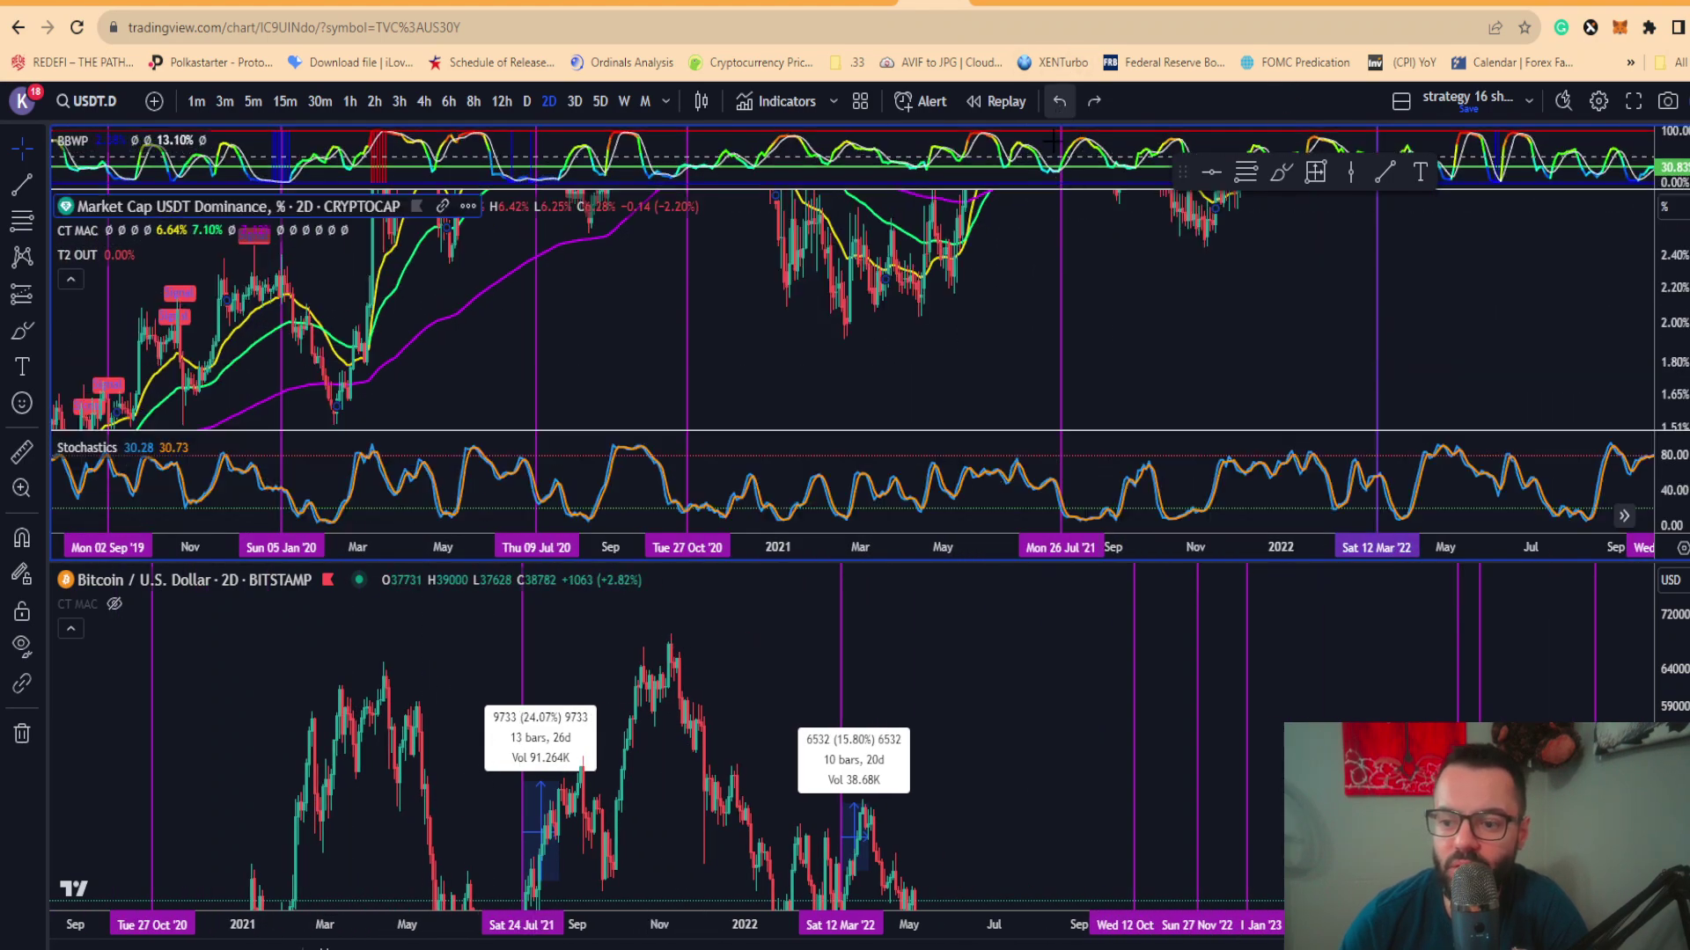
Examine the late-2023 USDT Dominance candles and moving averages alongside Bitcoin's latest price action on the two-day charts
key(ctrl+y)
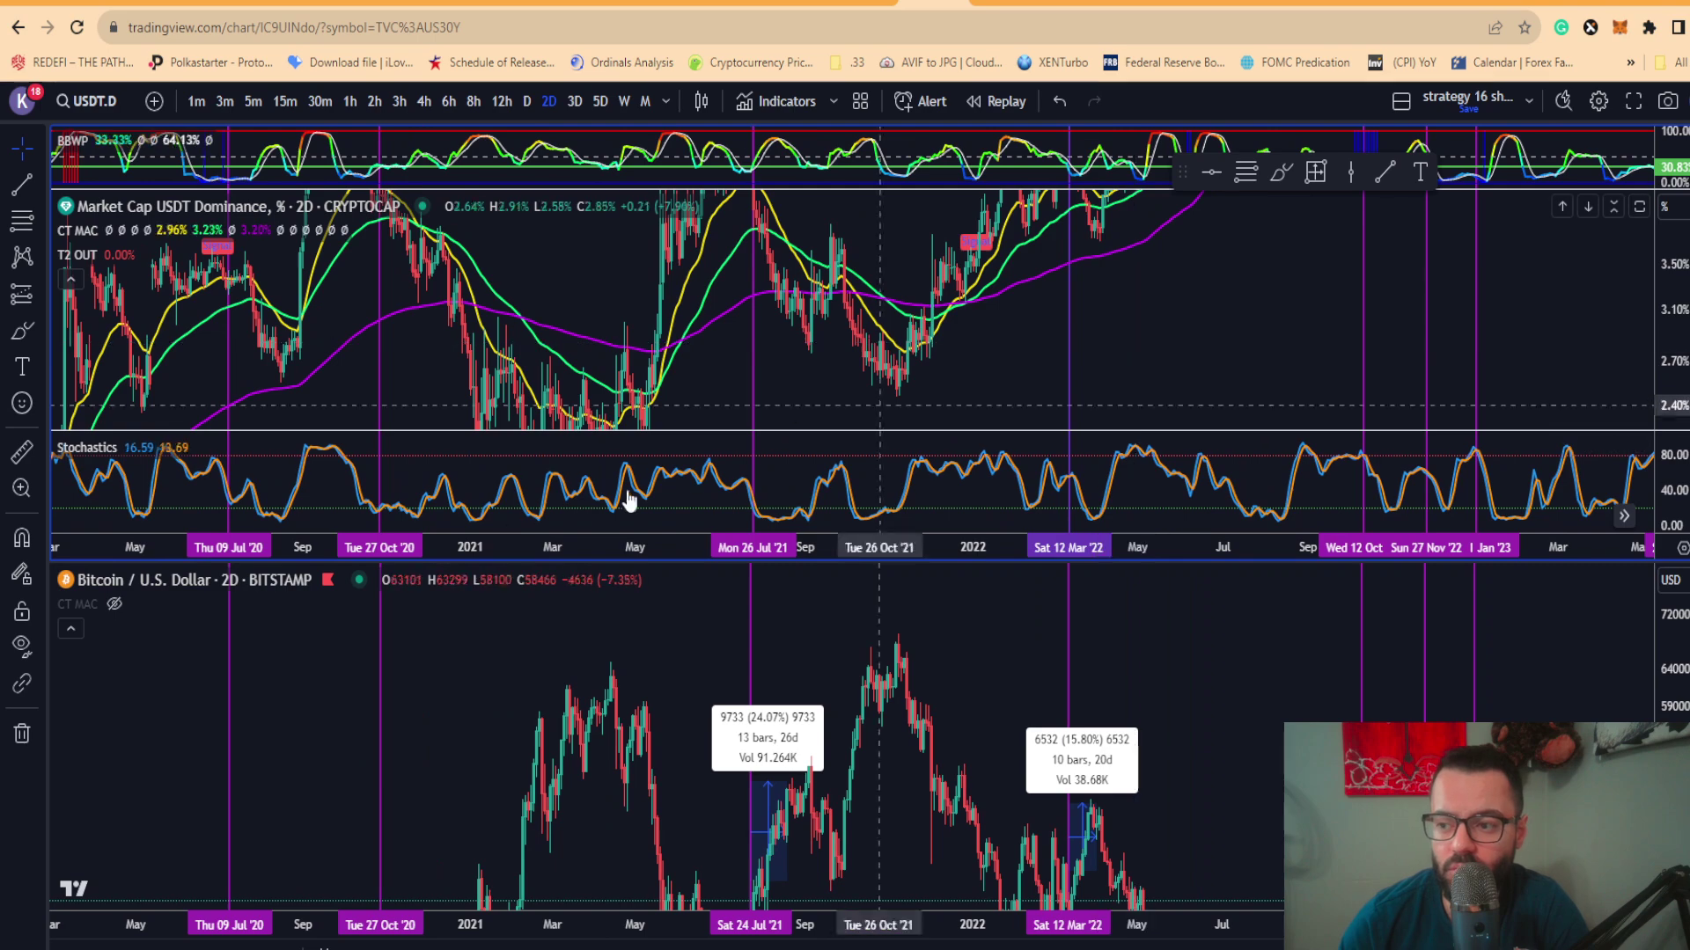
drag(1196, 351, 685, 451)
click(816, 662)
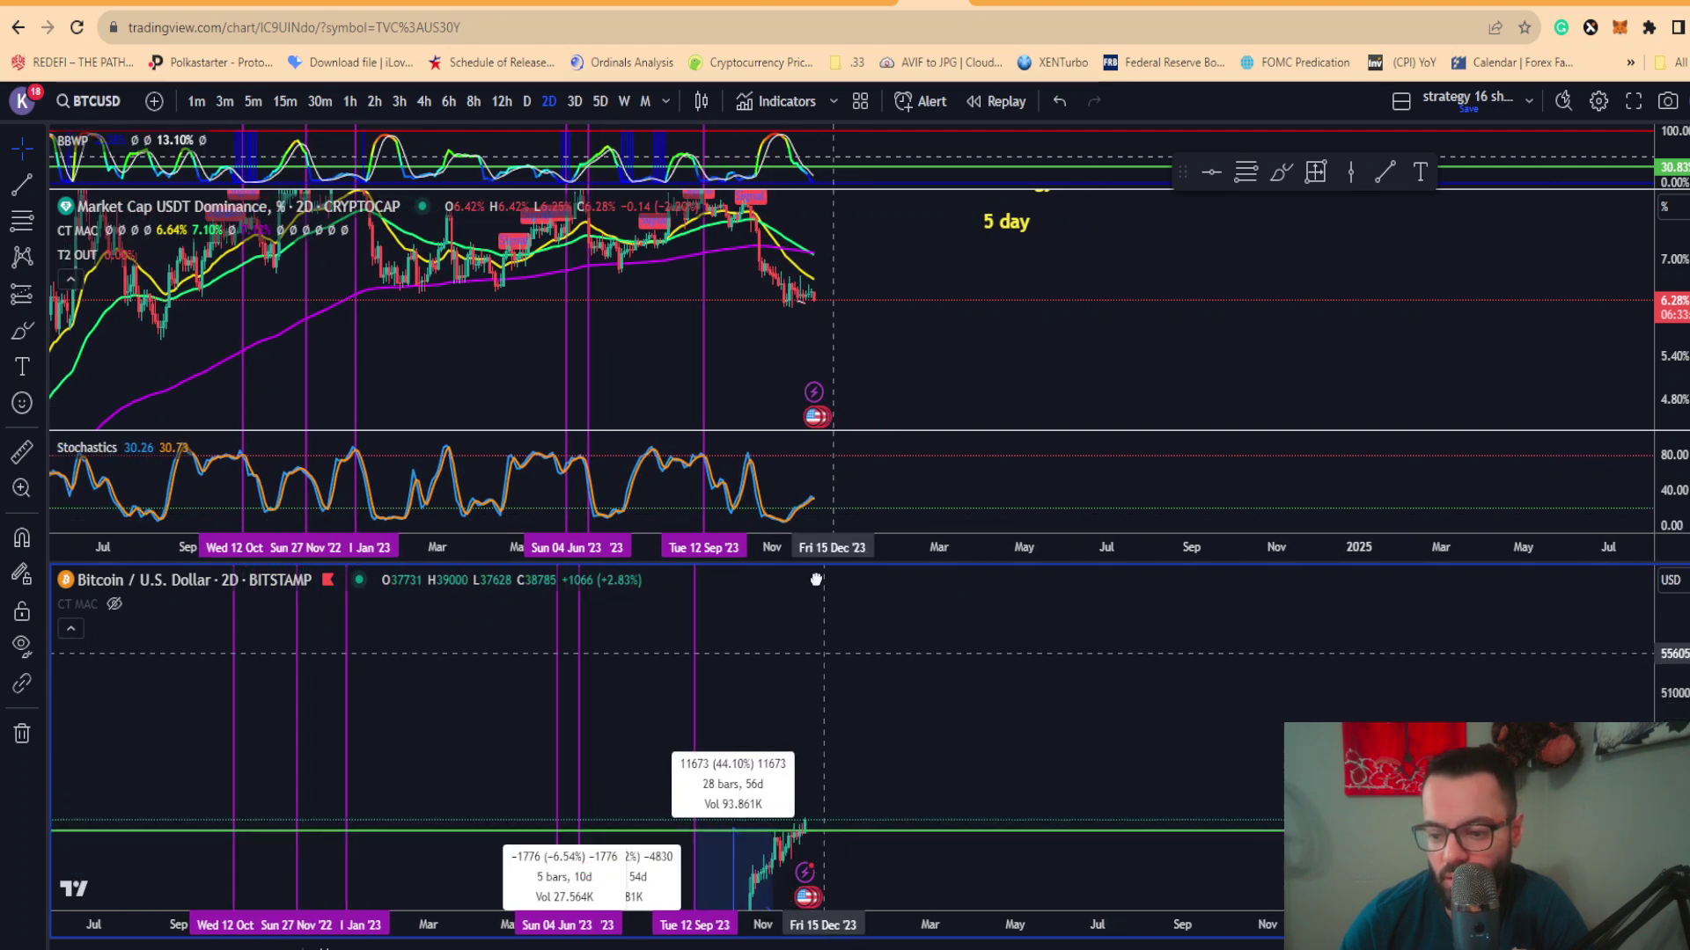
click(801, 302)
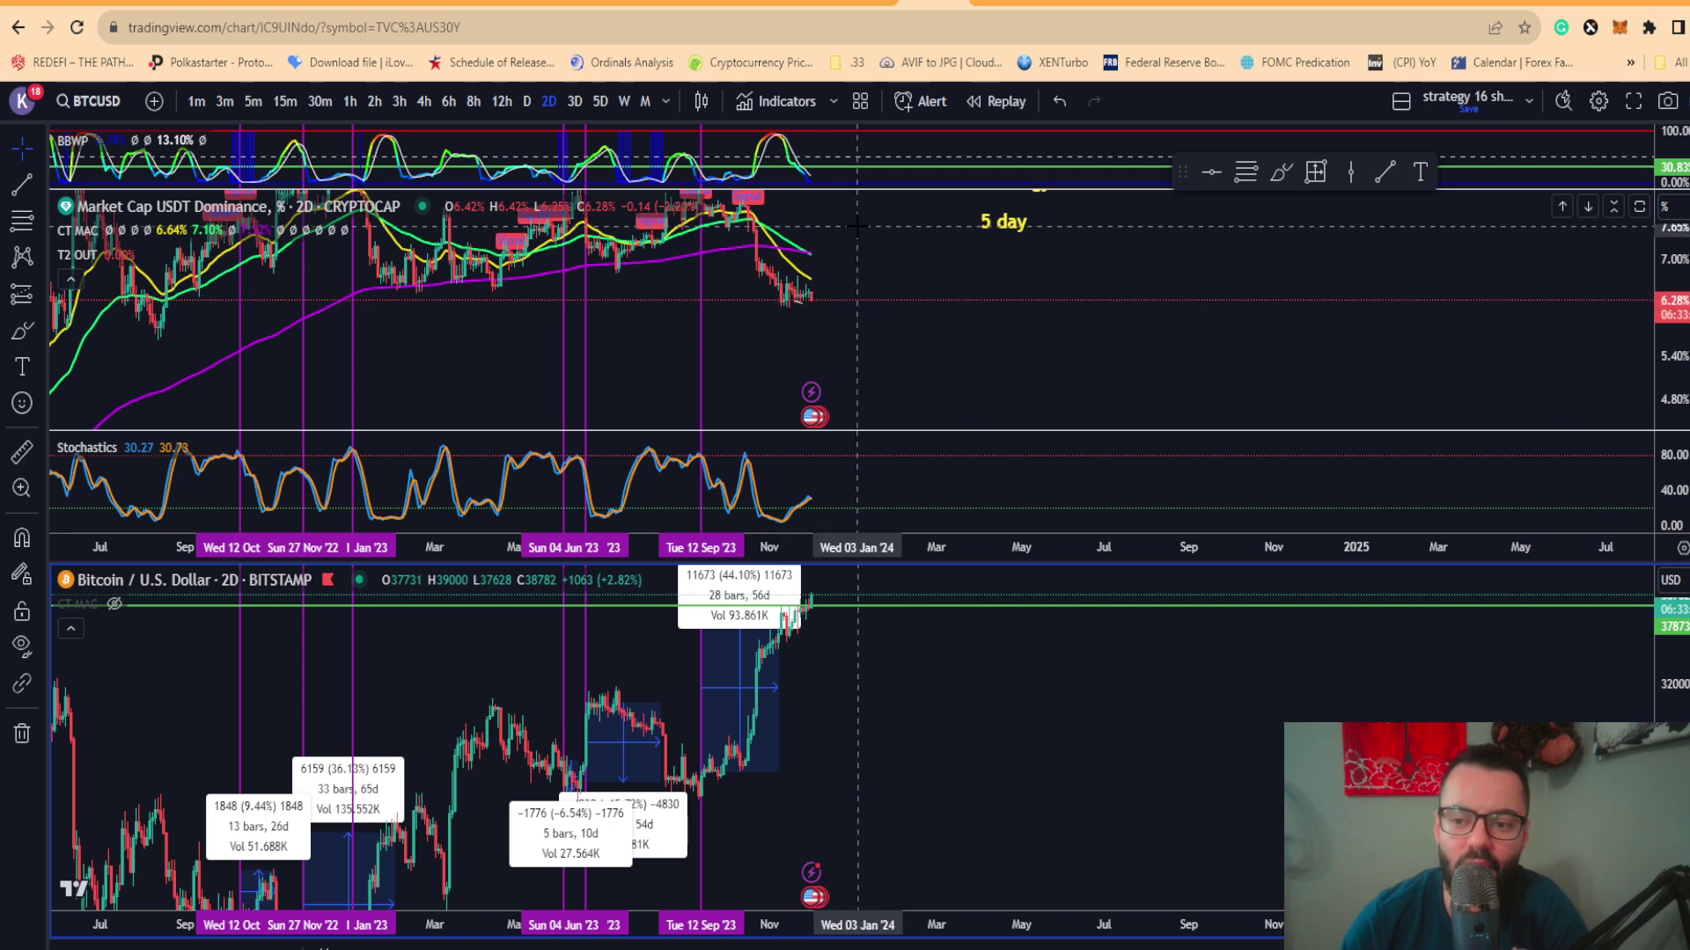
drag(789, 366, 675, 387)
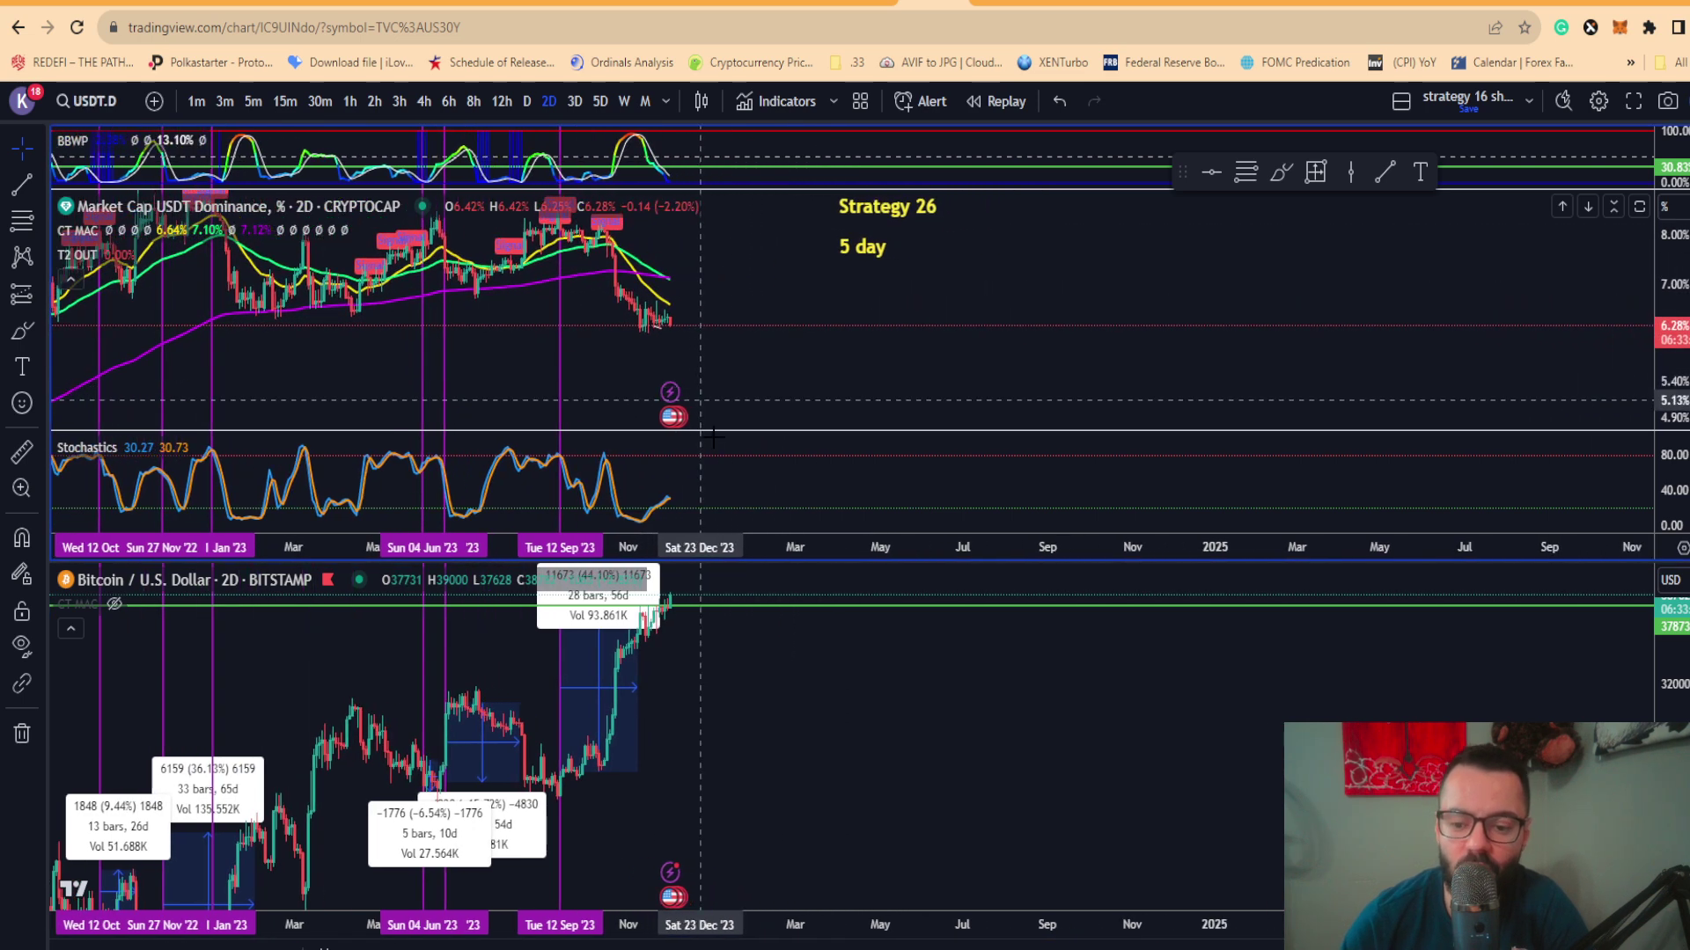
drag(717, 715, 725, 709)
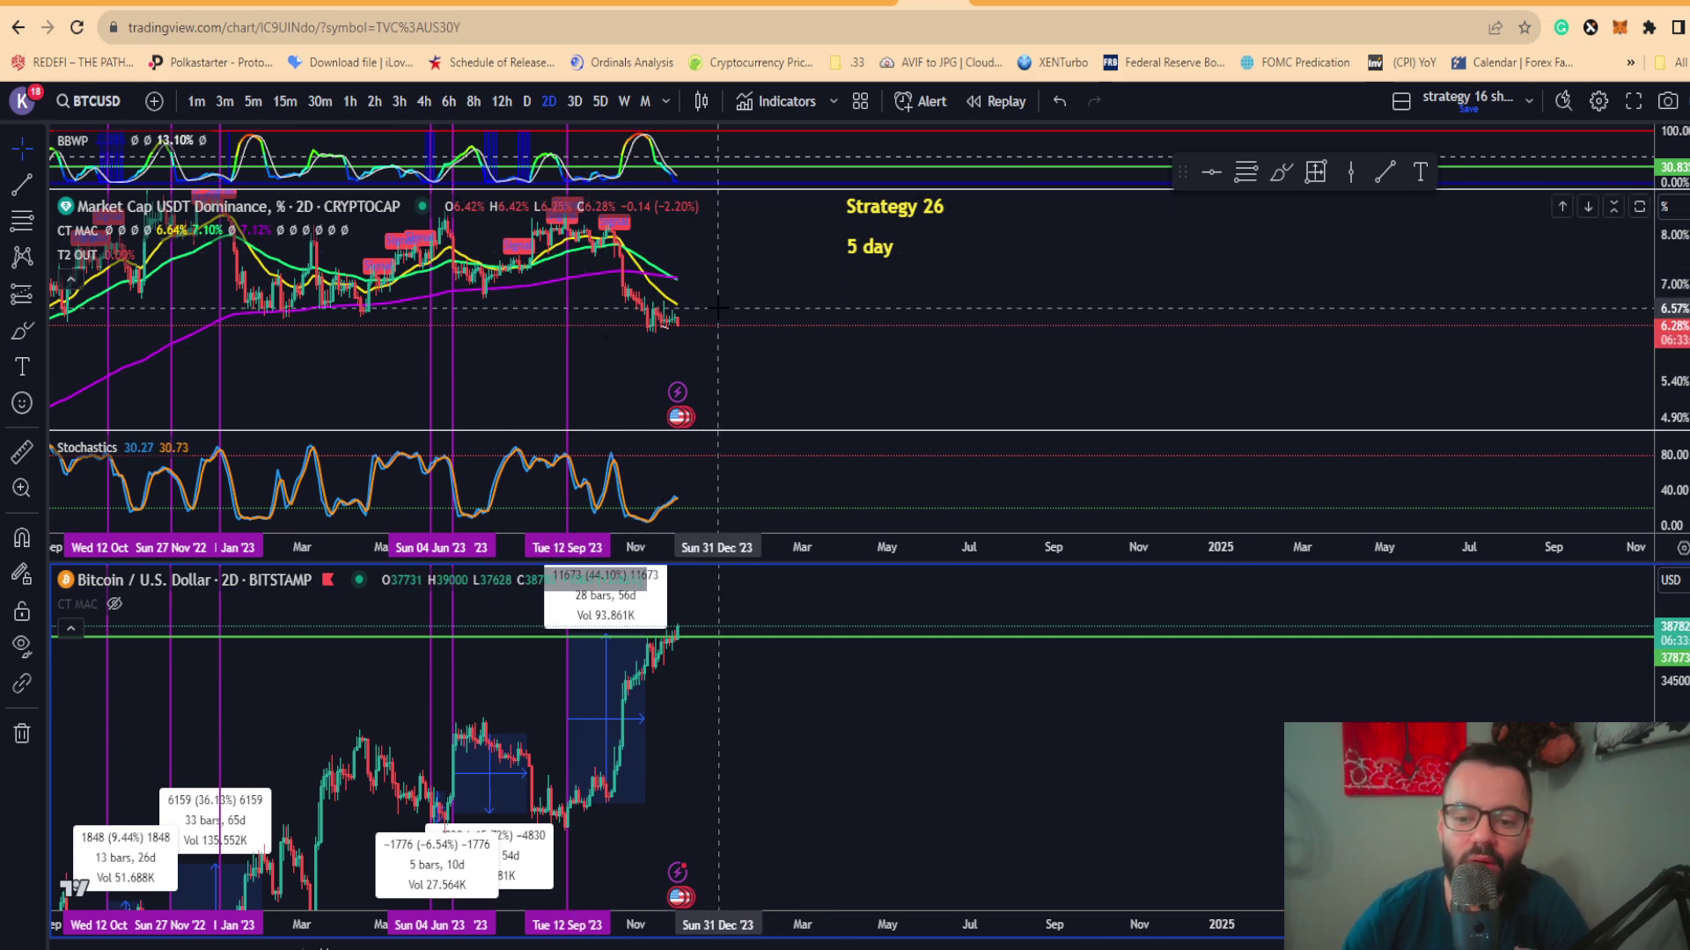
drag(721, 708, 758, 705)
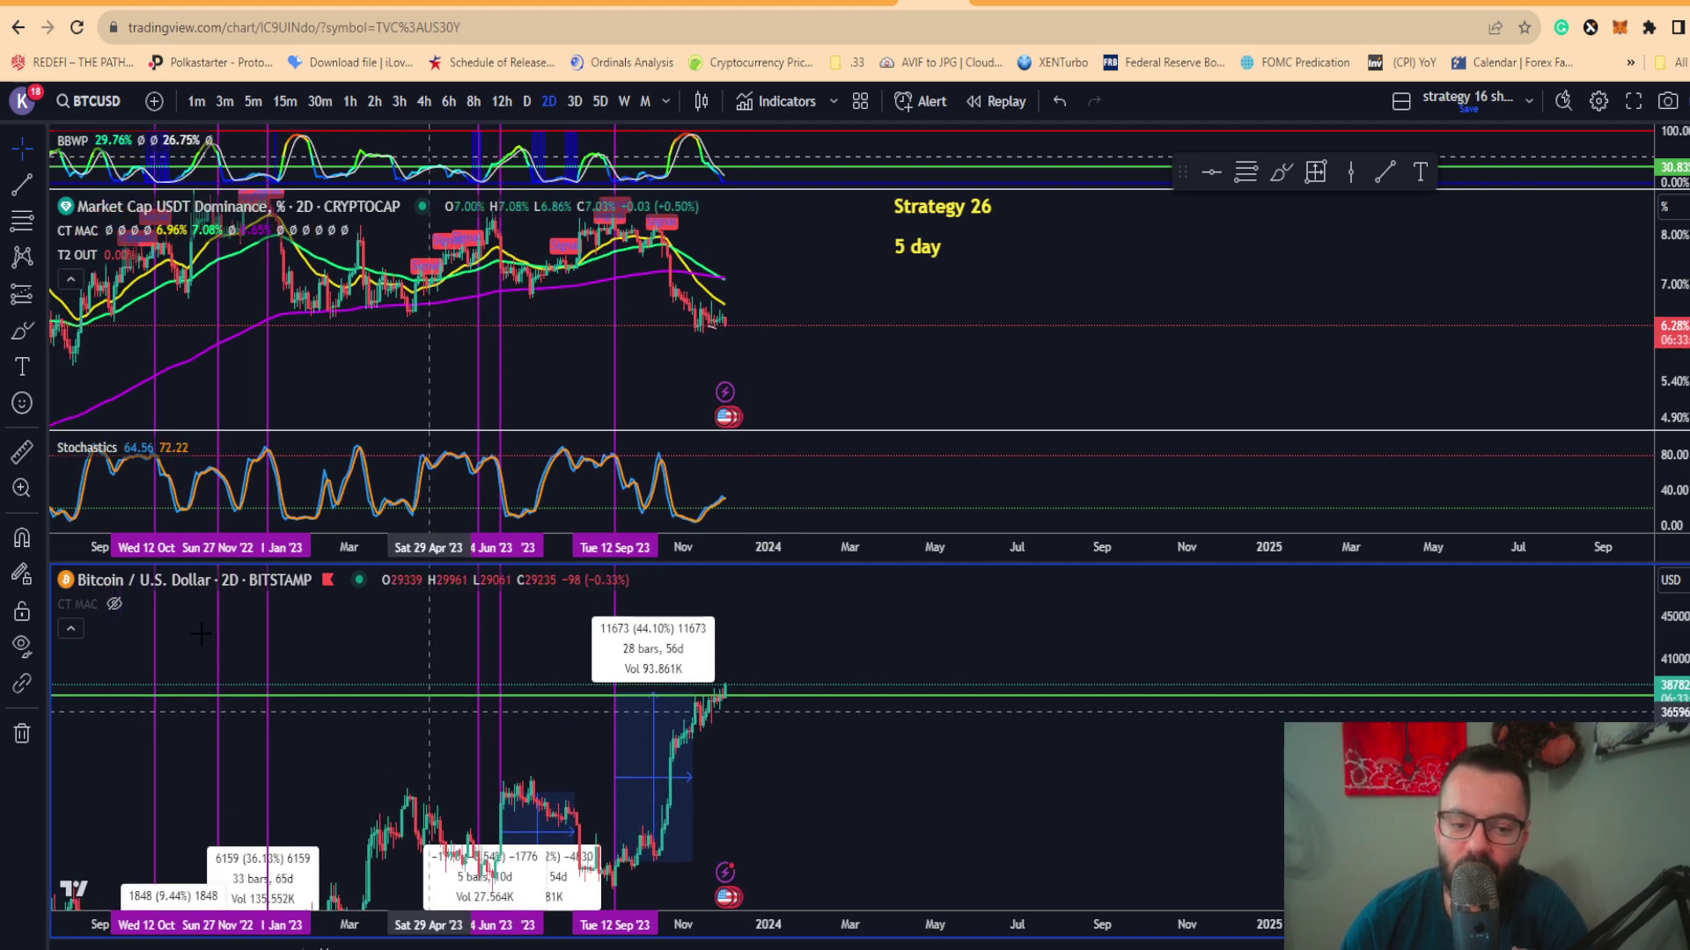
Measure a projected Bitcoin rise from the latest candle to about 42,500 on 17 December 2023, and clear the measurement
click(21, 451)
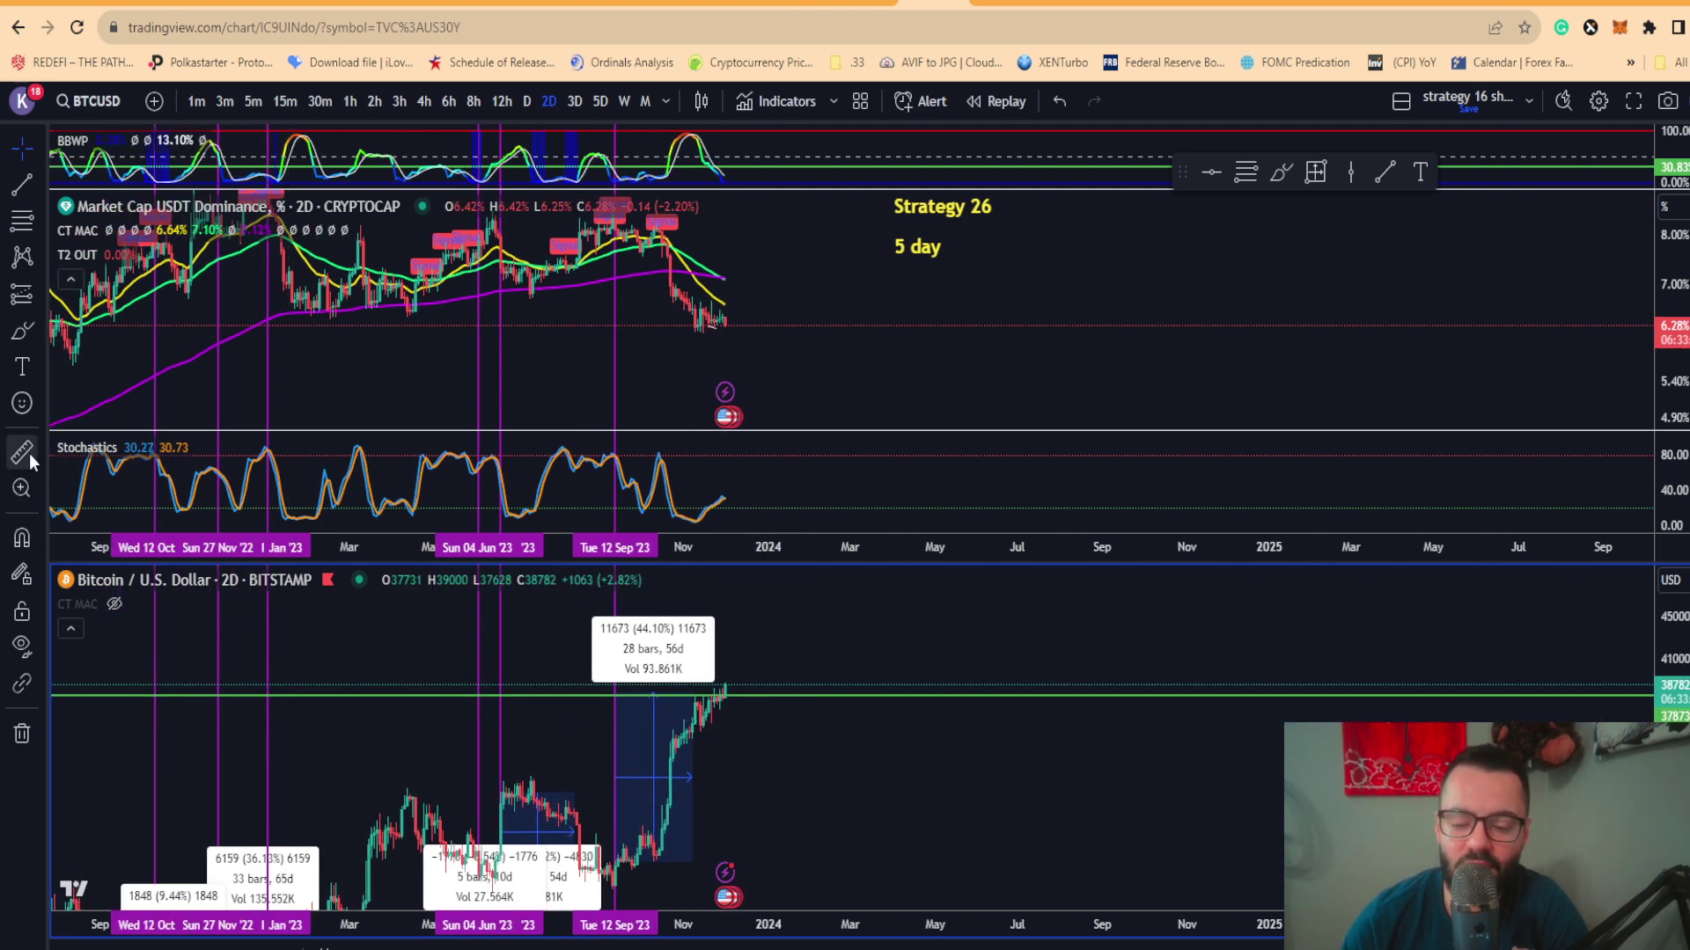
click(727, 689)
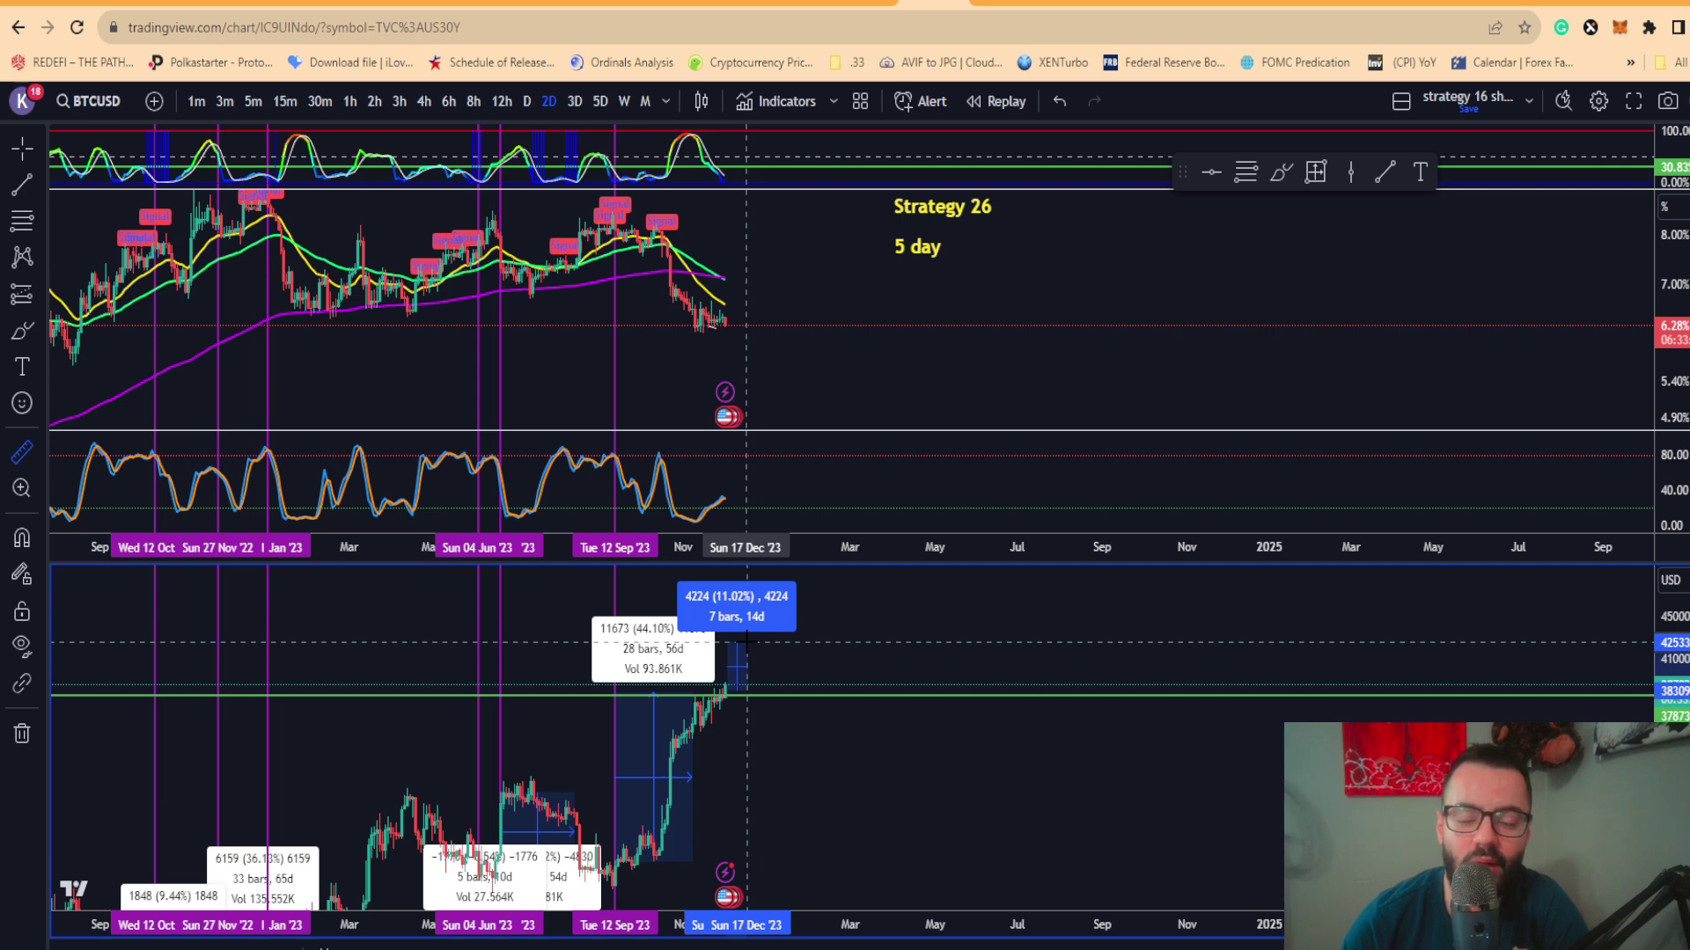
click(746, 642)
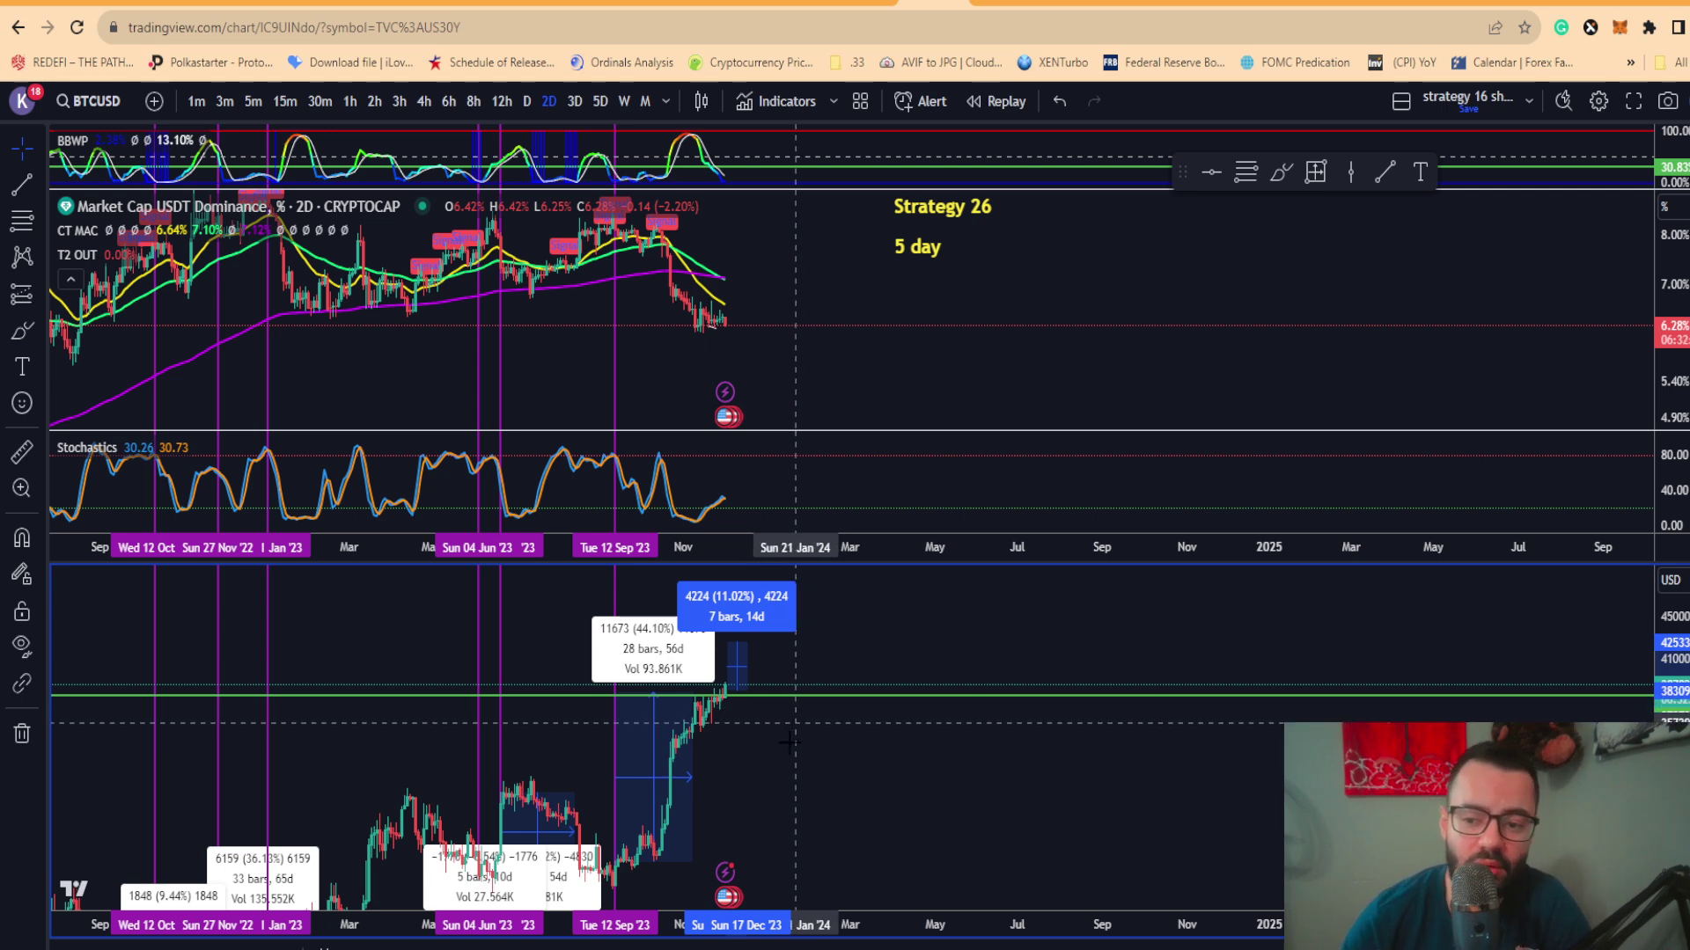
scroll(774, 752, down, 3)
click(720, 786)
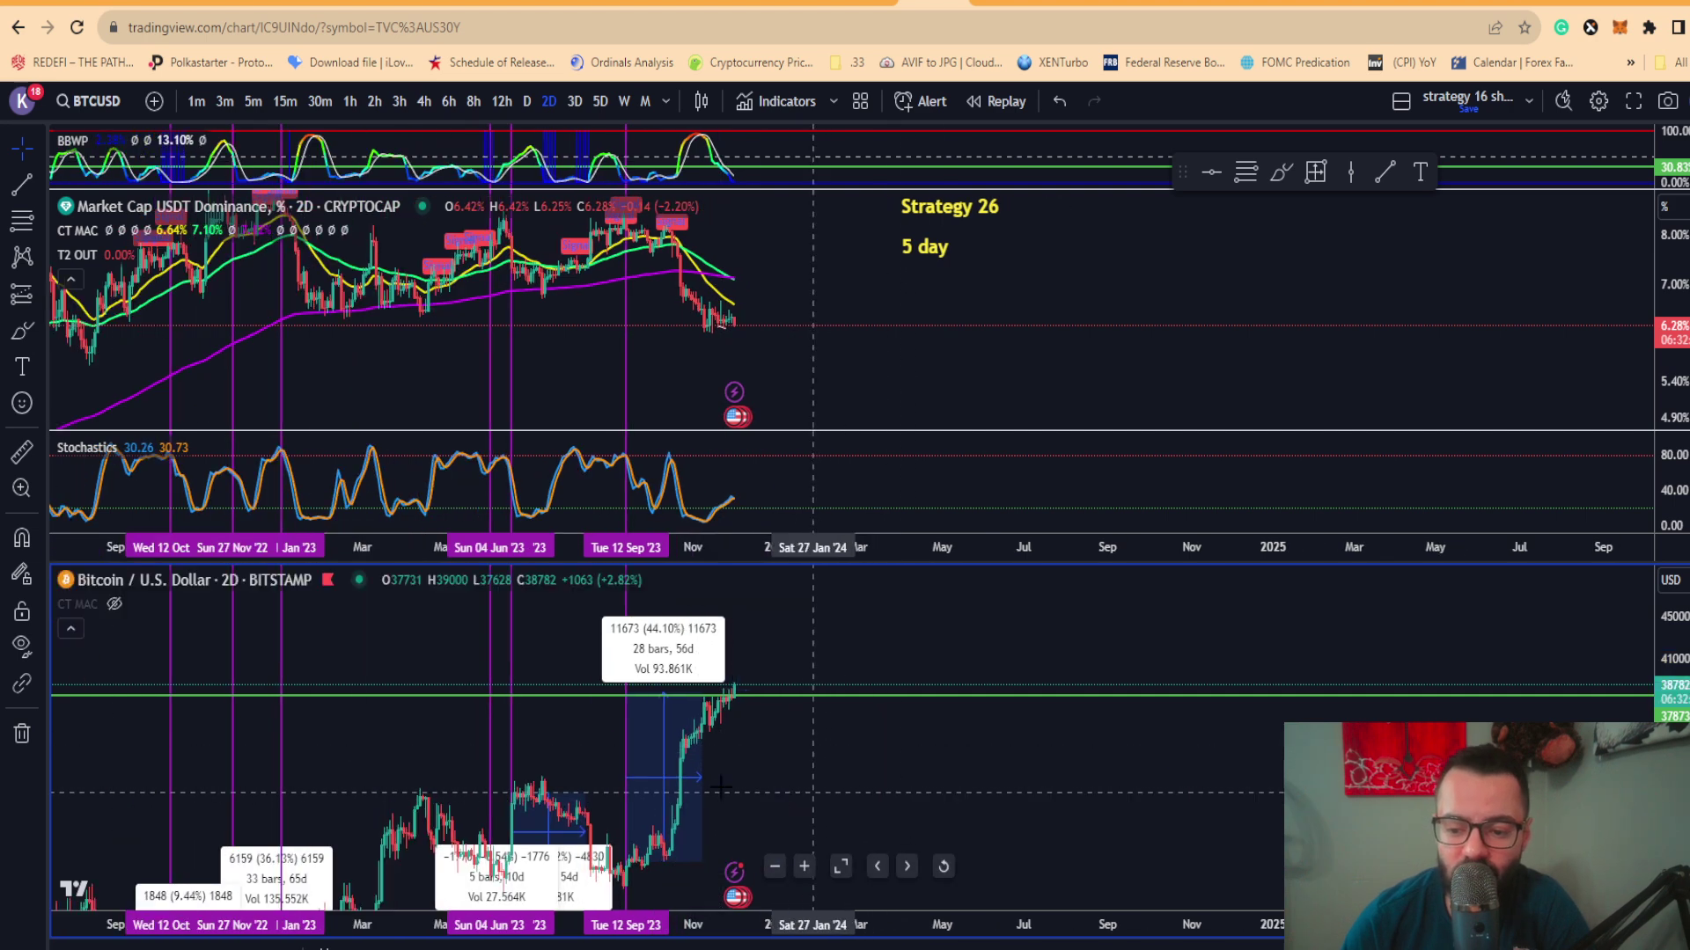
Switch to the Coinbase Bitcoin/U.S. Dollar chart with the MACD layout and set it to the four-hour interval
click(500, 101)
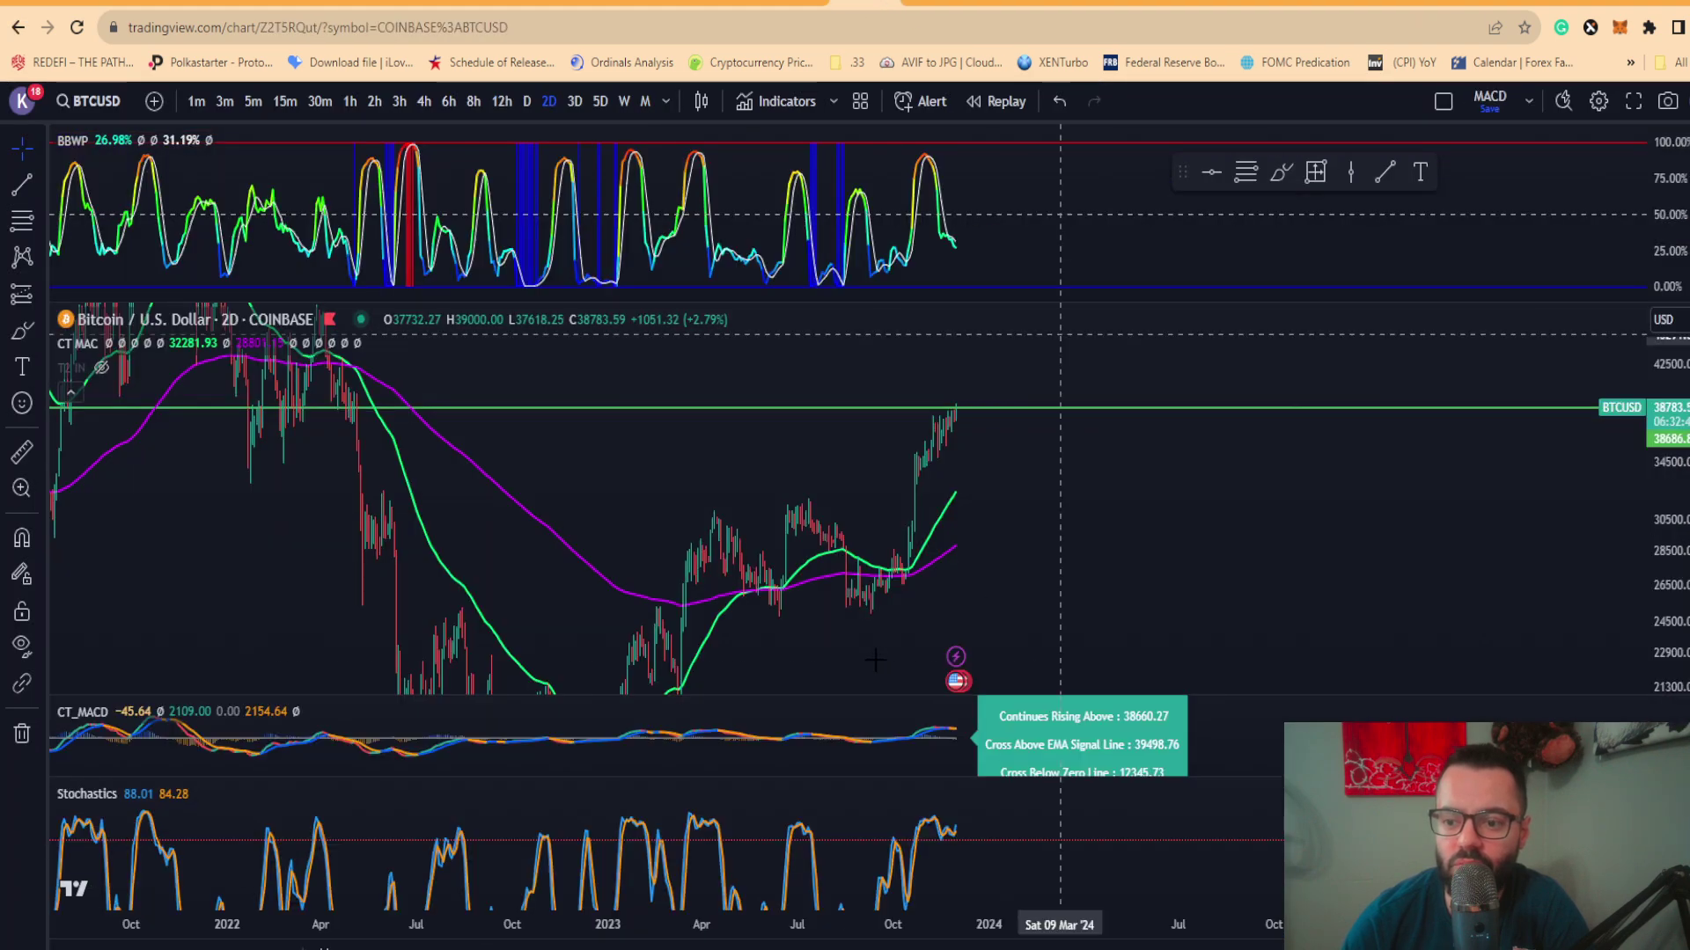
scroll(803, 587, up, 3)
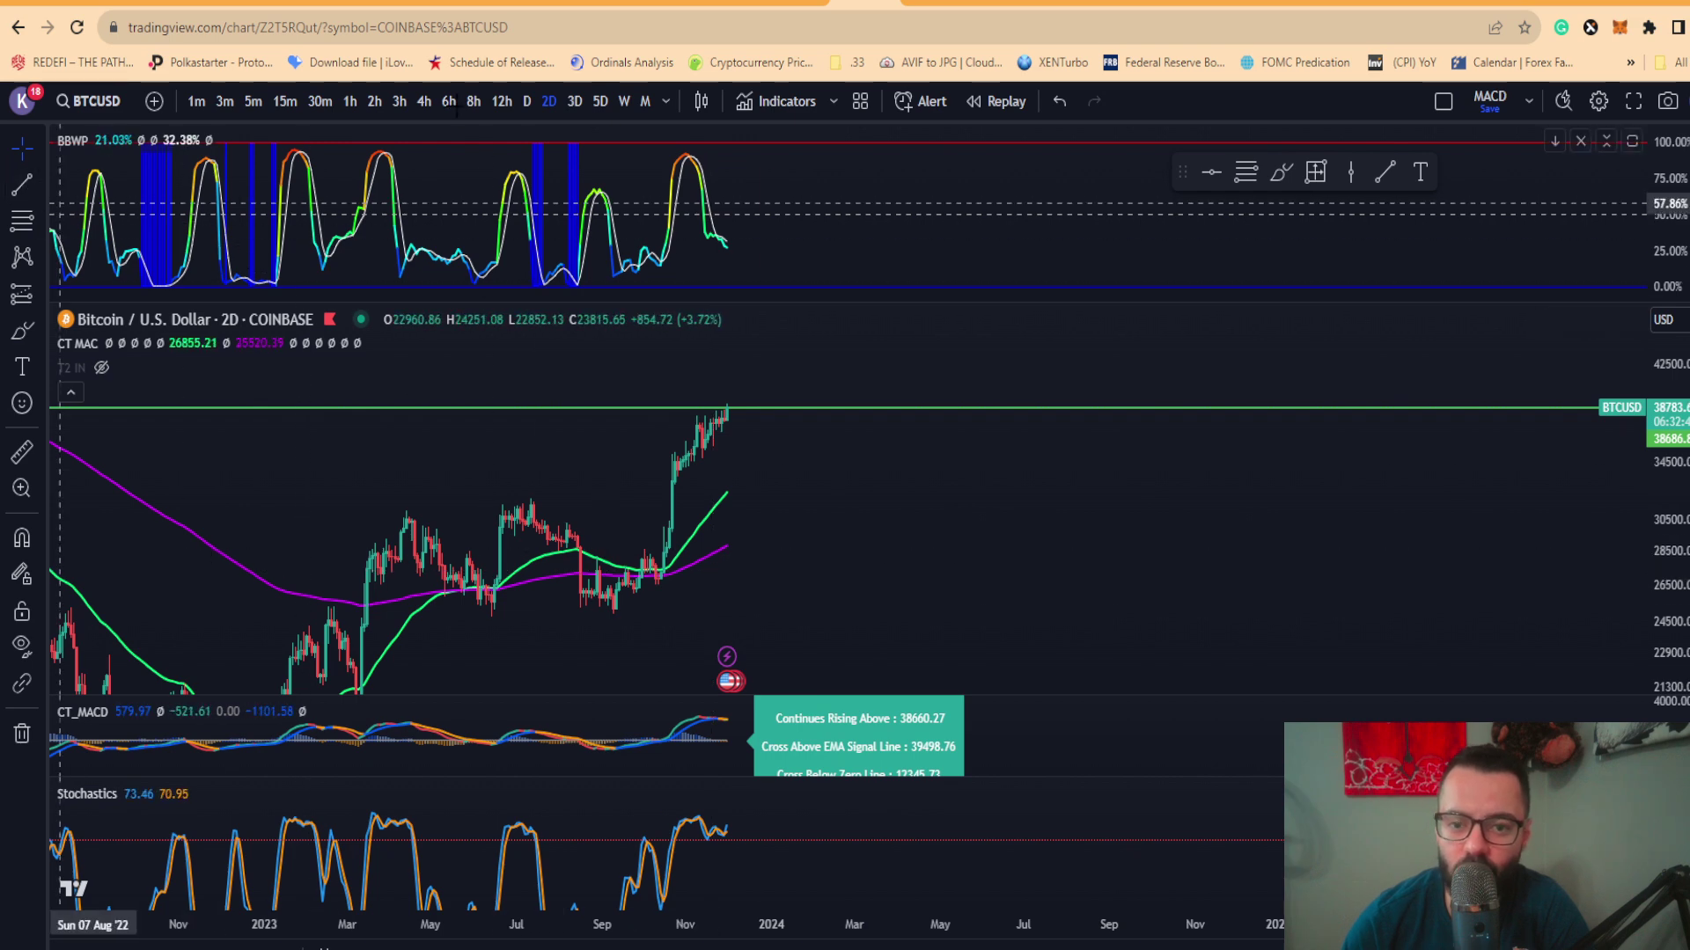
click(422, 102)
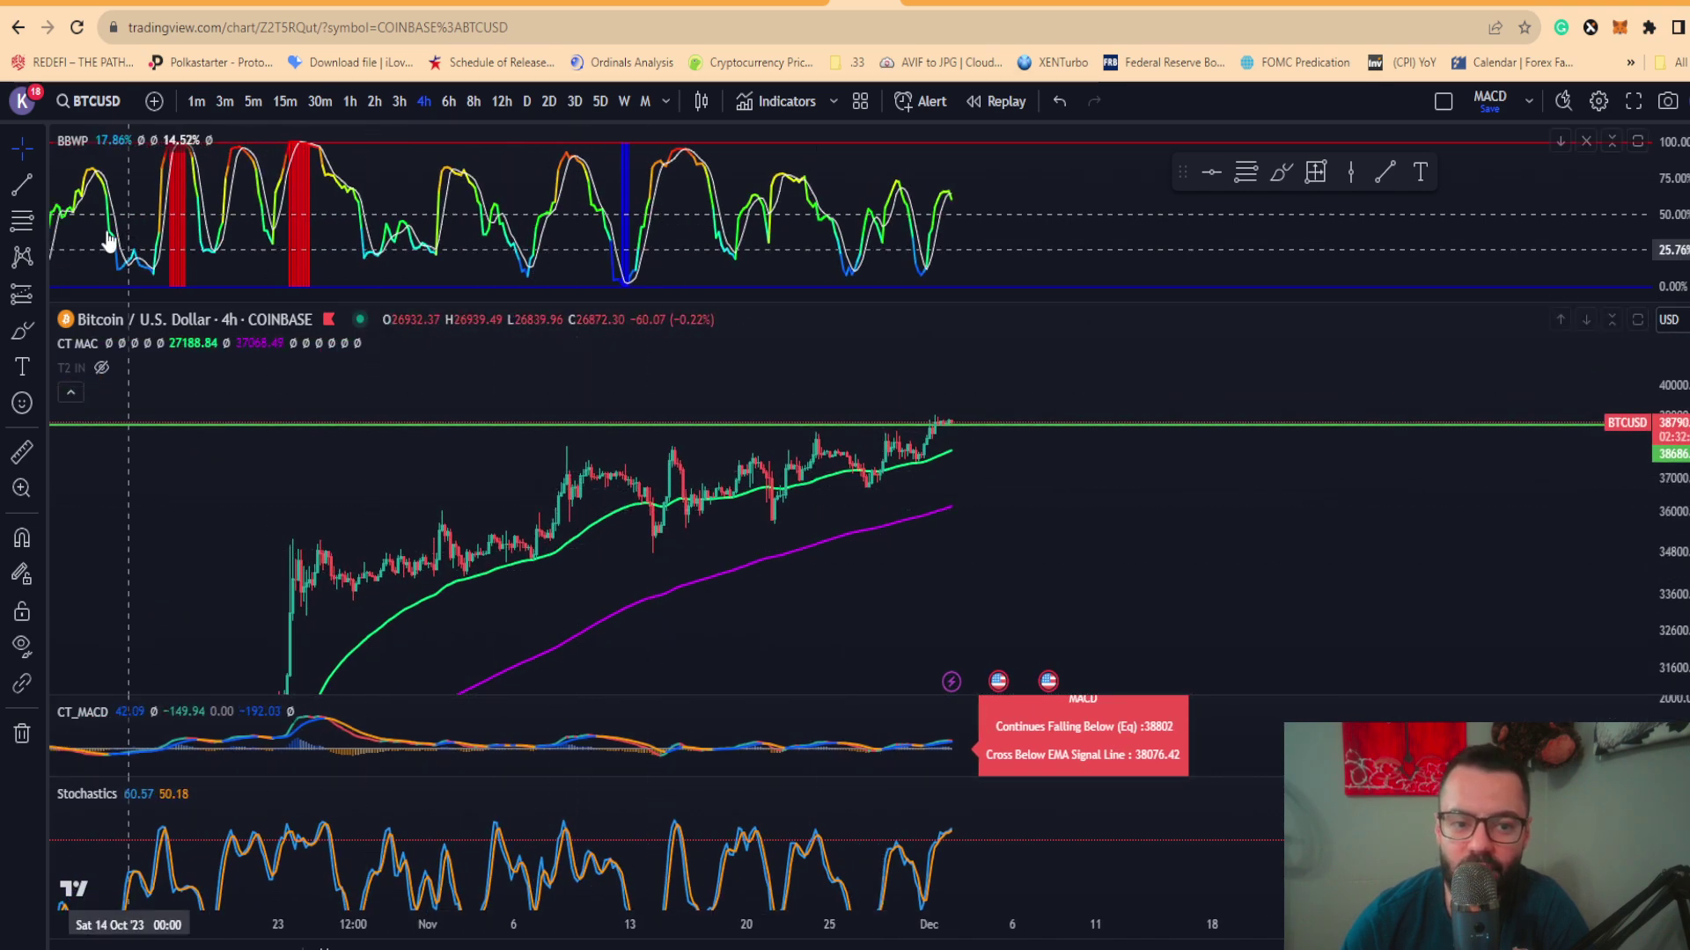
Draw a rising trend line beneath the four-hour Bitcoin lows from about 31 October to 8 December 2023
click(22, 184)
click(396, 607)
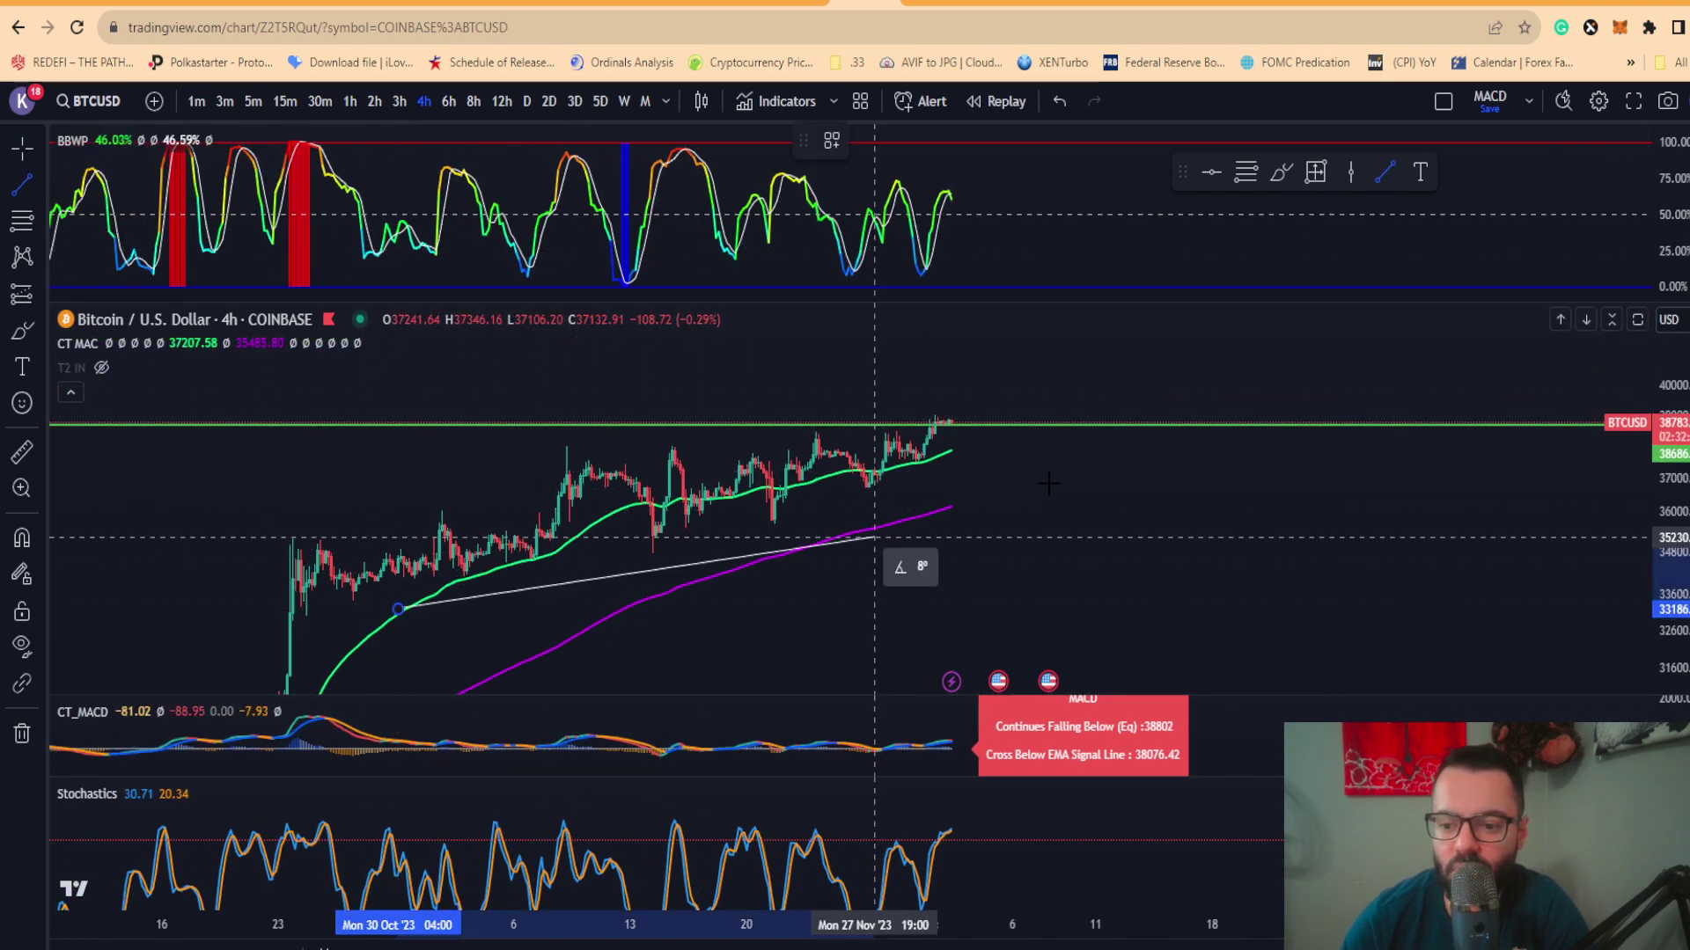
click(1060, 428)
drag(396, 607, 412, 635)
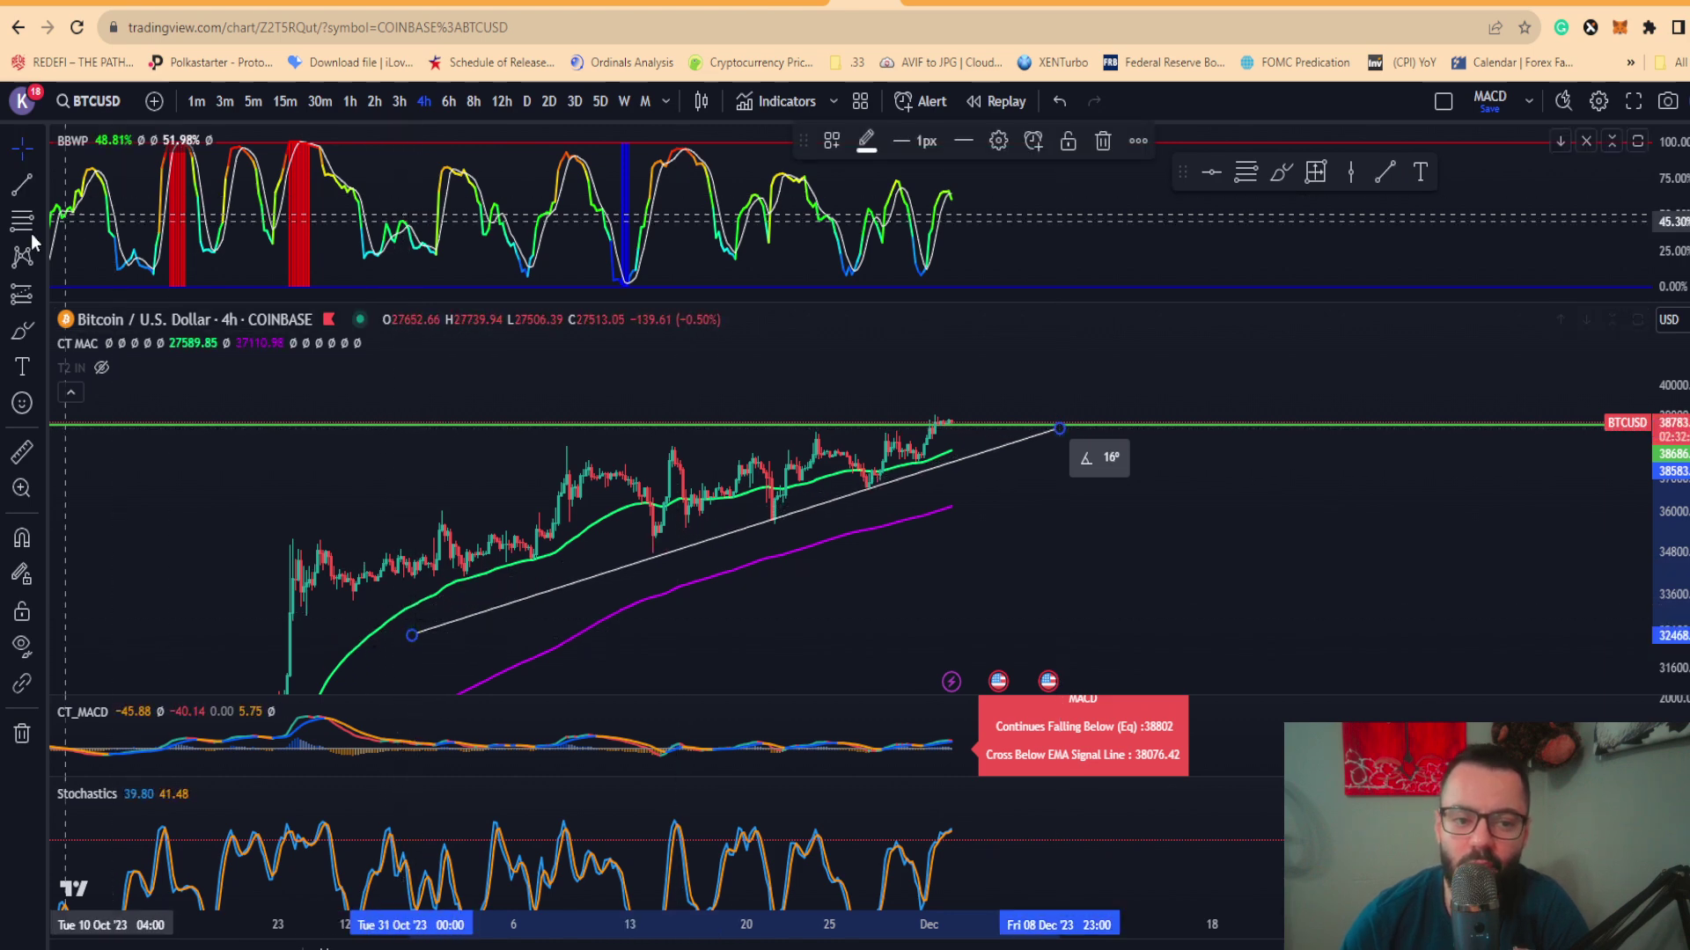
Draw a vertical line from the green resistance down to the rising trend line and move it above resistance at the latest candles
key(alt+t)
click(506, 427)
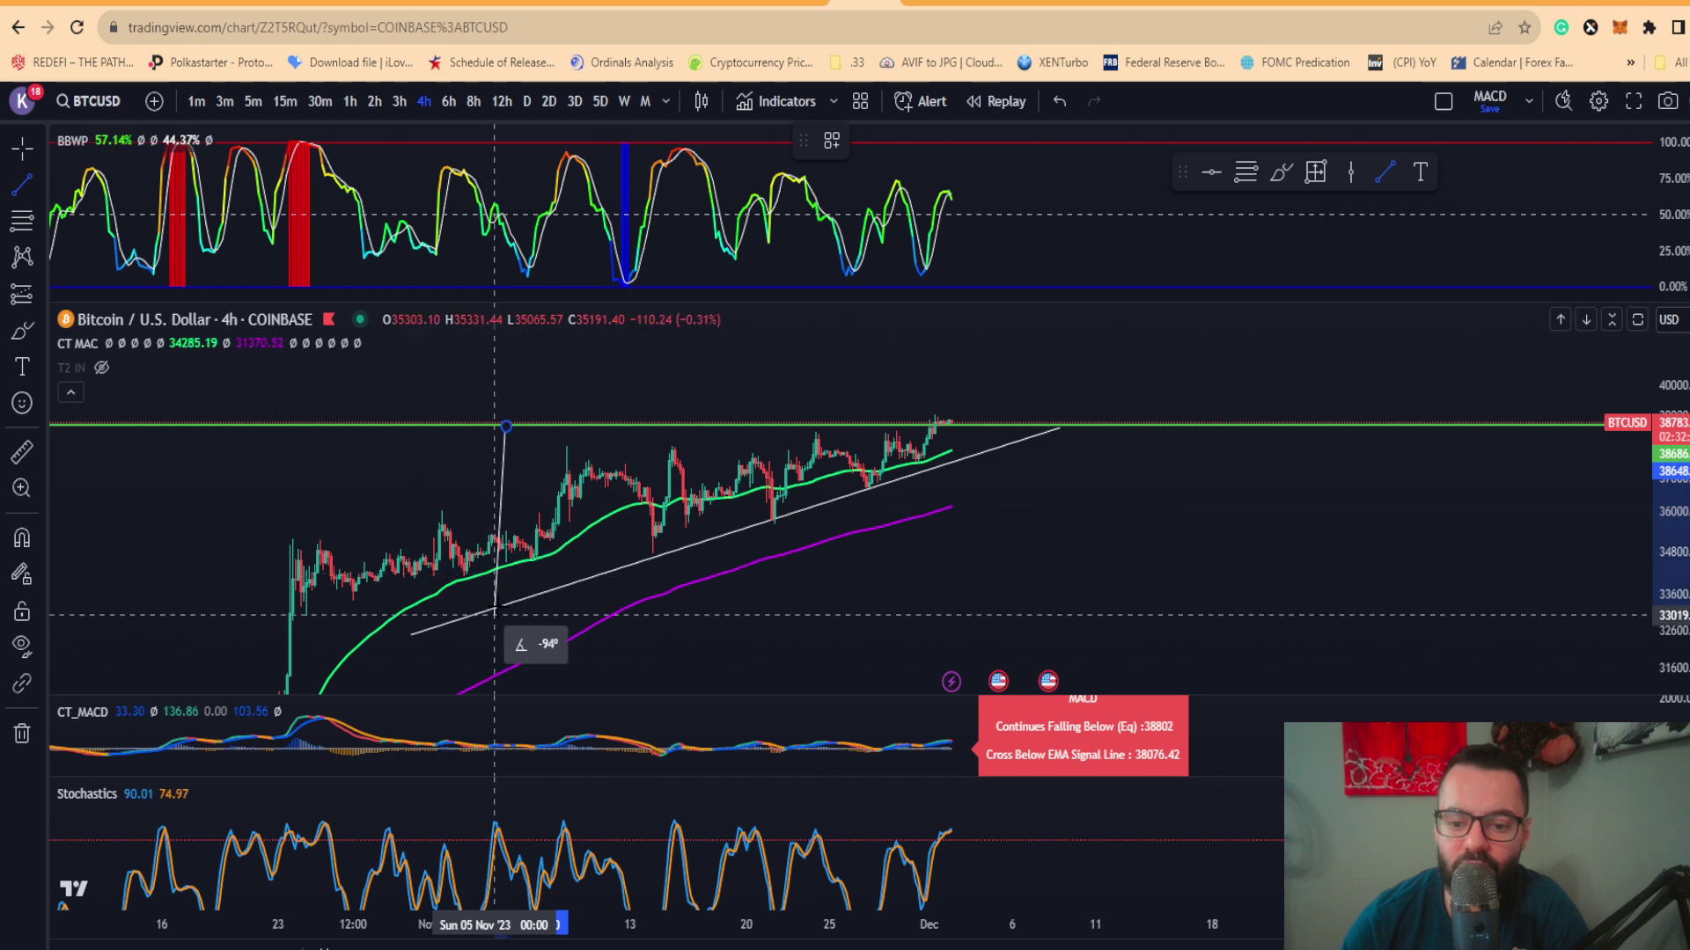
click(506, 602)
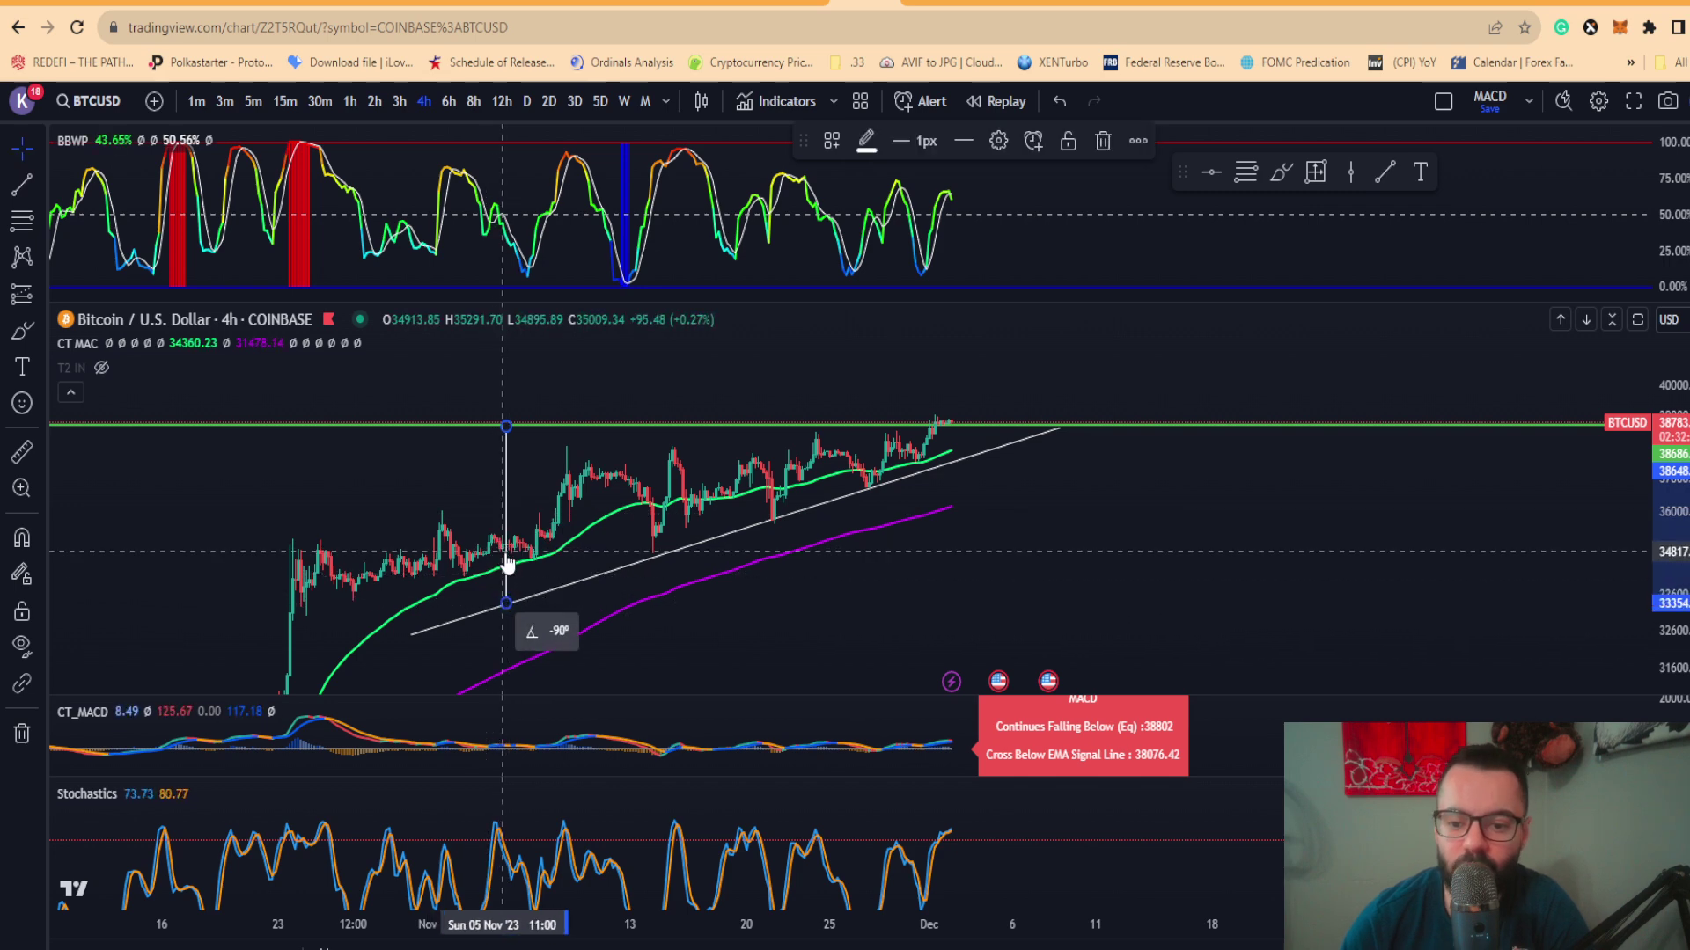
drag(506, 564, 943, 370)
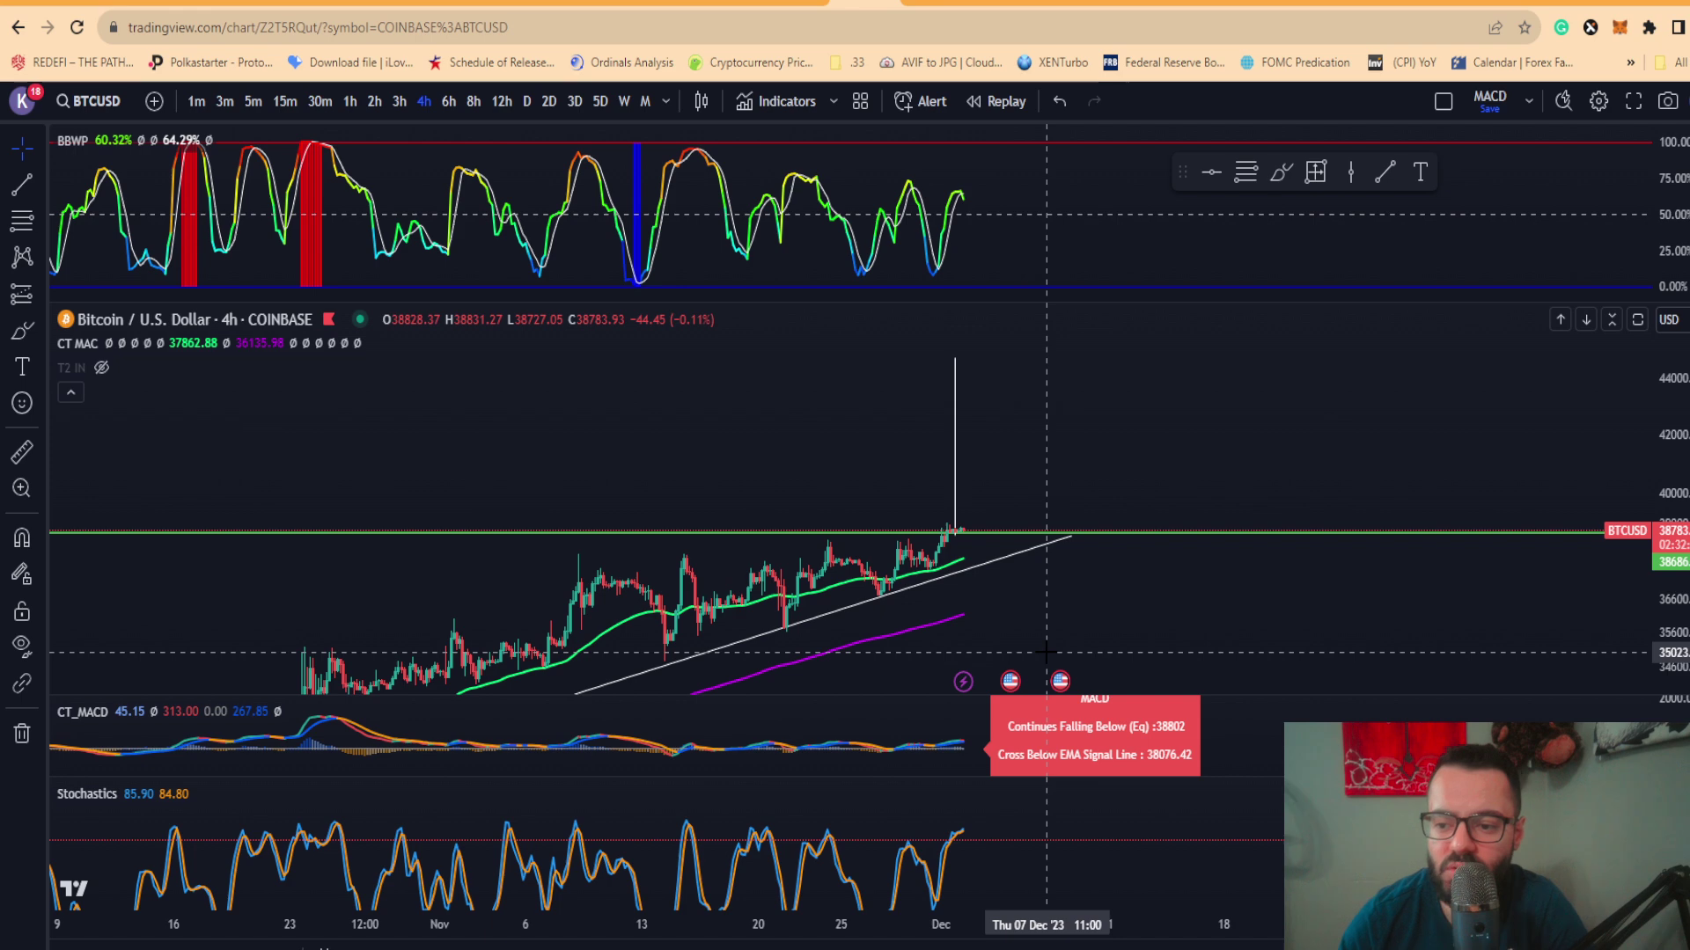
Delete the vertical projection line above the latest Bitcoin candles
scroll(1047, 653, down, 3)
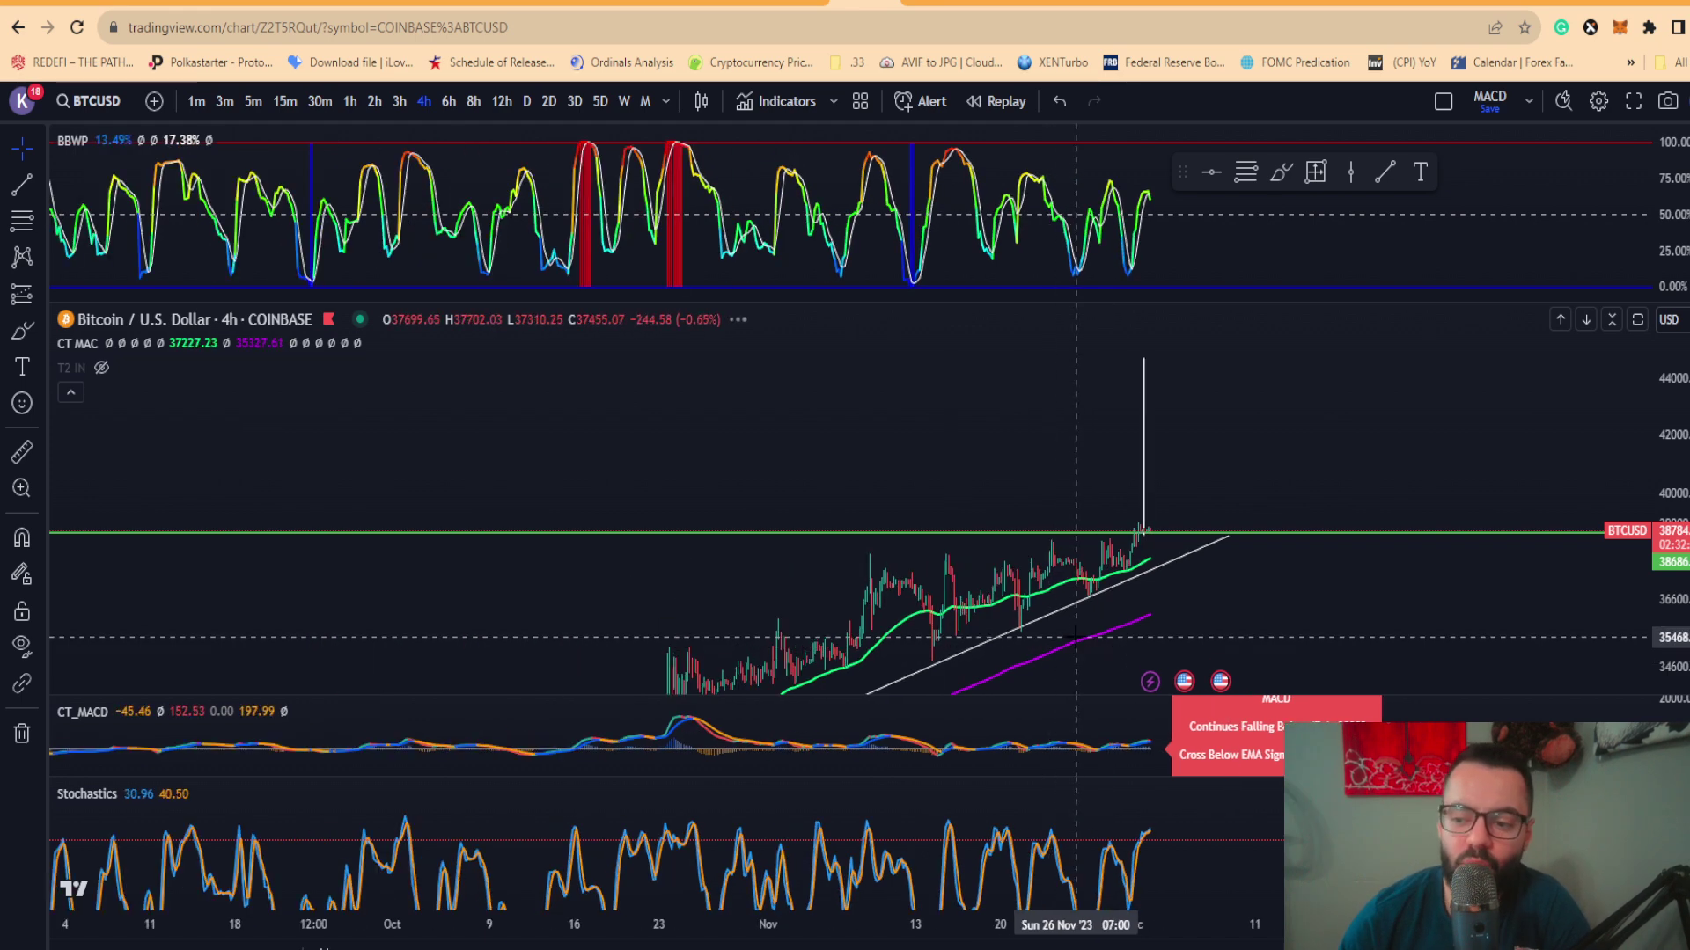
scroll(1170, 546, up, 2)
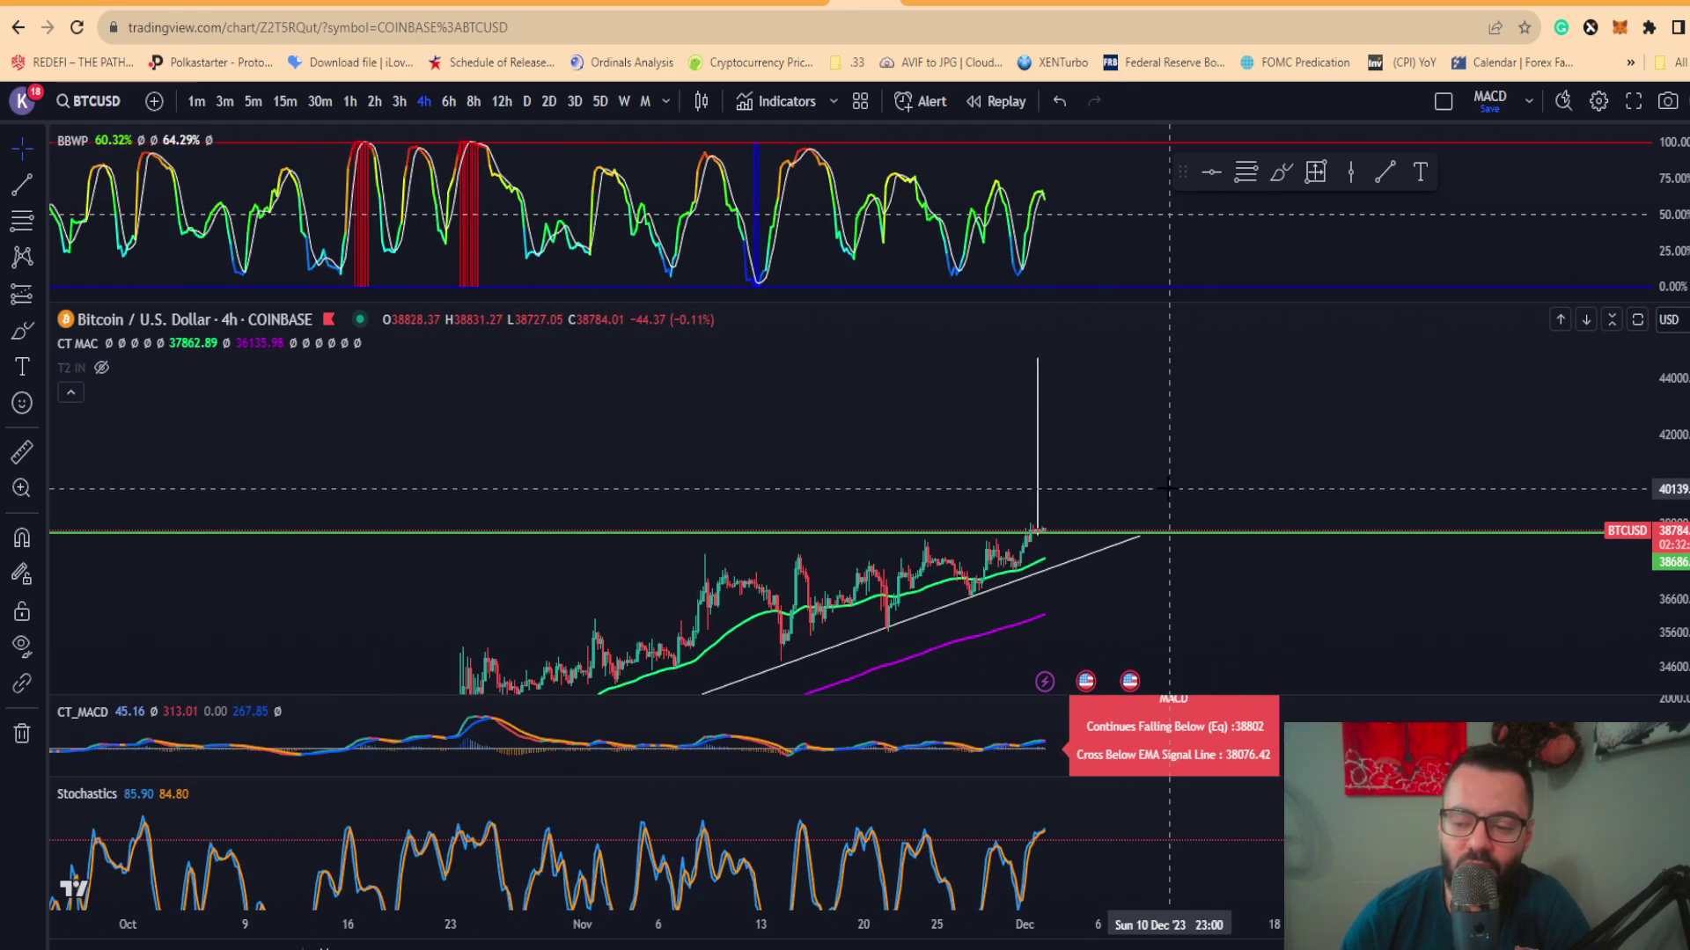
click(1040, 457)
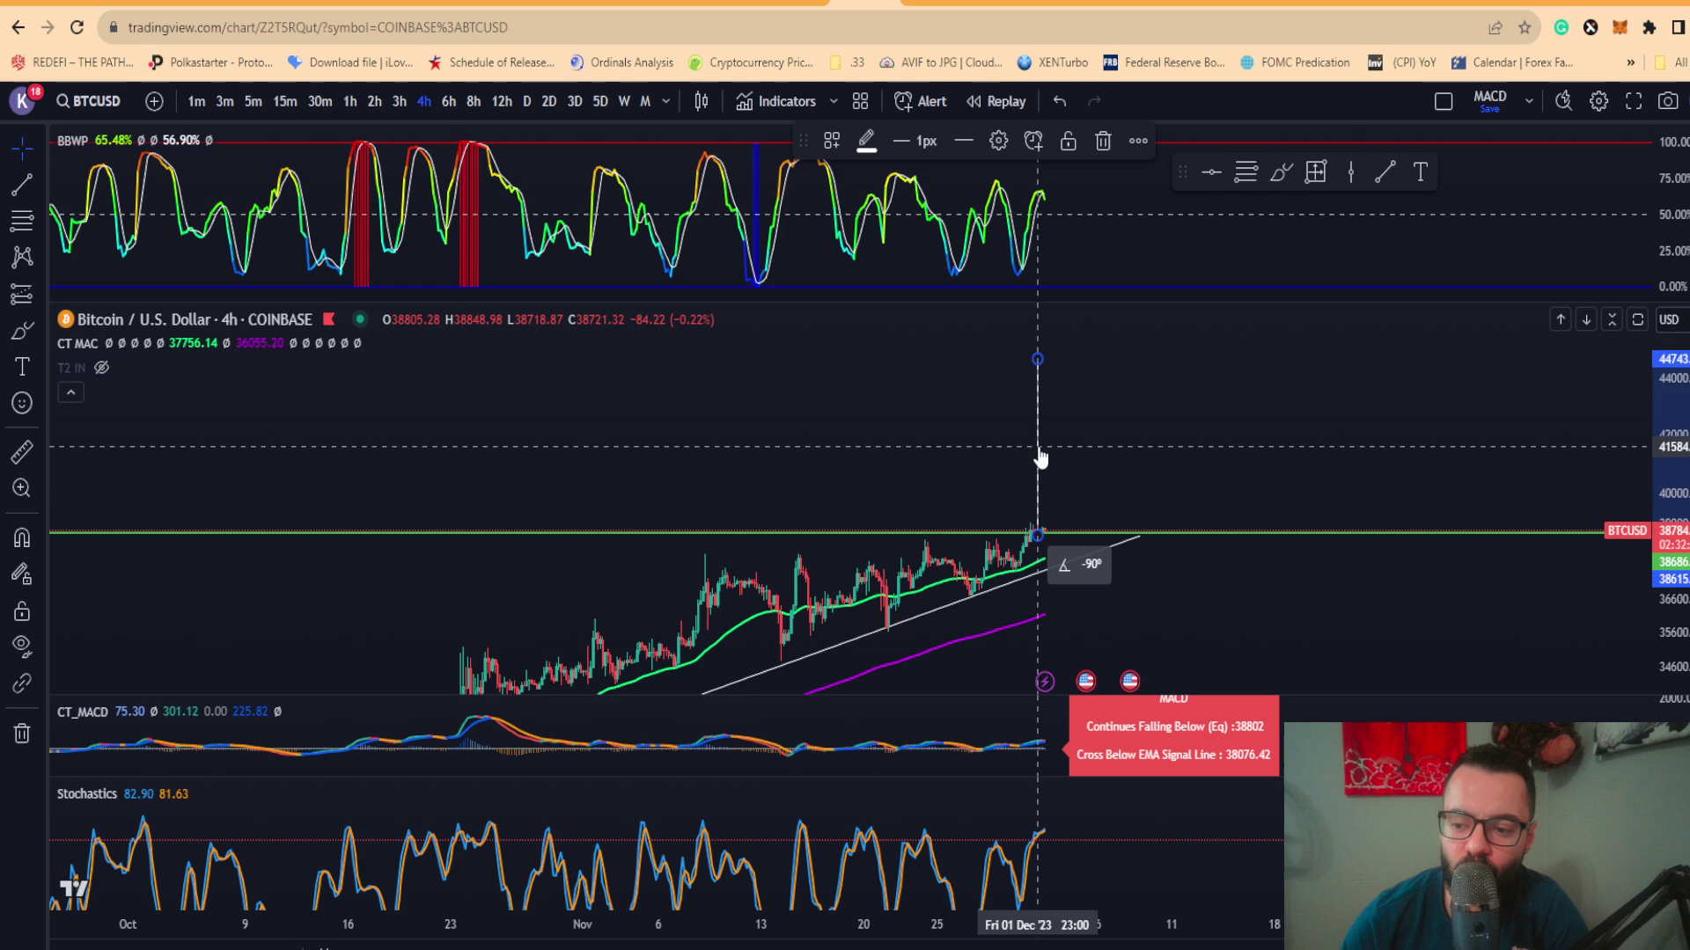
key(Delete)
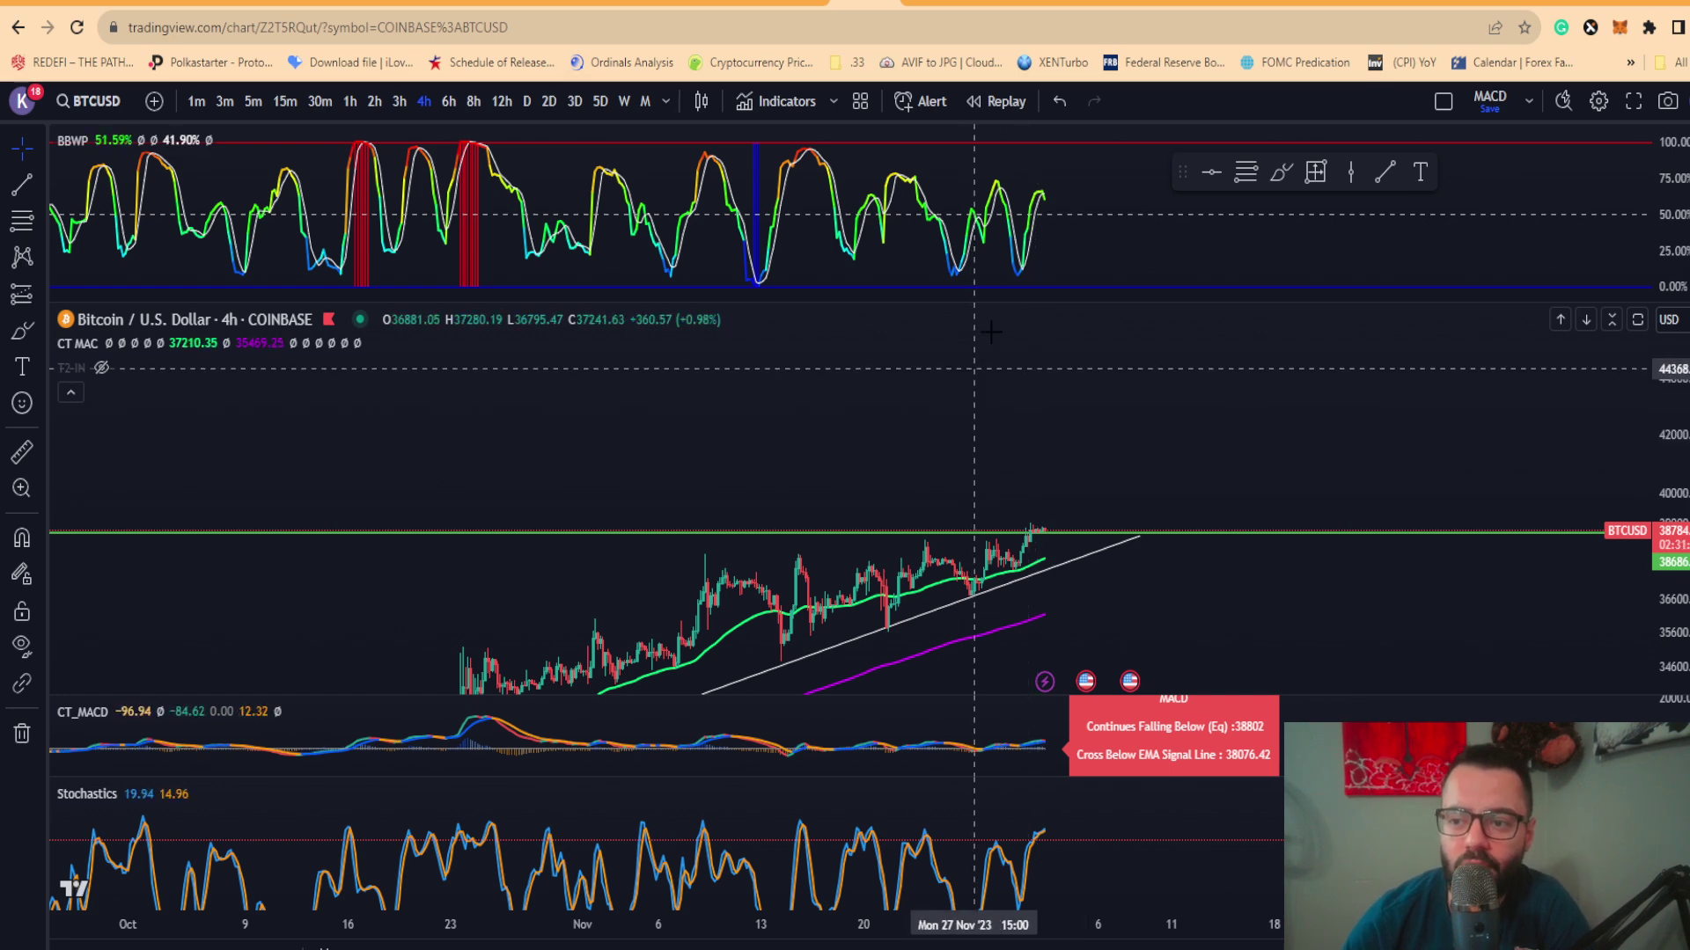
Switch to the Bitstamp monthly Bitcoin chart and examine its candles and Stochastics up to the end of 2023
click(1003, 4)
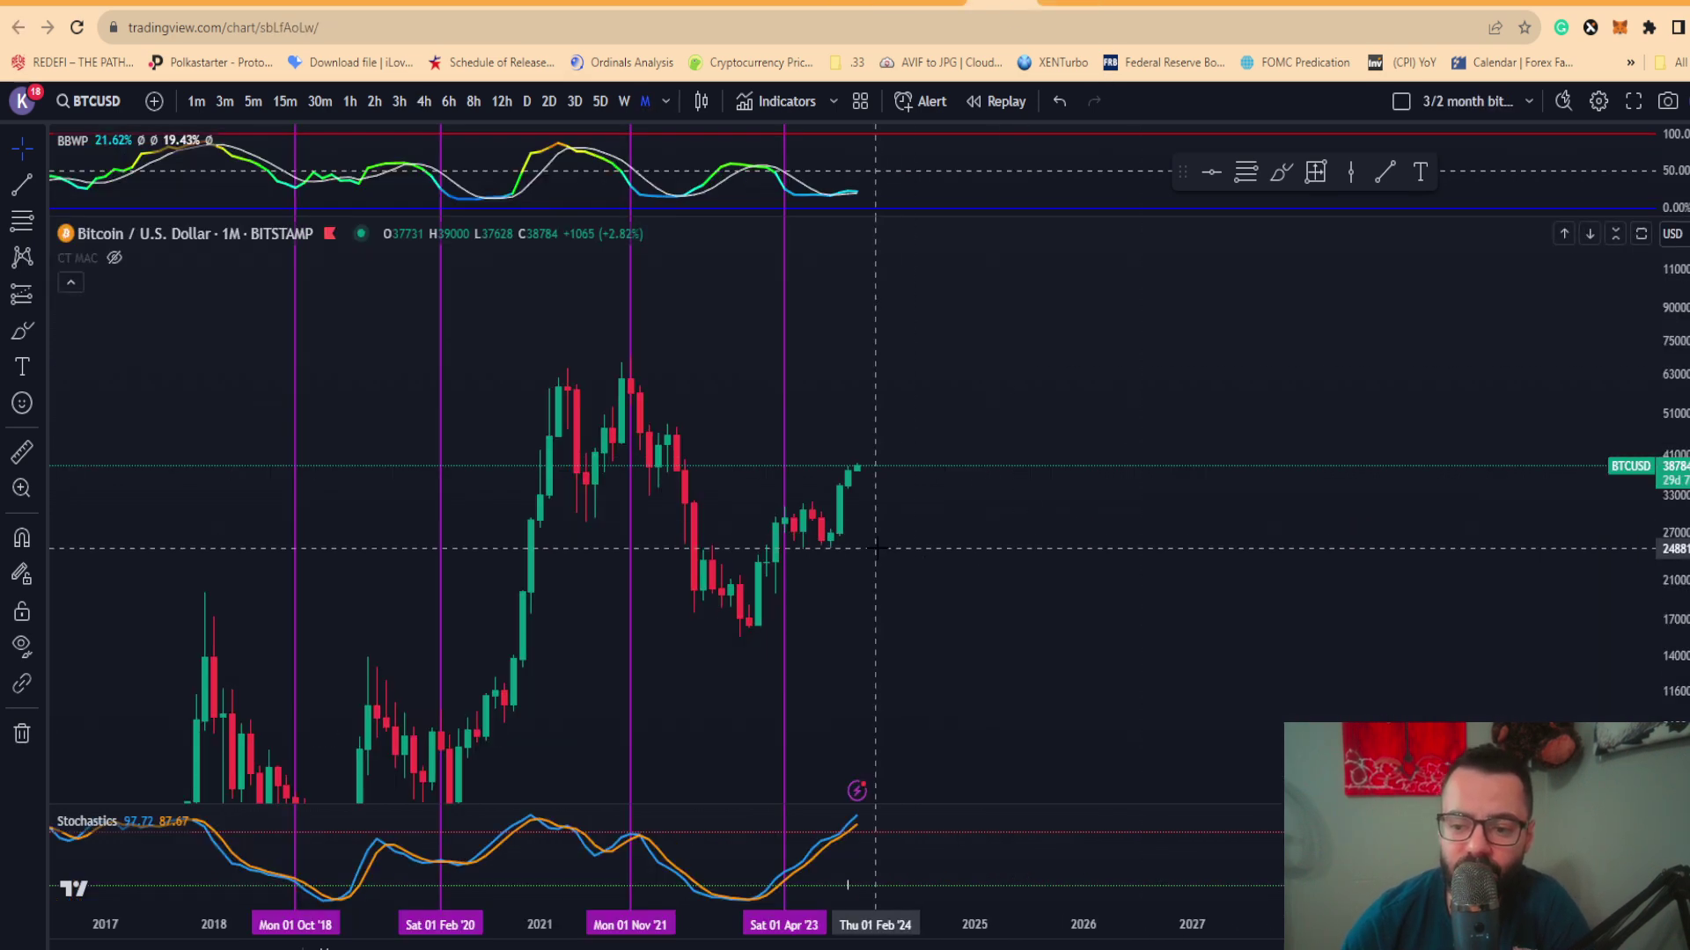
scroll(876, 552, left, 5)
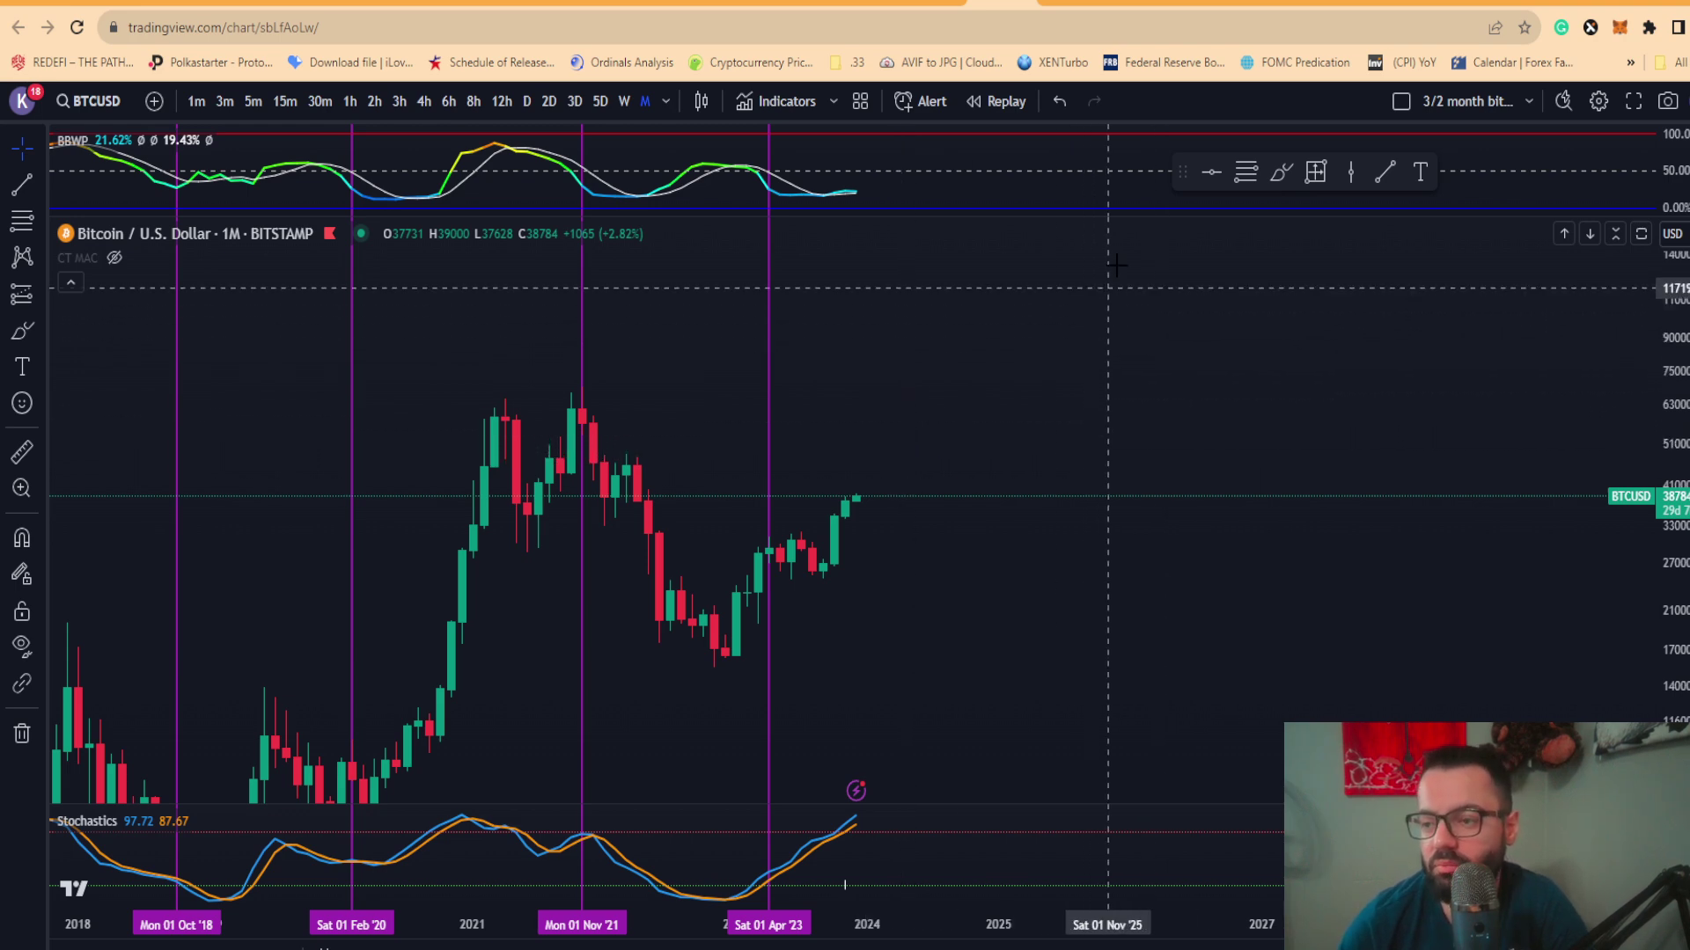
Switch to the X profile page and review its latest posts about gold and stablecoins
key(alt+Left)
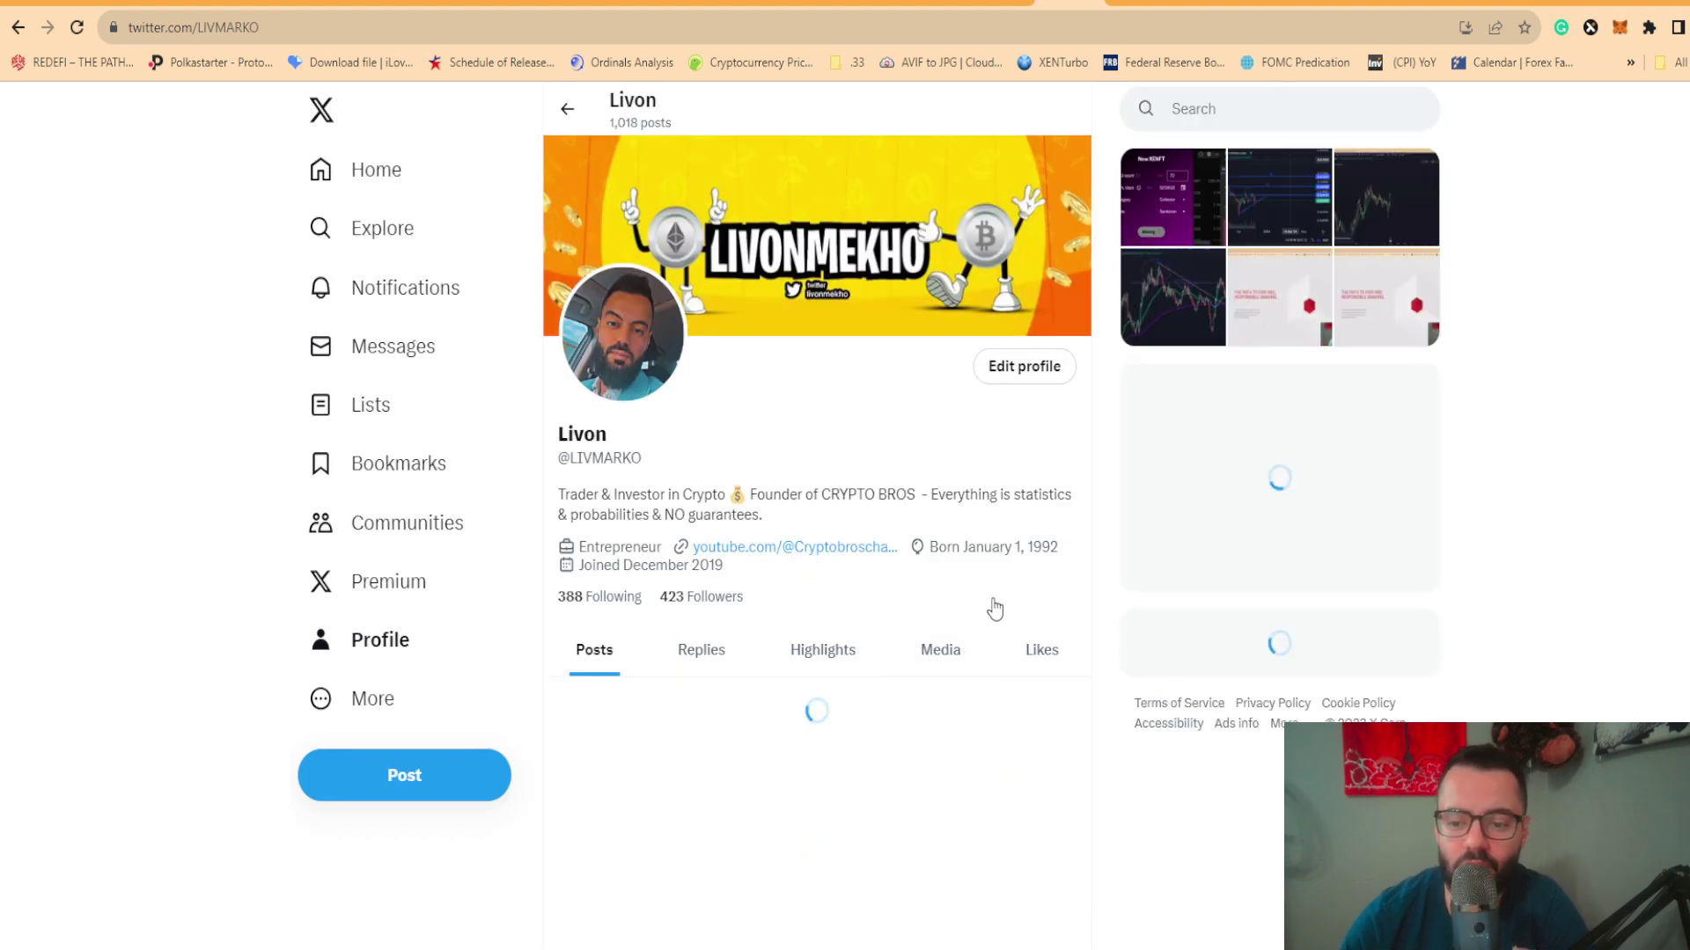
scroll(994, 609, down, 5)
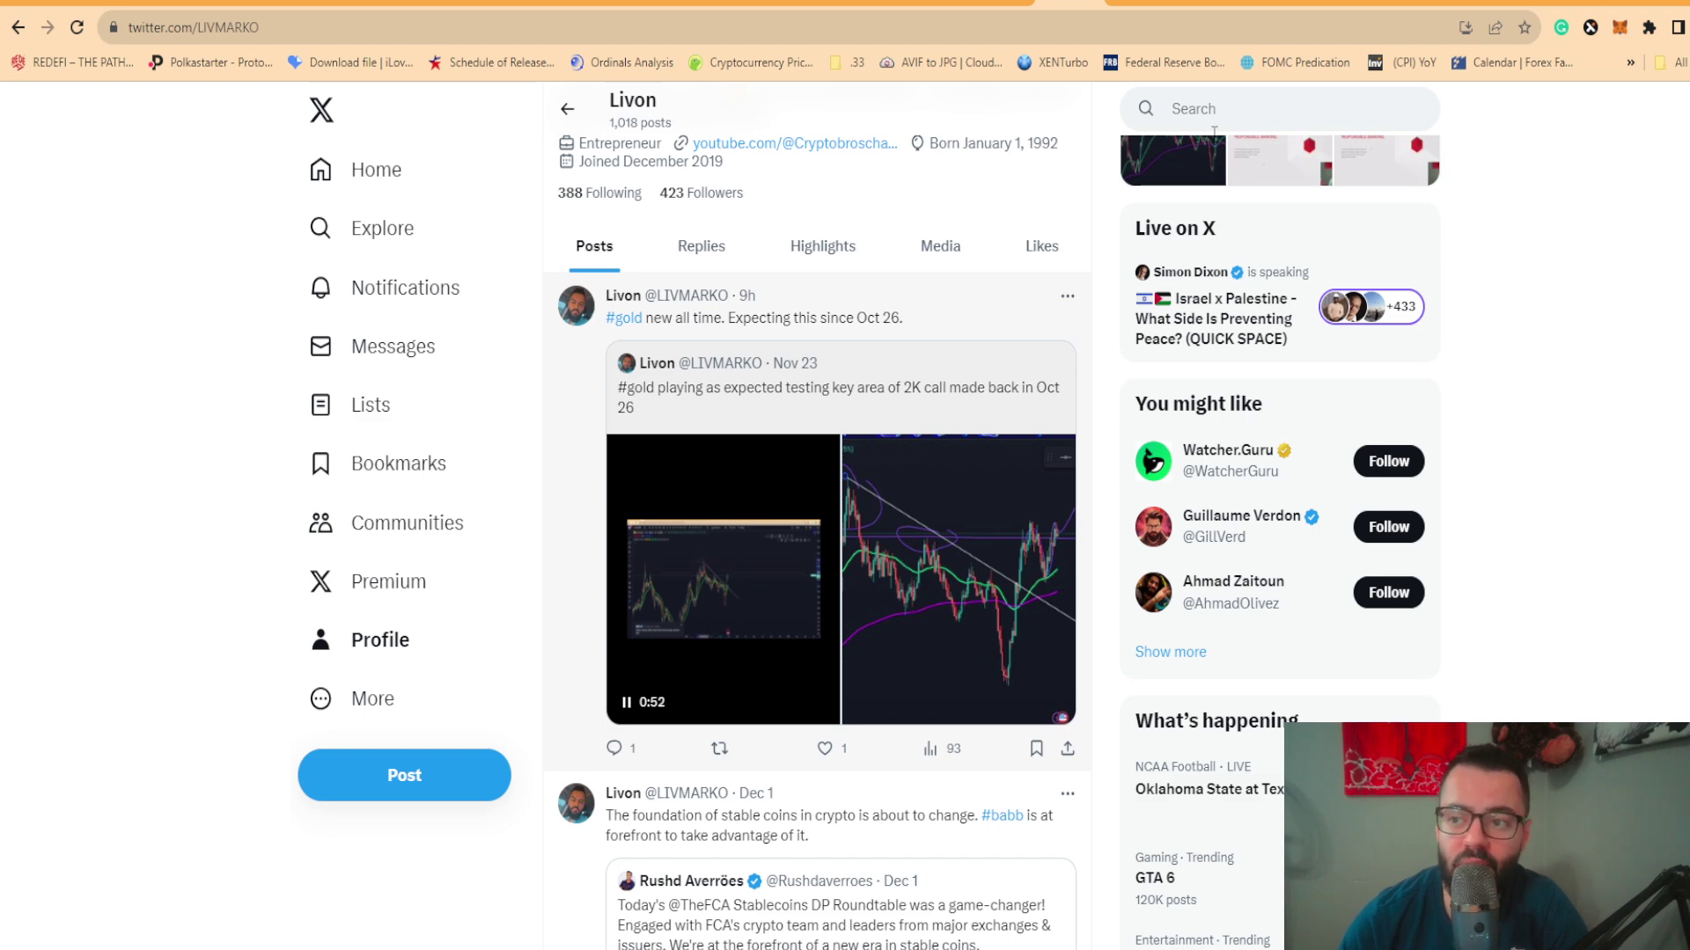
Check the December FOMC meeting on the Federal Reserve calendar and highlight the November 2024 release date in the BLS Consumer Price Index schedule
key(ctrl+Tab)
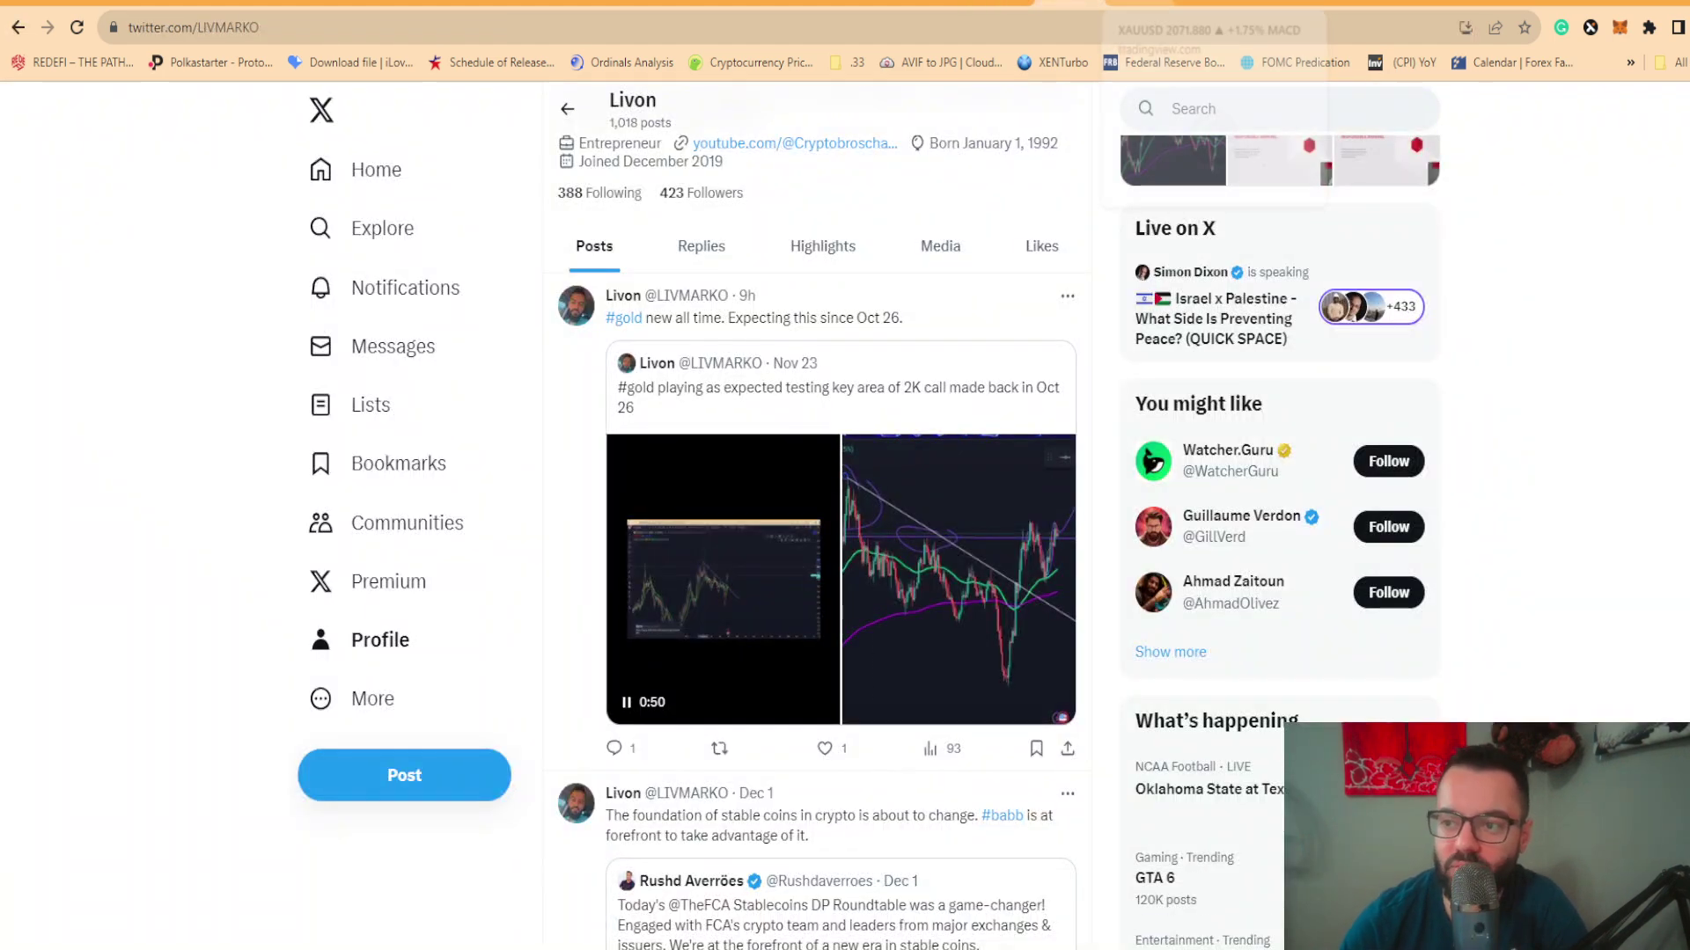
key(ctrl+Tab)
key(ctrl+Tab)
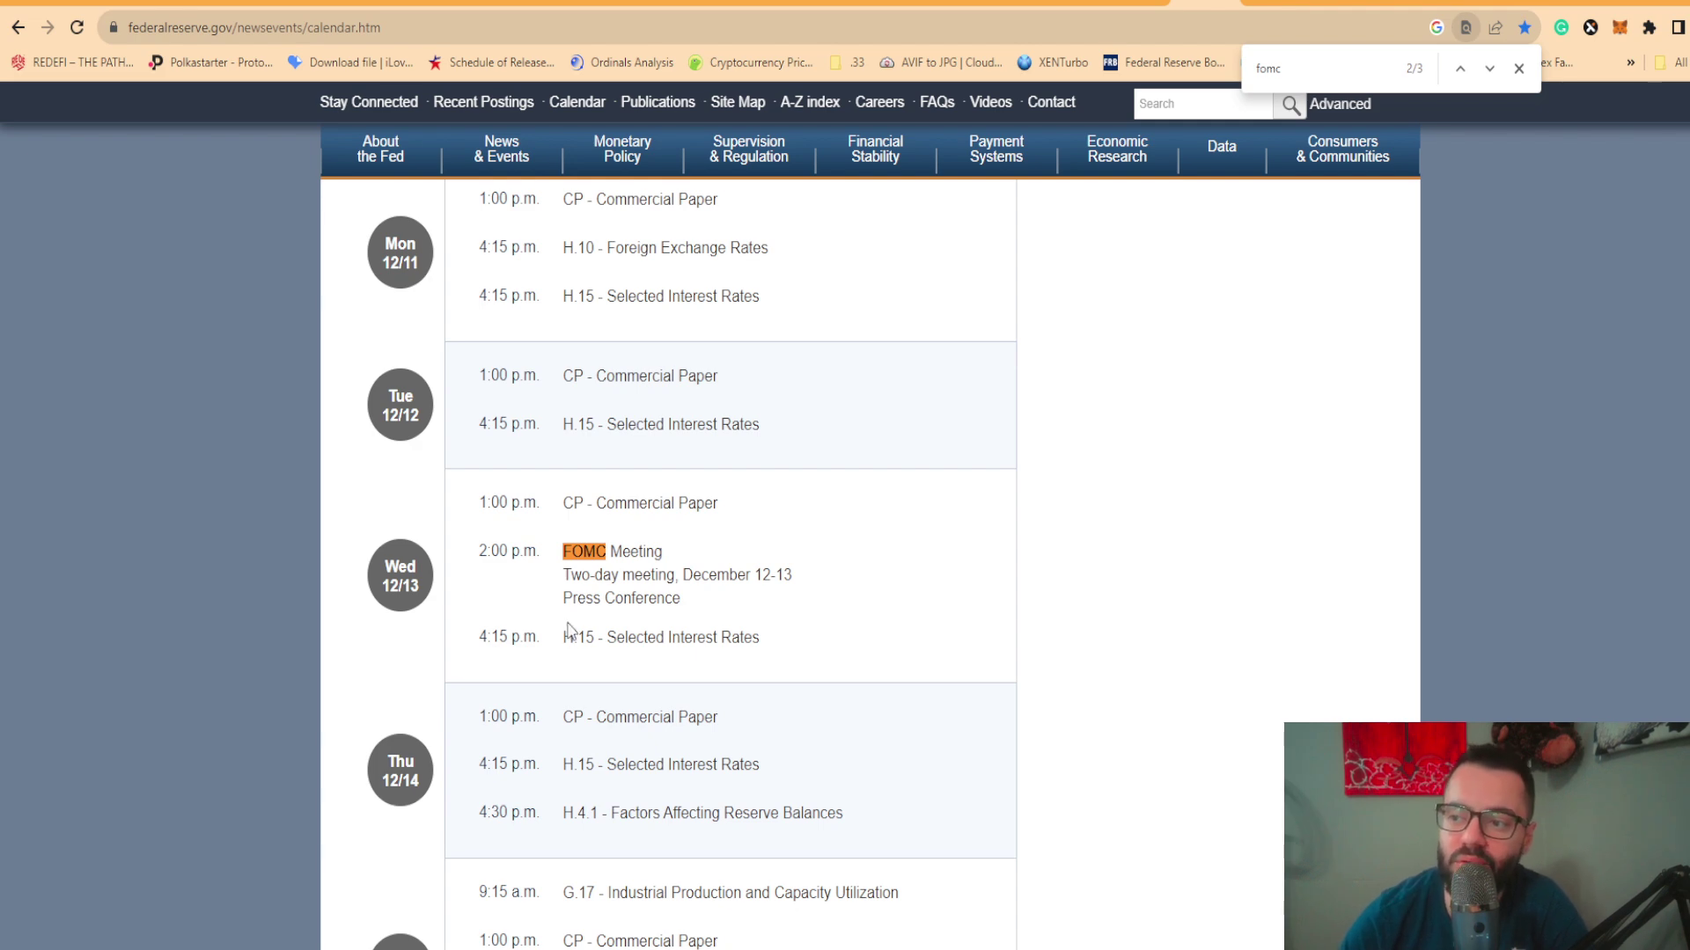
key(ctrl+Tab)
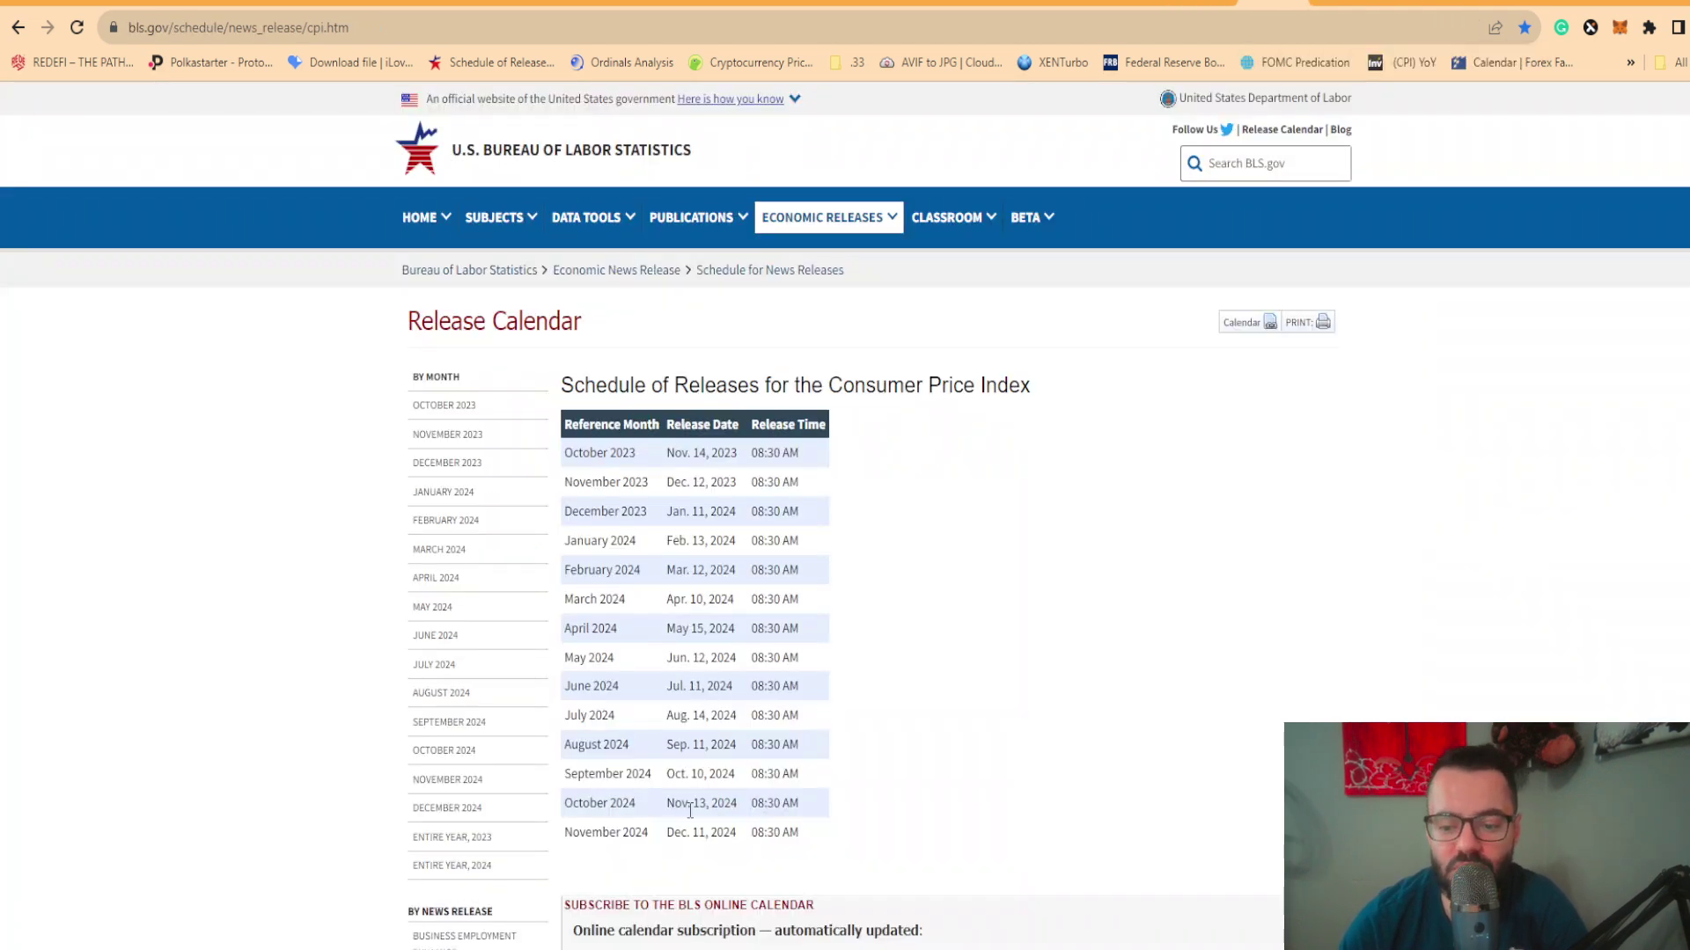
drag(669, 838, 804, 853)
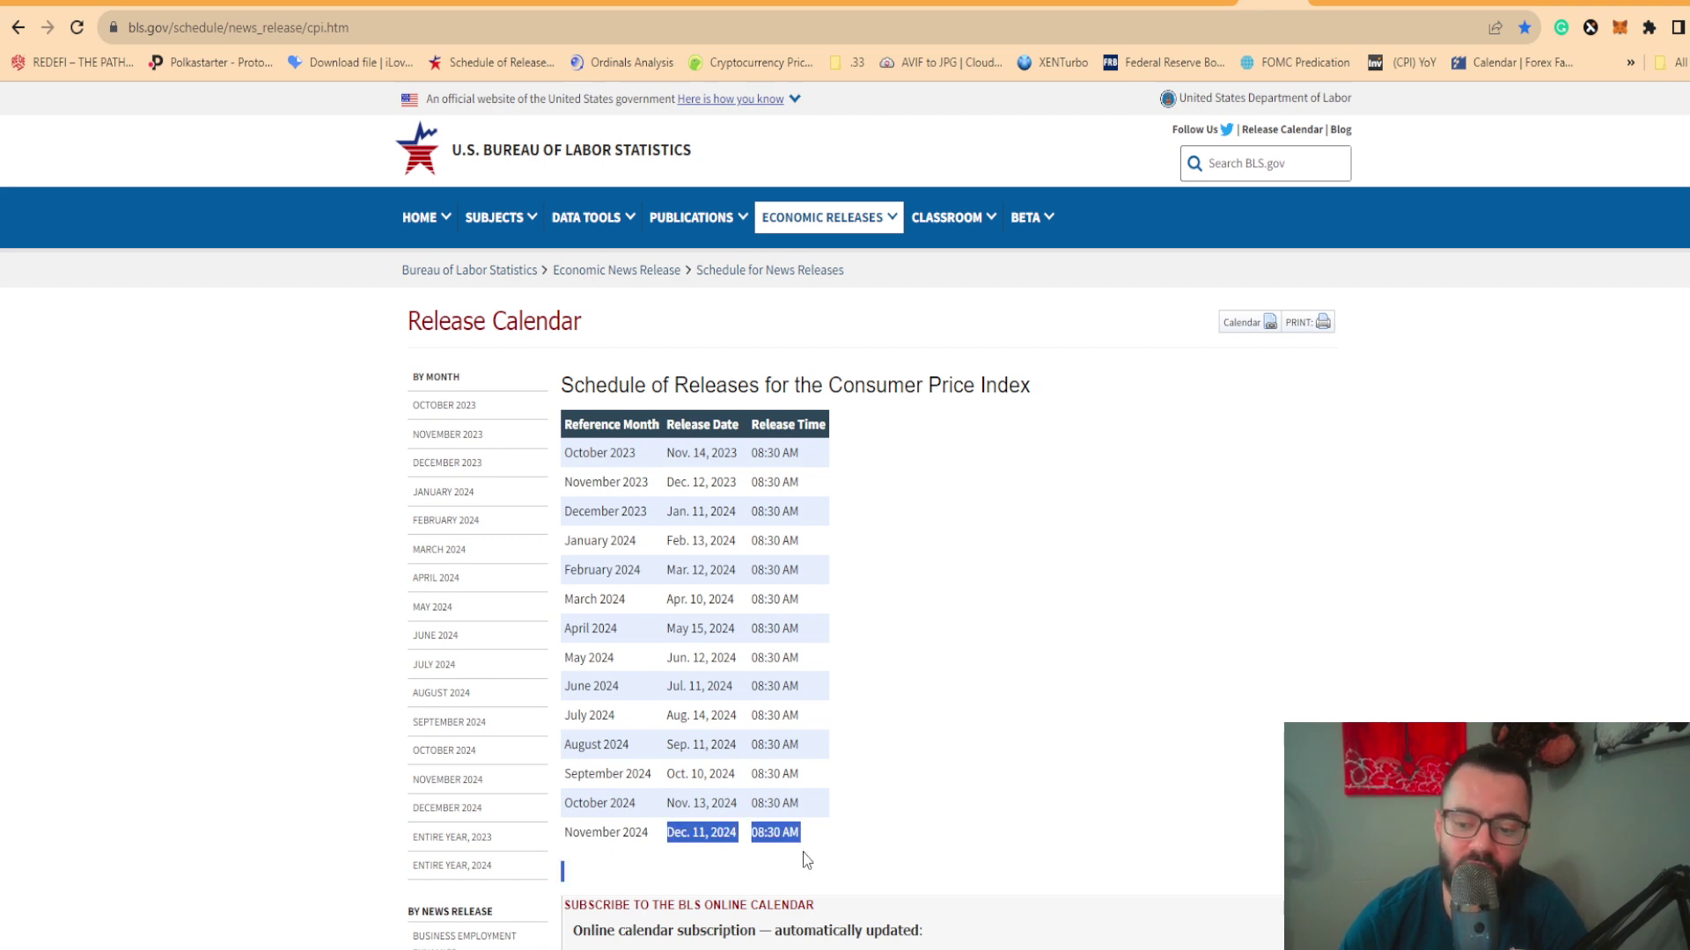